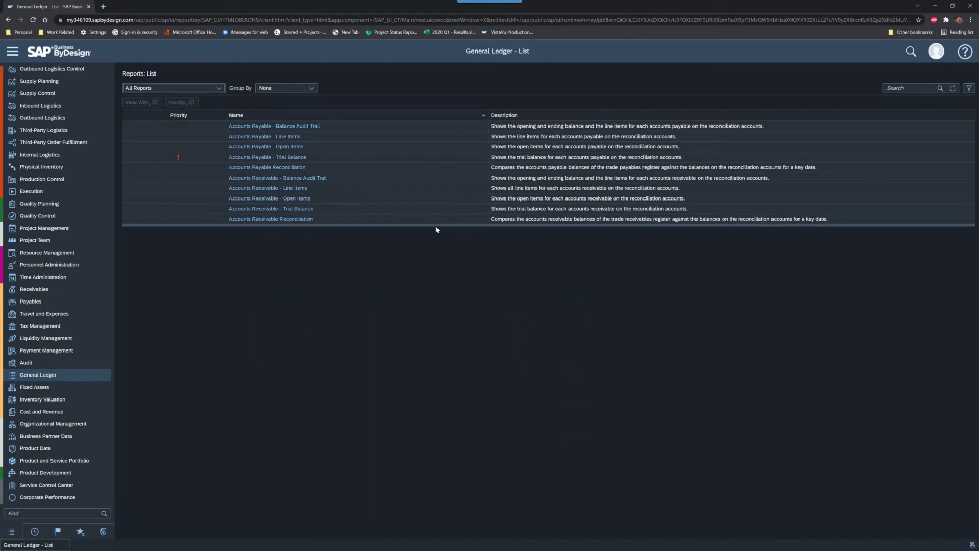
Step: Filter the General Ledger reports to My Priority Reports and open Financial Statements
left_click_drag(435, 227, 479, 416)
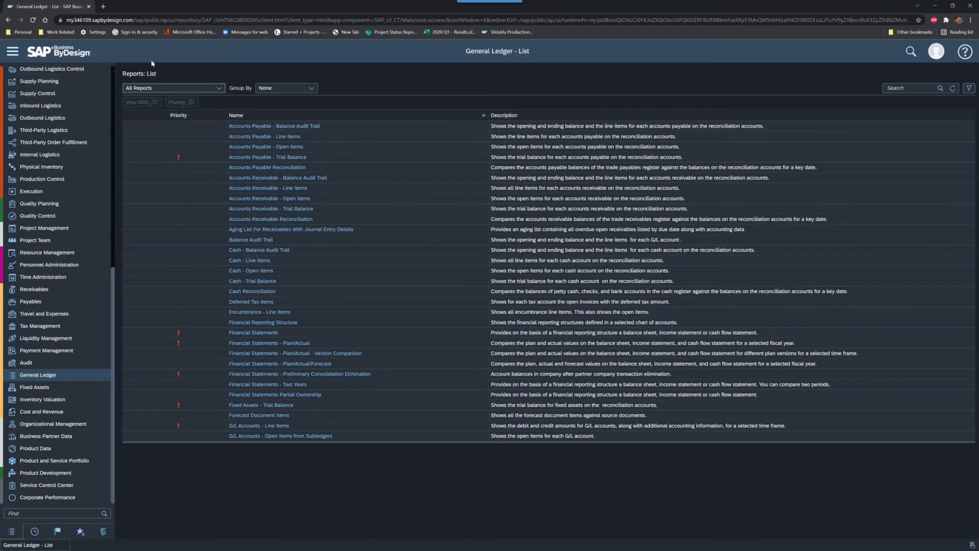
left_click(219, 89)
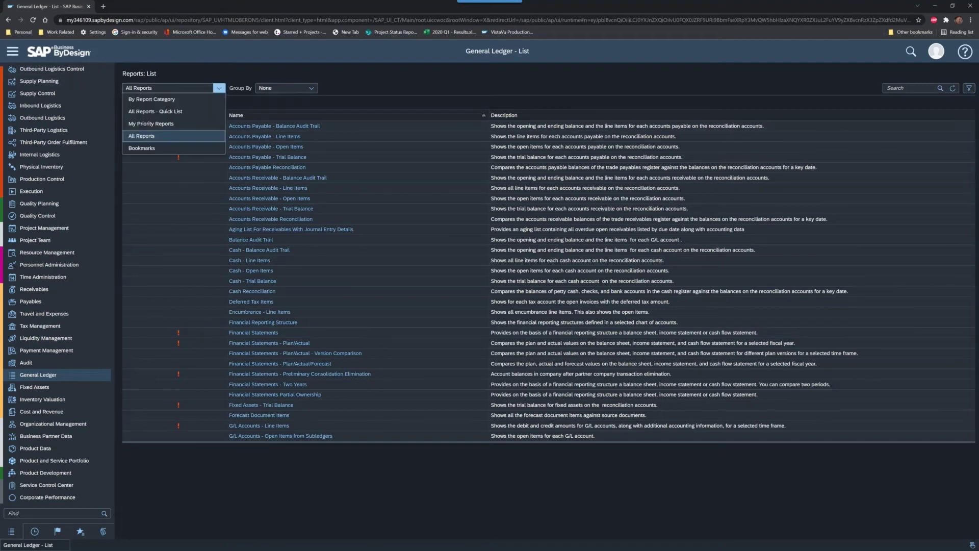
left_click(173, 126)
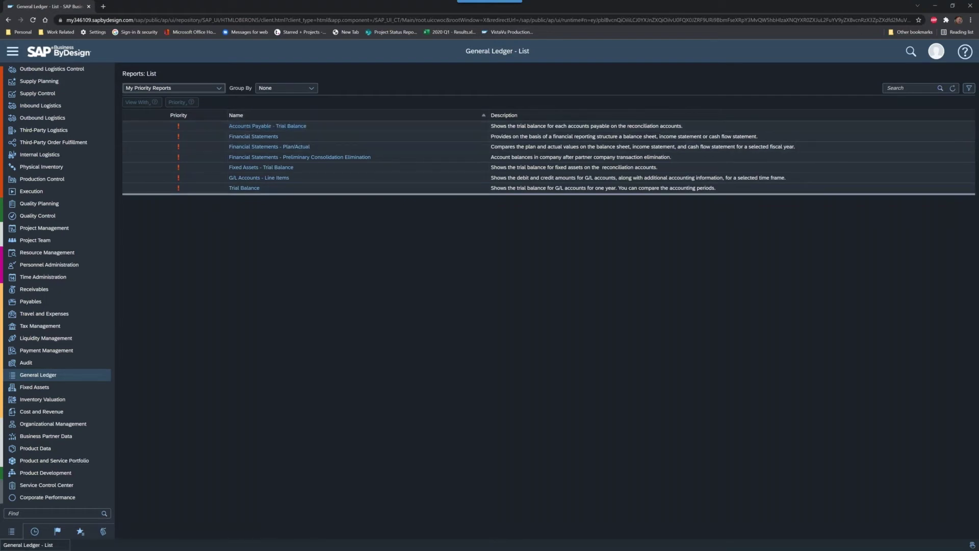
left_click(249, 138)
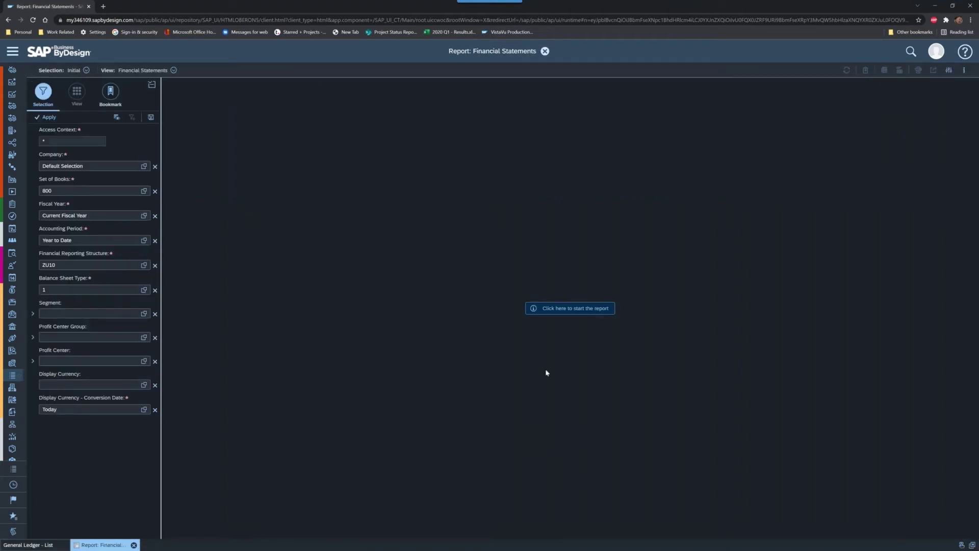
left_click(86, 69)
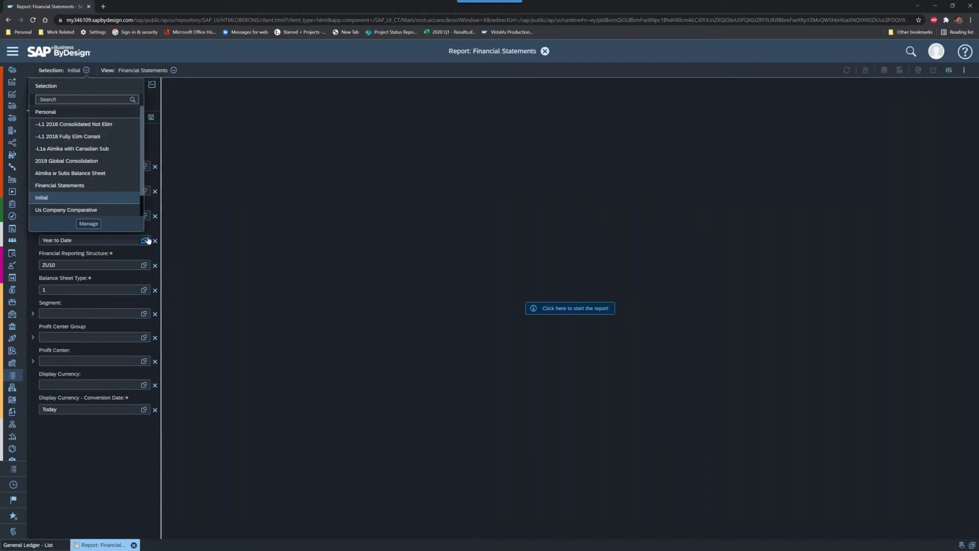
left_click(174, 70)
left_click(110, 55)
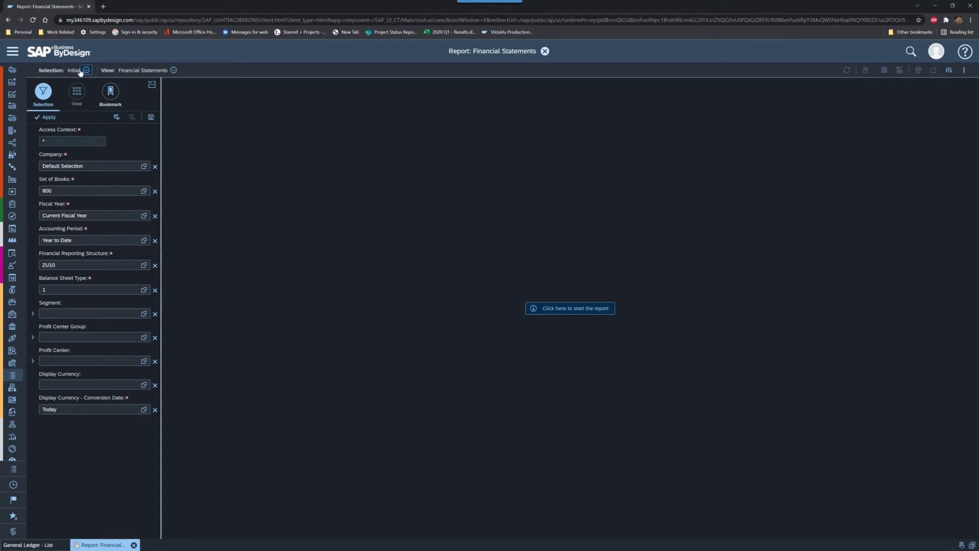
left_click(87, 71)
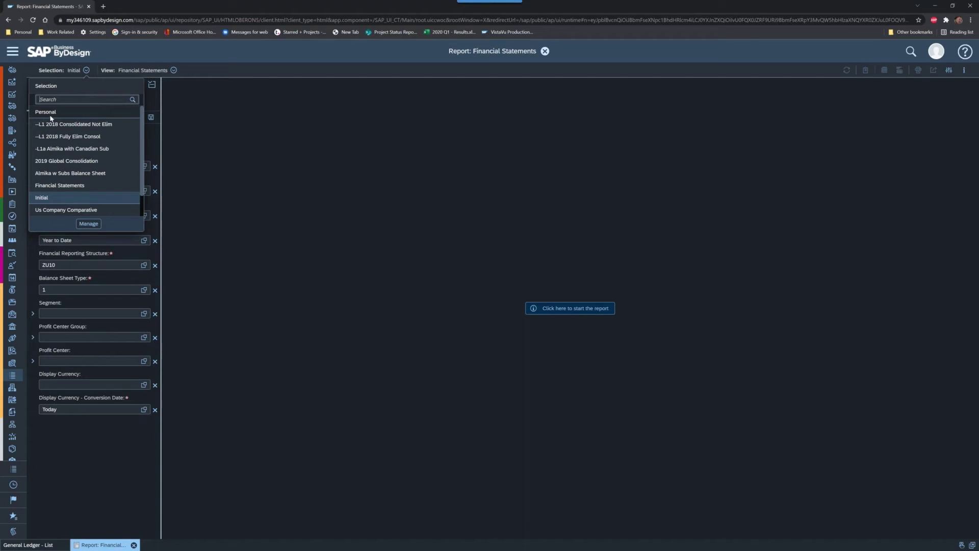
left_click(174, 70)
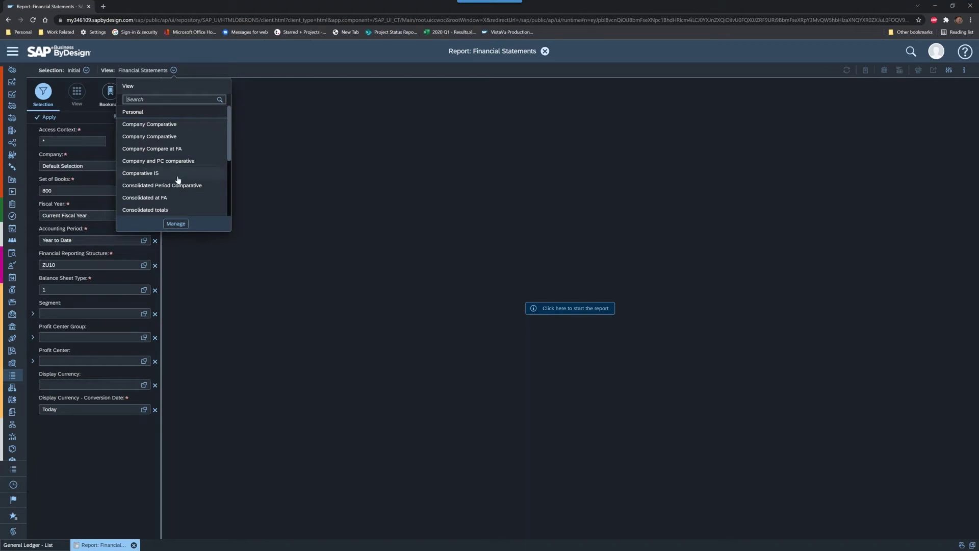
scroll(179, 180, "down", 5)
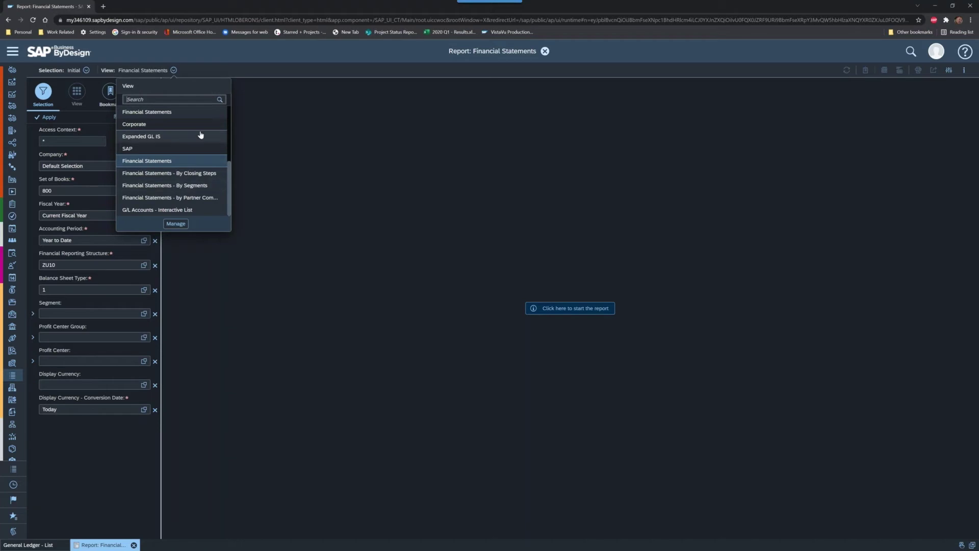
left_click(190, 62)
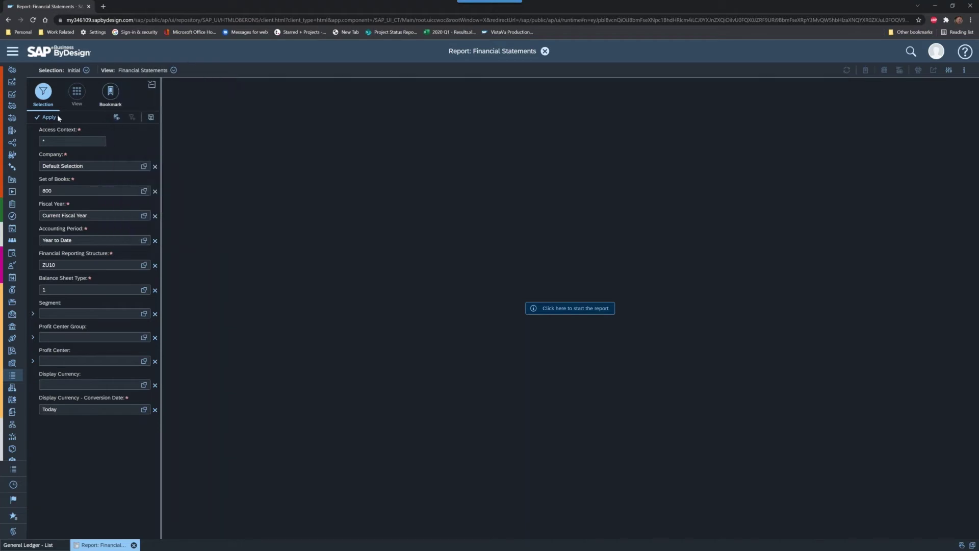
Step: Apply the --L1 2018 Consolidated Not Elim selection and the Comparative IS view
left_click(86, 70)
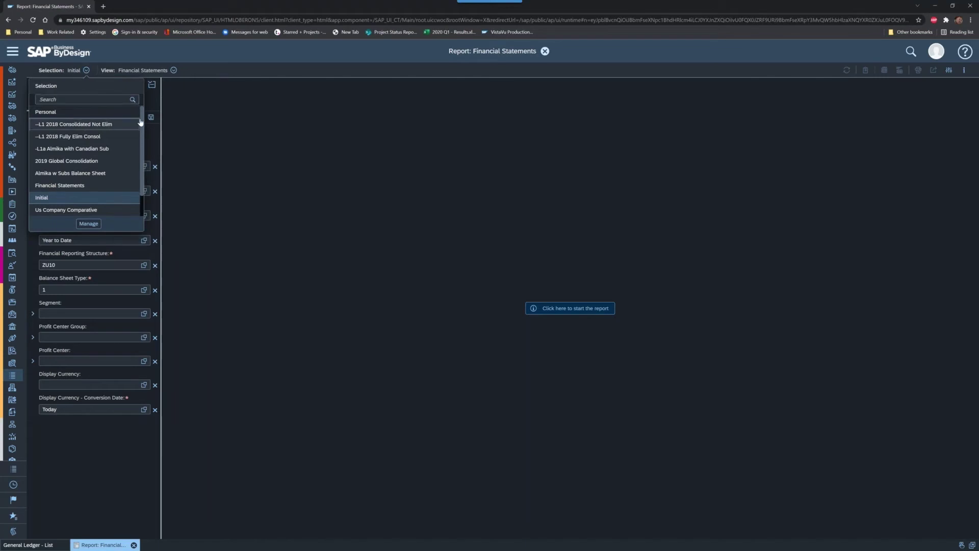
left_click(110, 125)
left_click(237, 71)
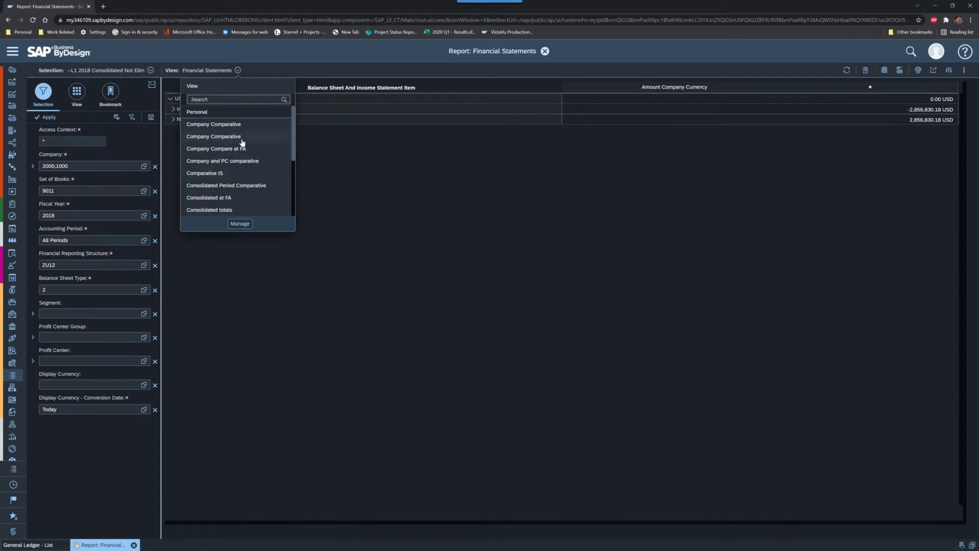
left_click(235, 174)
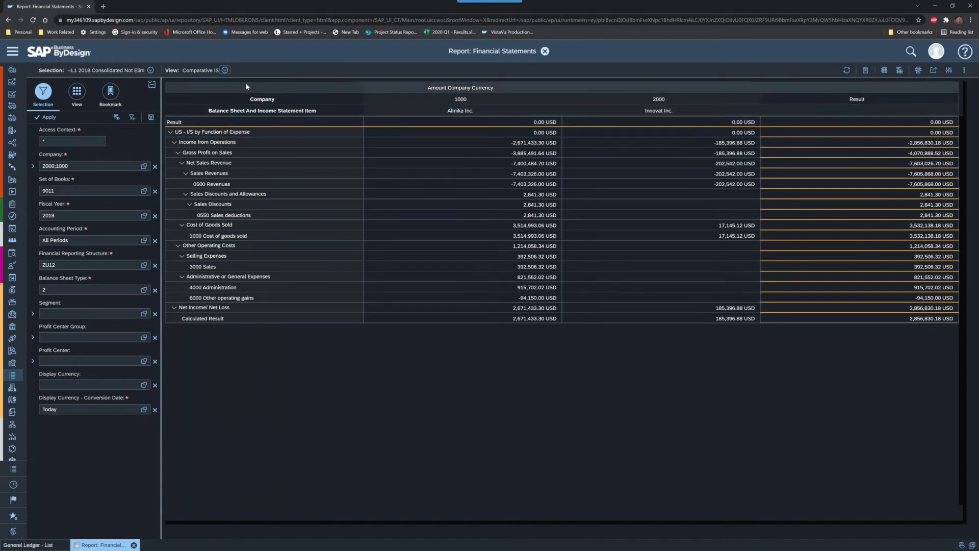
Step: Look over the saved selections and views lists, leaving them unchanged
left_click(150, 69)
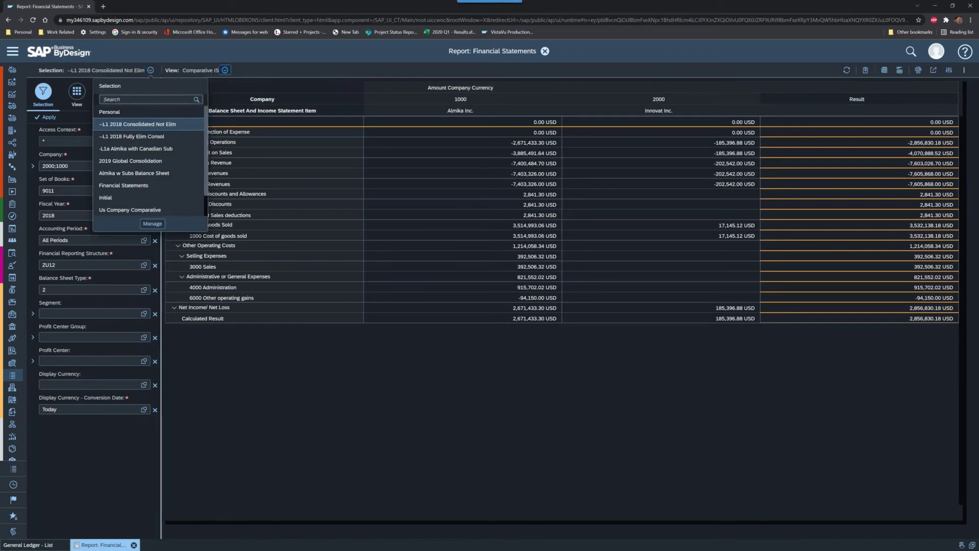
left_click(220, 61)
left_click(224, 70)
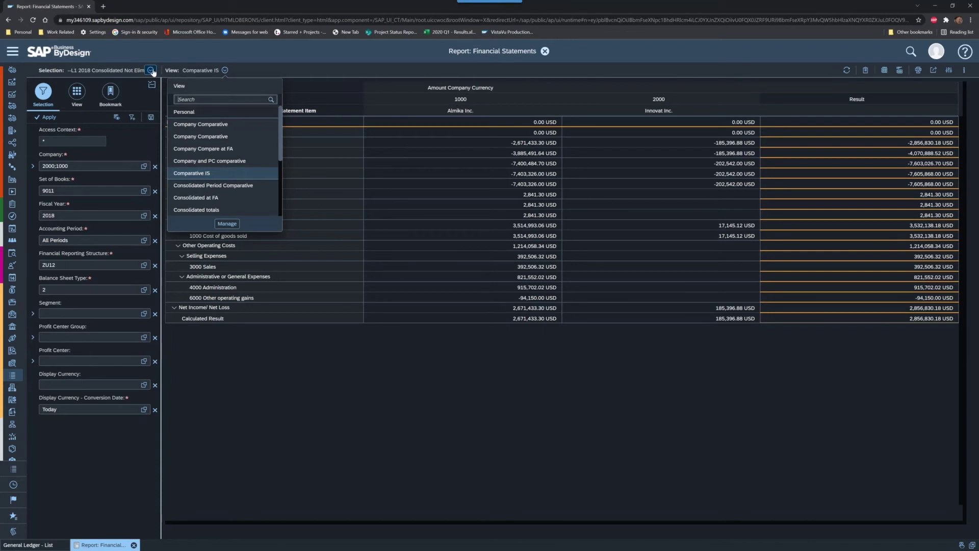
left_click(152, 71)
left_click(229, 56)
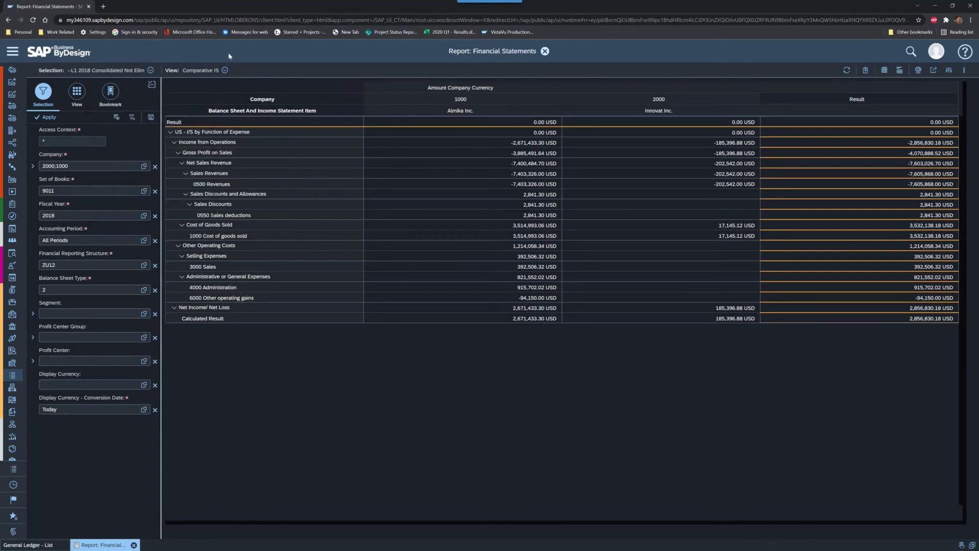
left_click(151, 70)
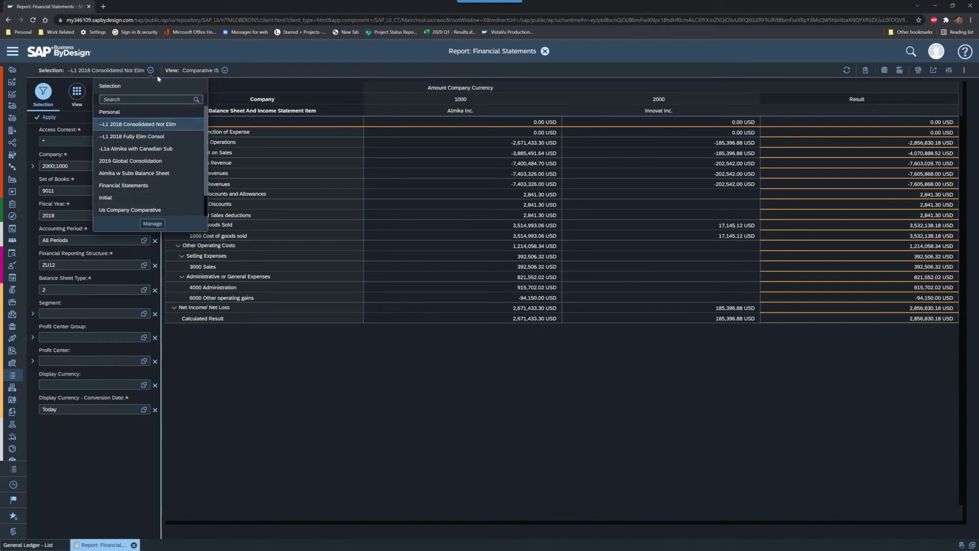
left_click(128, 53)
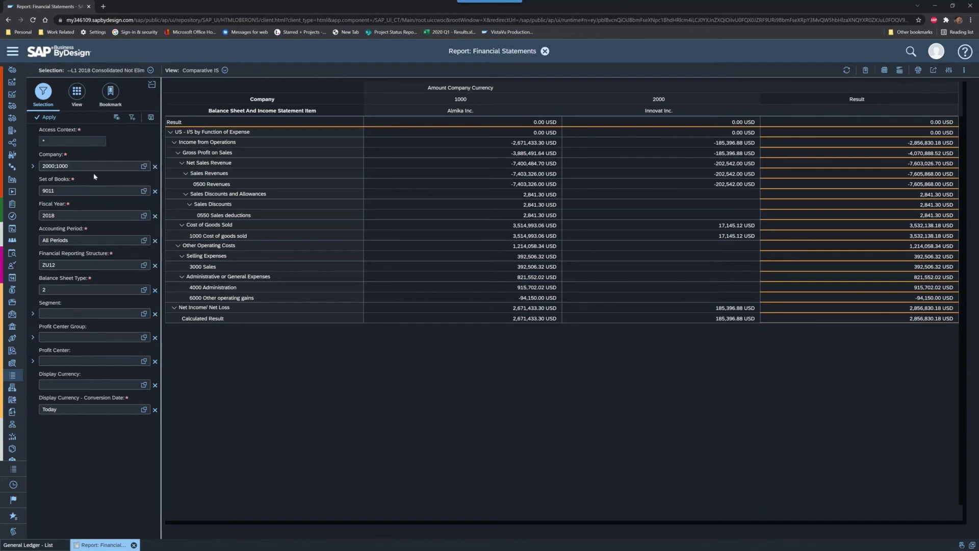
Step: Switch between selection criteria and the report's row and column field layout
left_click(78, 96)
left_click(52, 96)
left_click(225, 70)
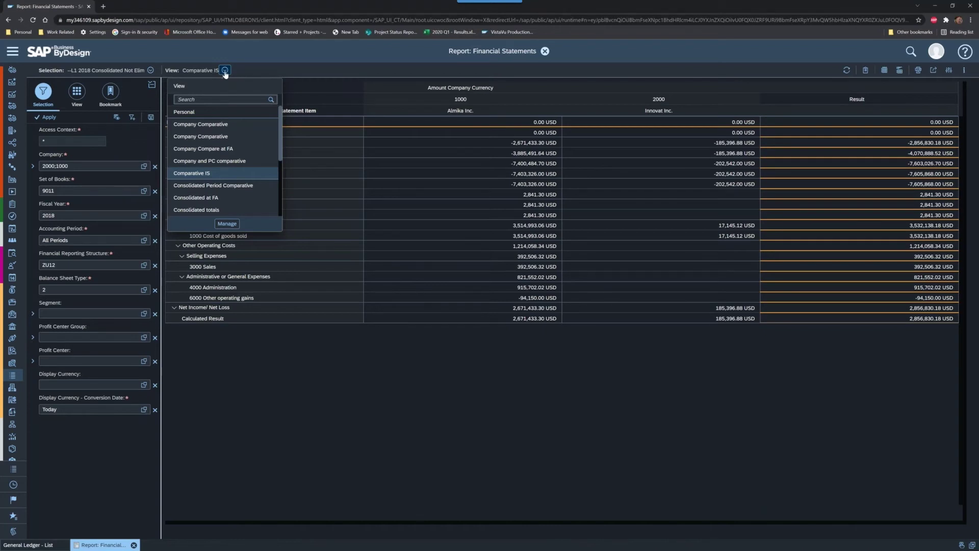
left_click(347, 73)
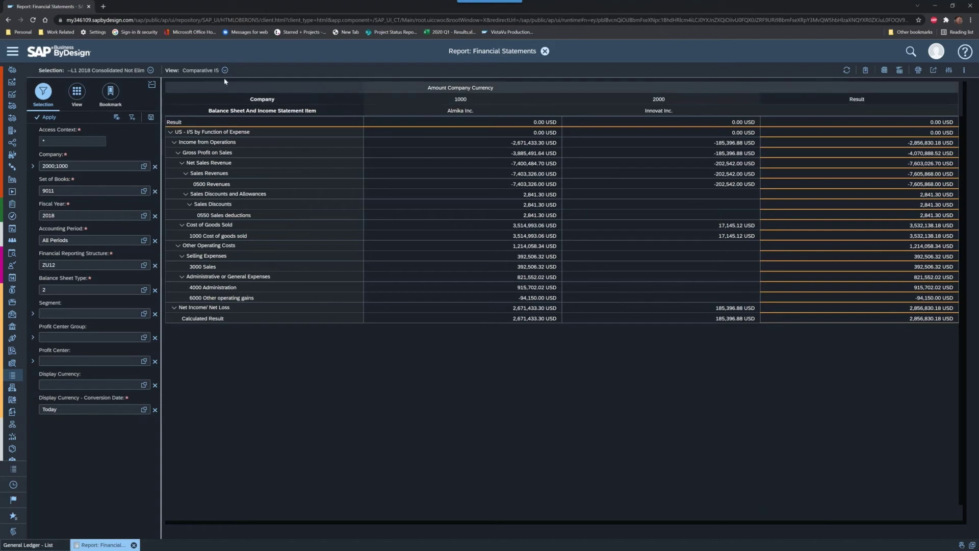
left_click(77, 92)
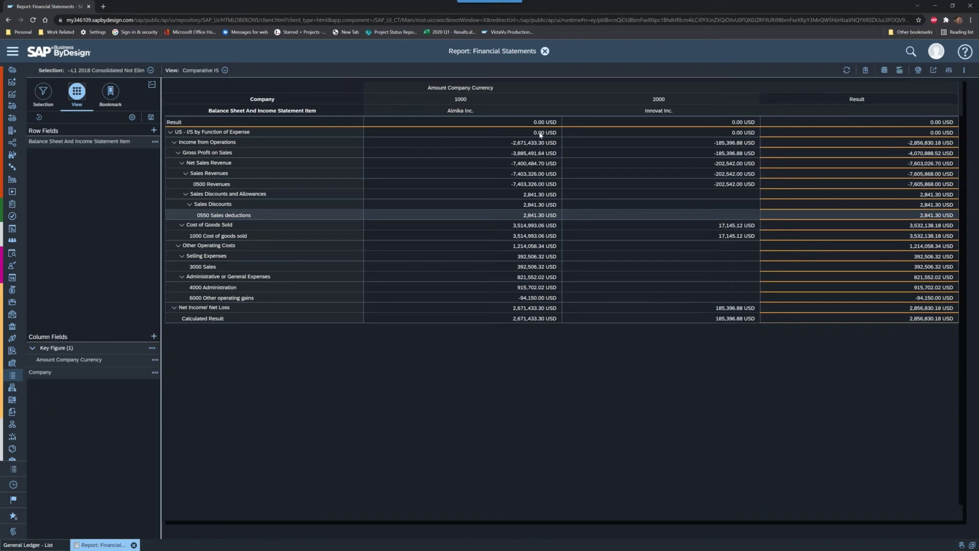
Step: Navigate to Home > Self-Services Overview through the expanded navigation menu
left_click(12, 52)
scroll(51, 121, "up", 7)
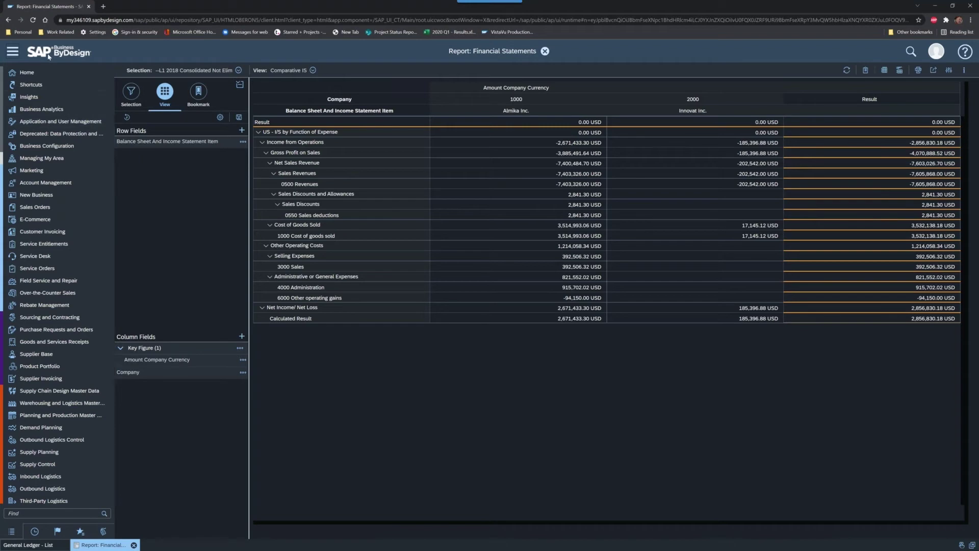
mouse_move(59, 77)
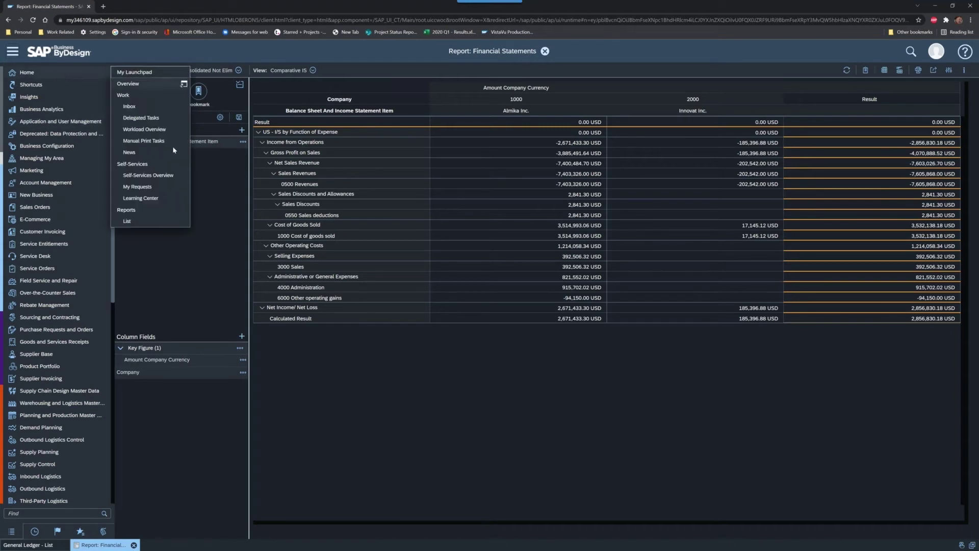
left_click(161, 176)
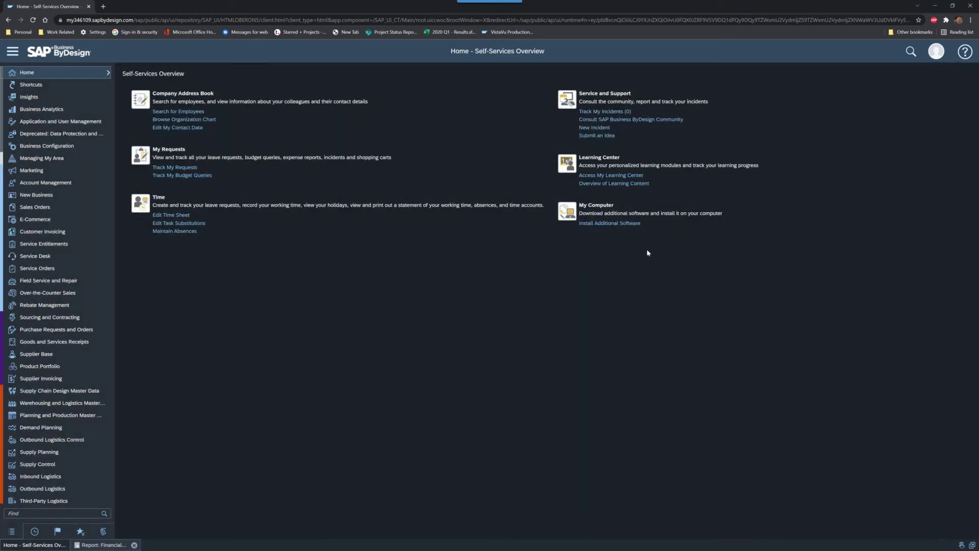
left_click(603, 224)
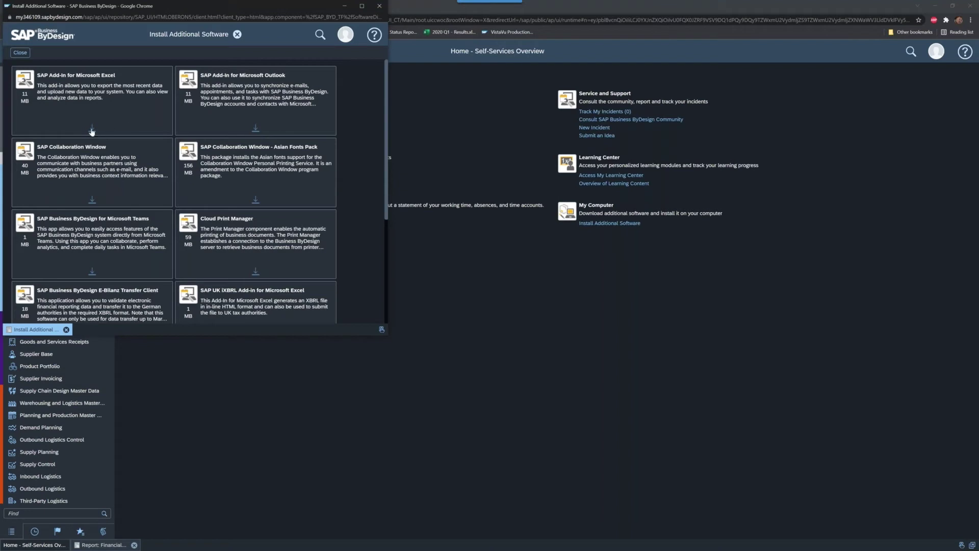
left_click(380, 7)
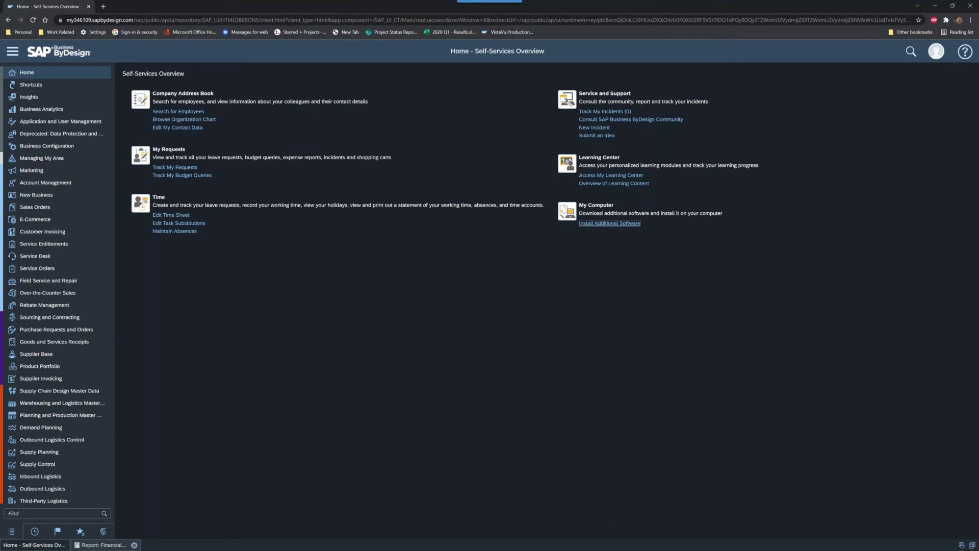
Step: Back in Excel, disconnect the workbook from the ByDesign system
key("alt+Tab")
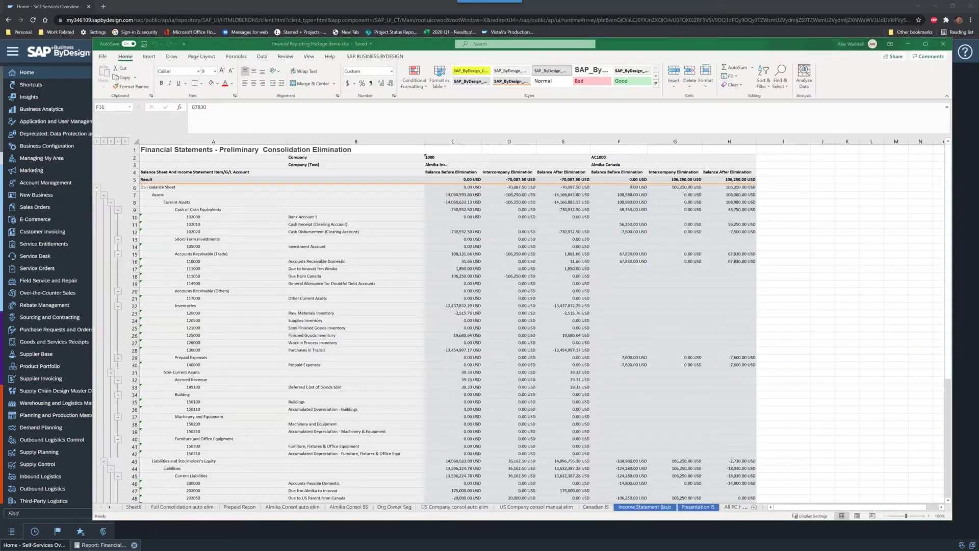
left_click(393, 57)
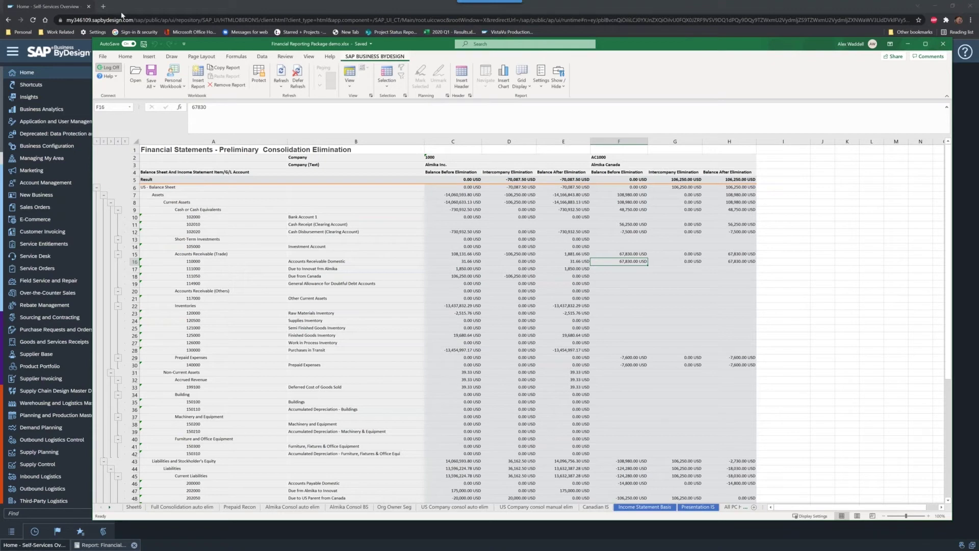
left_click(111, 69)
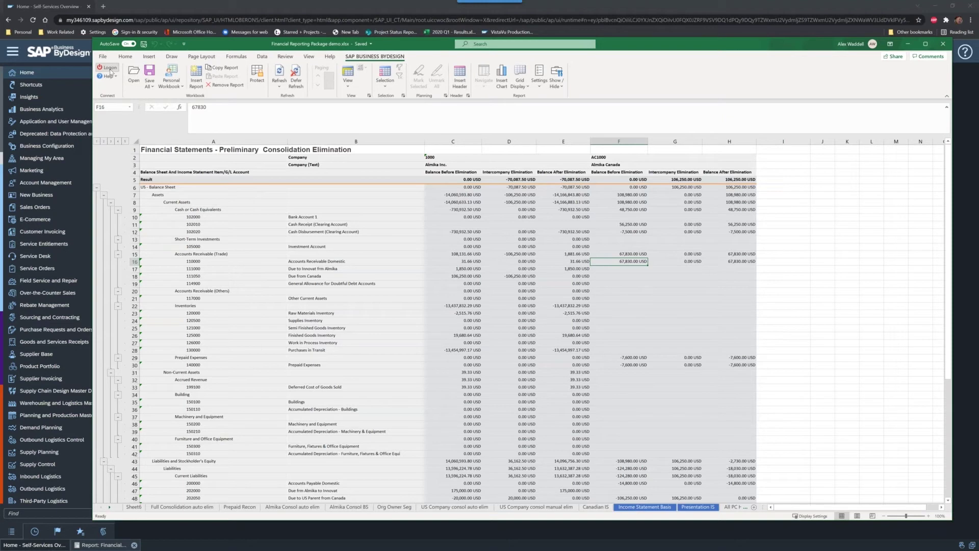
Step: Log back on to ByDesign with the user name and password, then go to Sheet6
left_click(109, 68)
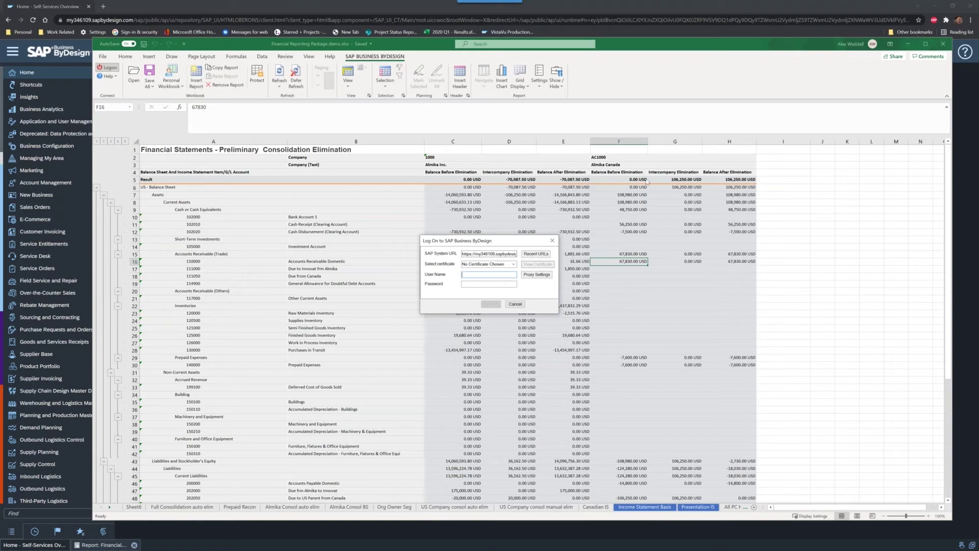
key("Tab")
type("***************")
key("Return")
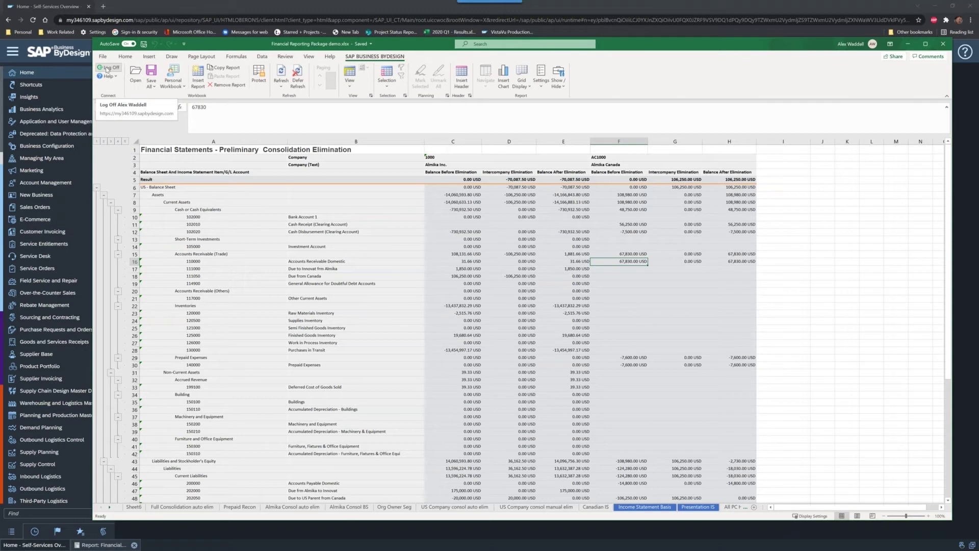
left_click(135, 508)
Step: Check the Prepaid Recon sheet, then return to blank Sheet6 and select cell A1
left_click(159, 208)
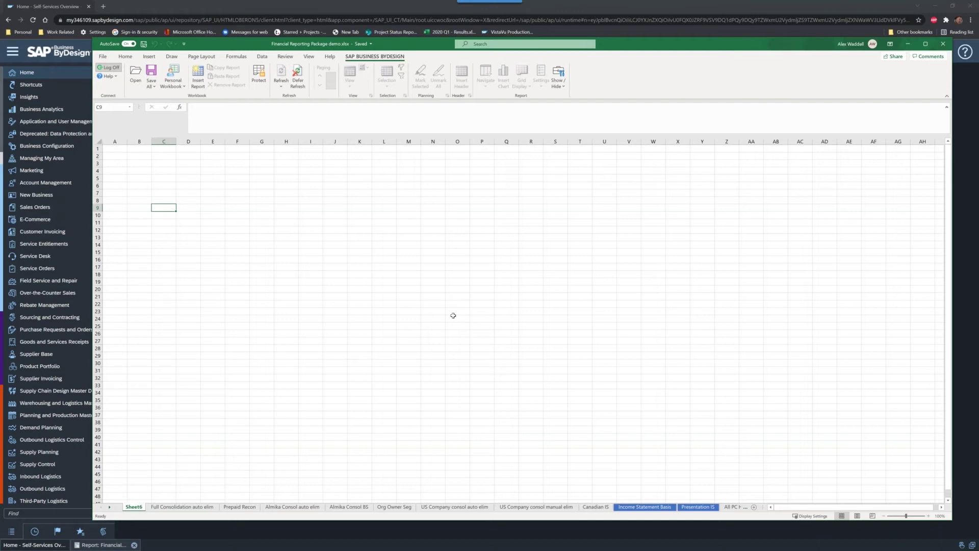
left_click(238, 508)
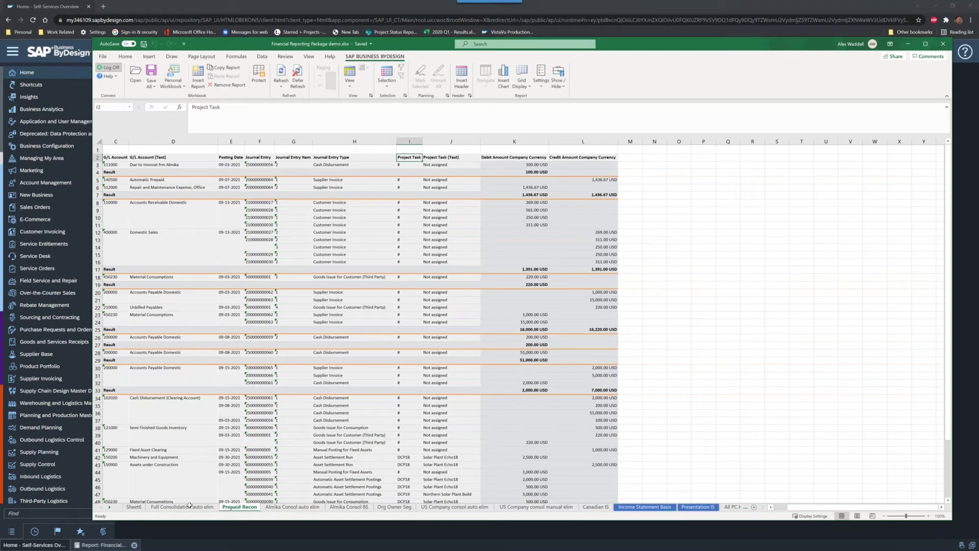
left_click(134, 507)
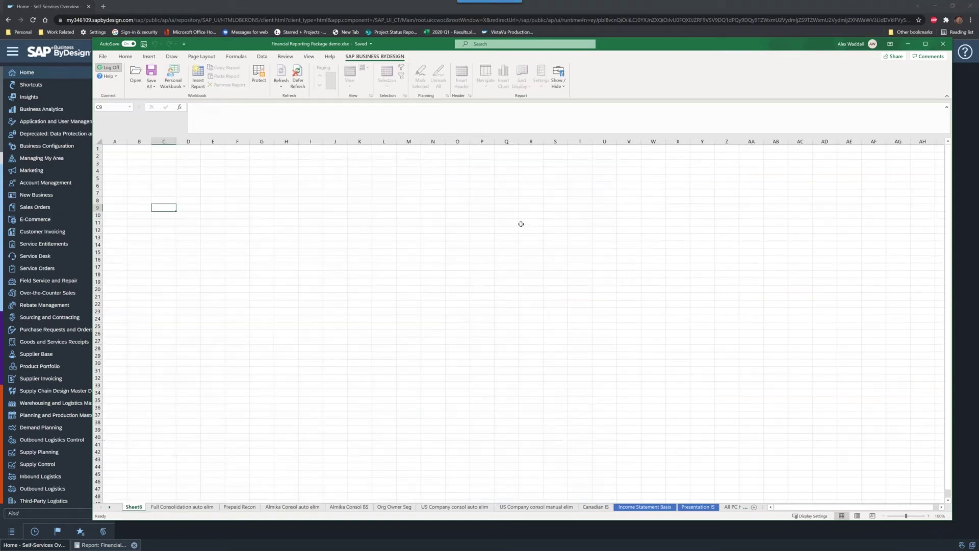
left_click(148, 187)
left_click(114, 150)
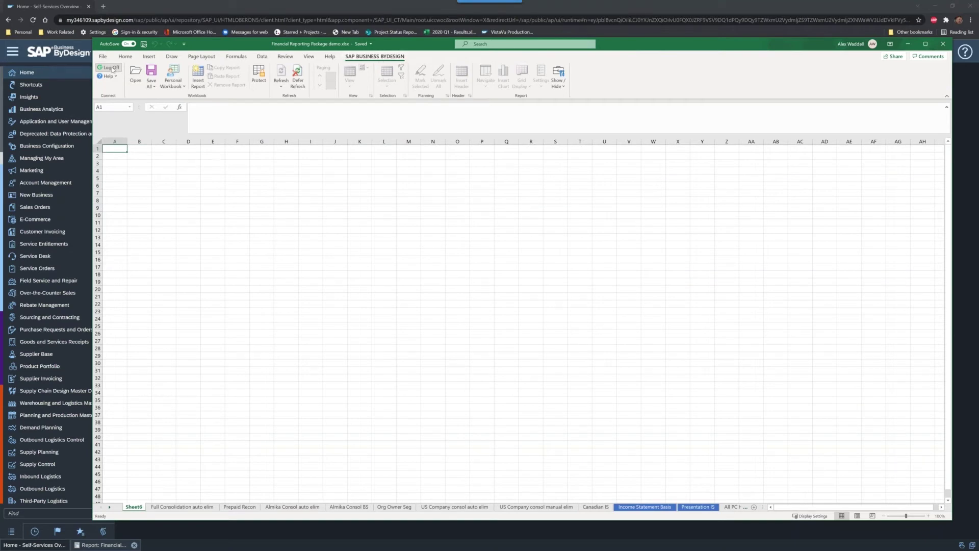
Step: Open the Insert Report dialog and enlarge it to read full report descriptions
left_click(198, 76)
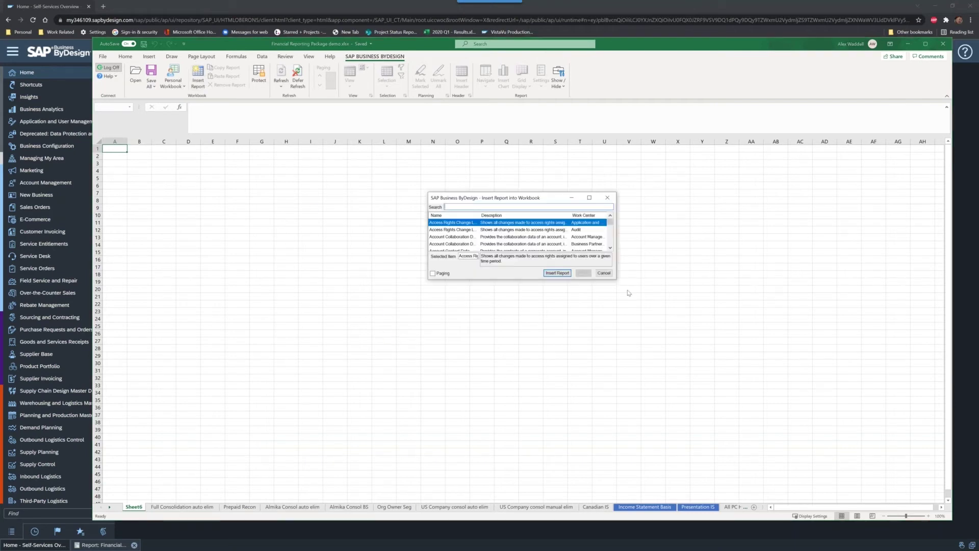
left_click_drag(618, 281, 802, 455)
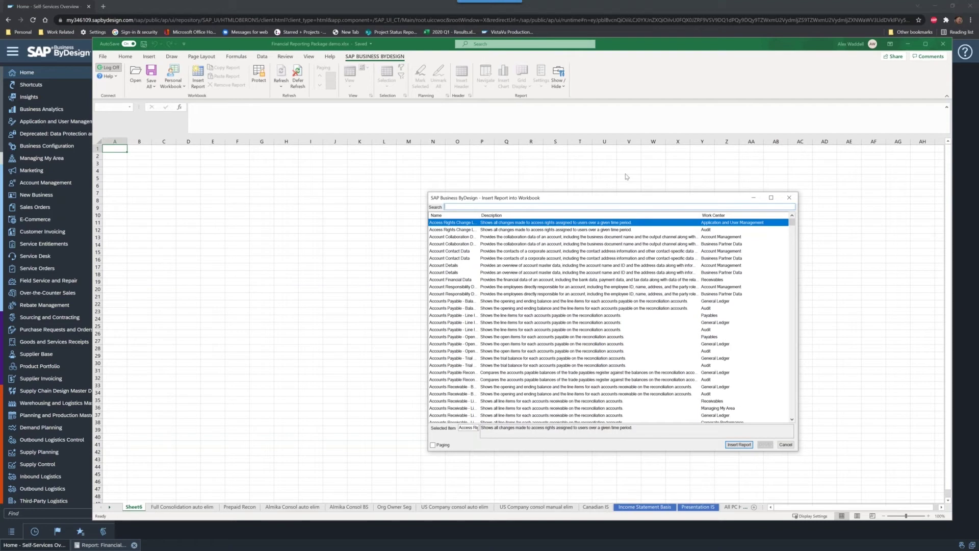
Step: Search 'financ' and insert Financial Statements (General Ledger) at cell A1
type("financial")
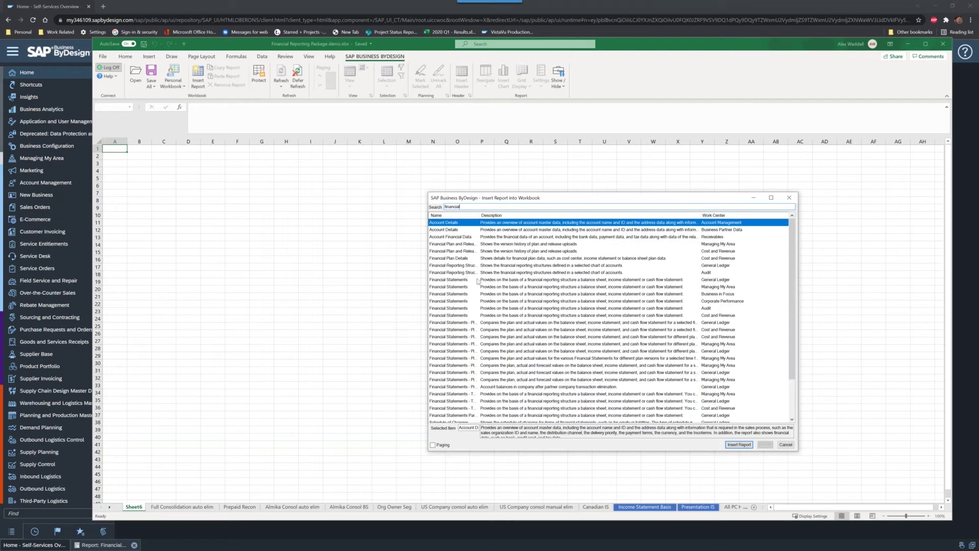
left_click(458, 281)
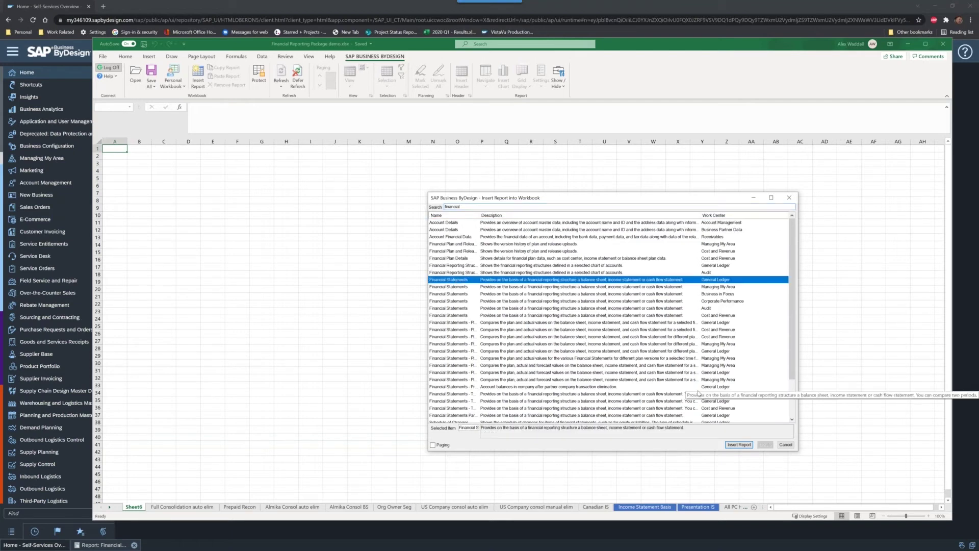
left_click(739, 444)
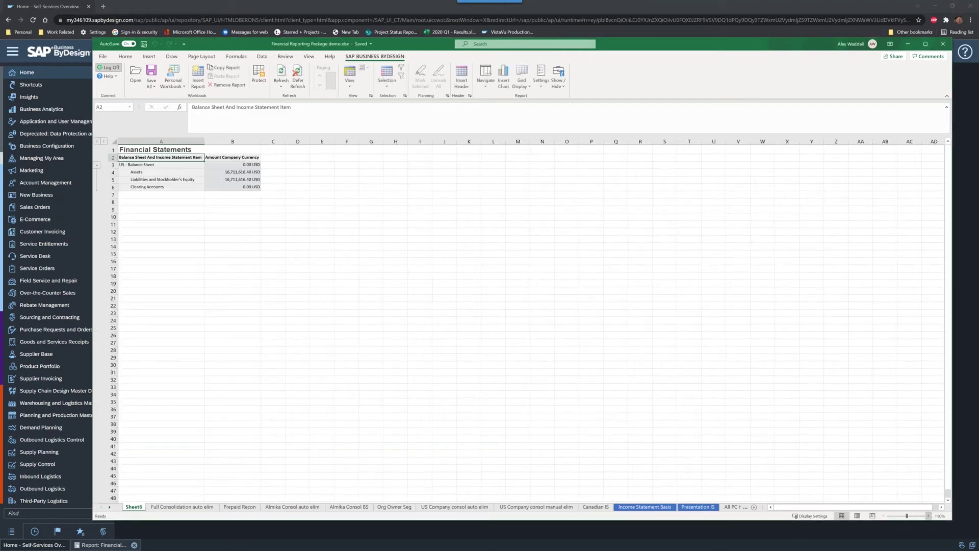
Step: Zoom in, reposition and enlarge the Excel window, then select the Assets row
left_click(929, 517)
left_click(929, 517)
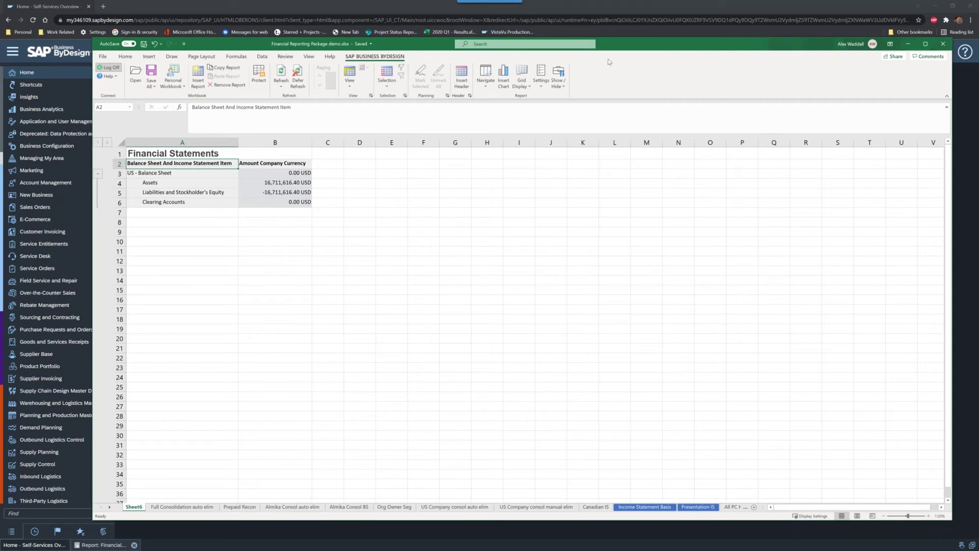
left_click_drag(610, 45, 565, 24)
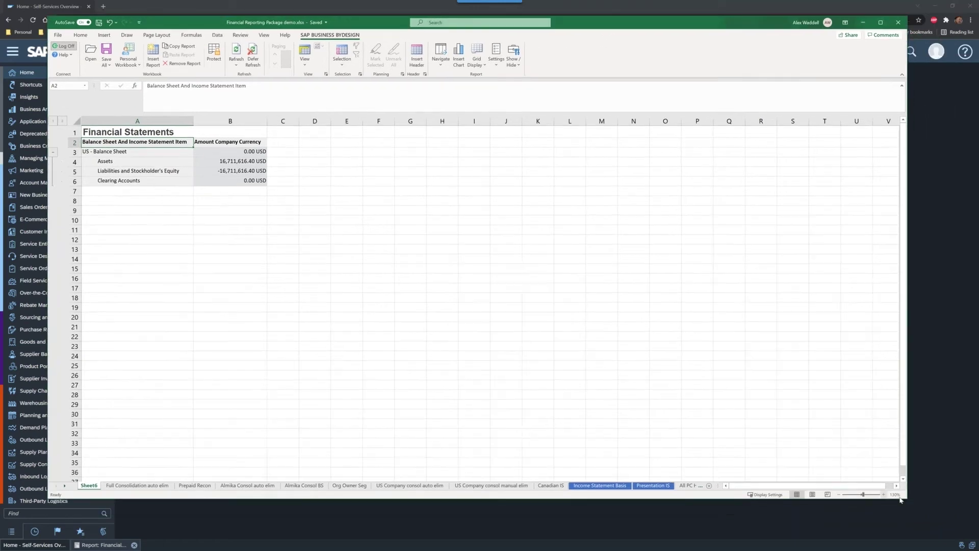
left_click_drag(908, 499, 932, 518)
left_click(118, 210)
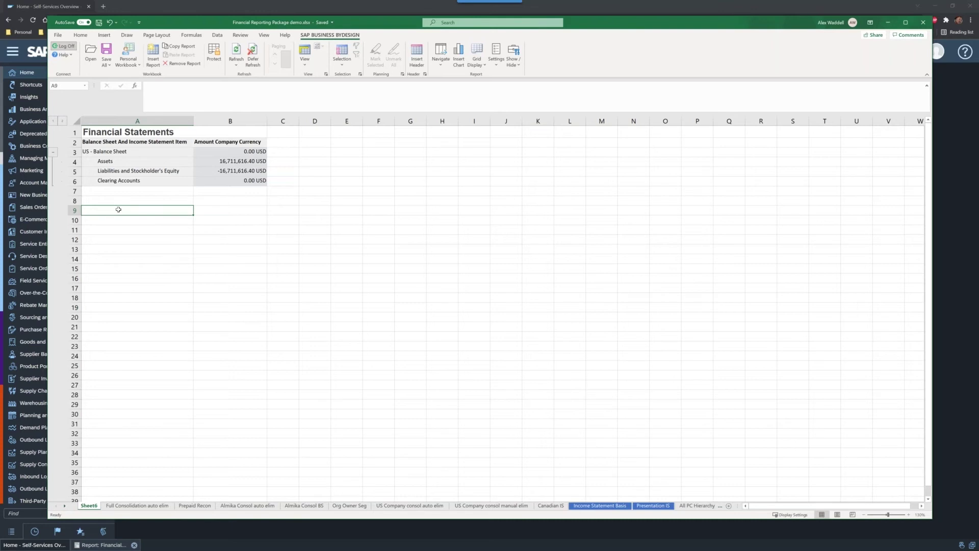
left_click(164, 164)
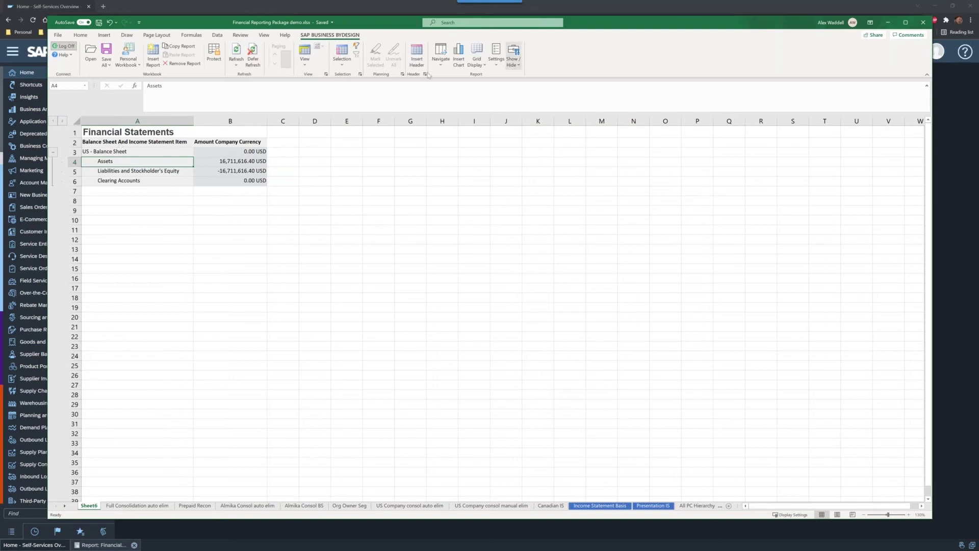
Step: Apply the saved income statement selection and the Company Comparative view
left_click(344, 64)
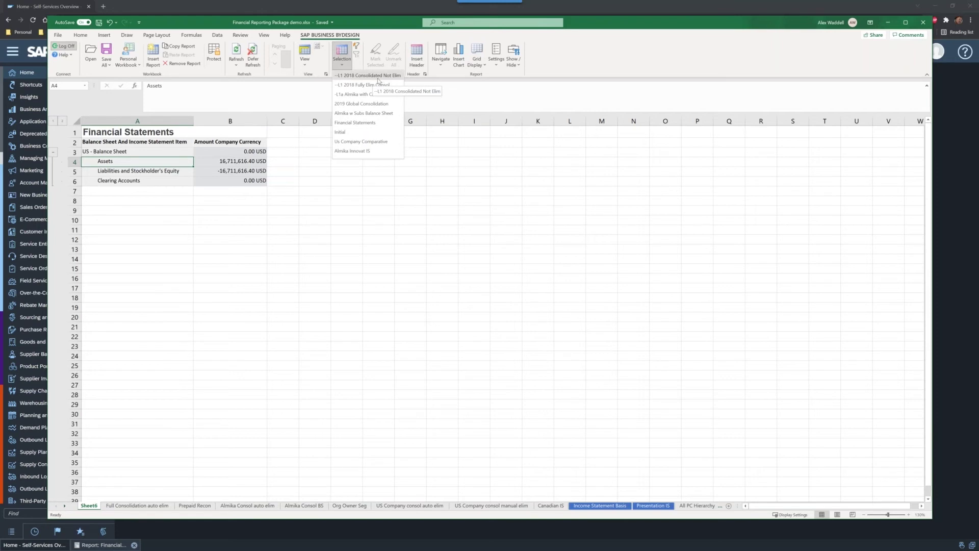
left_click(378, 77)
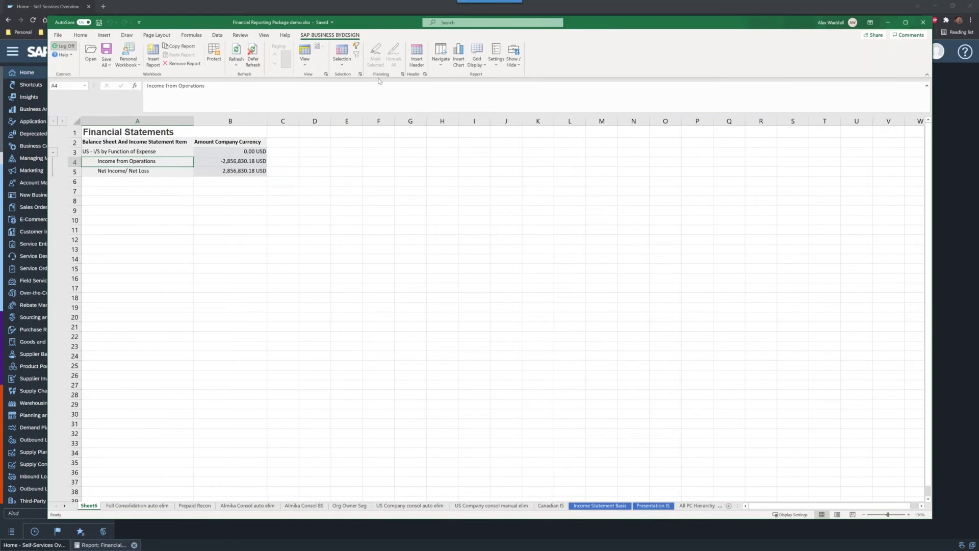
left_click(304, 65)
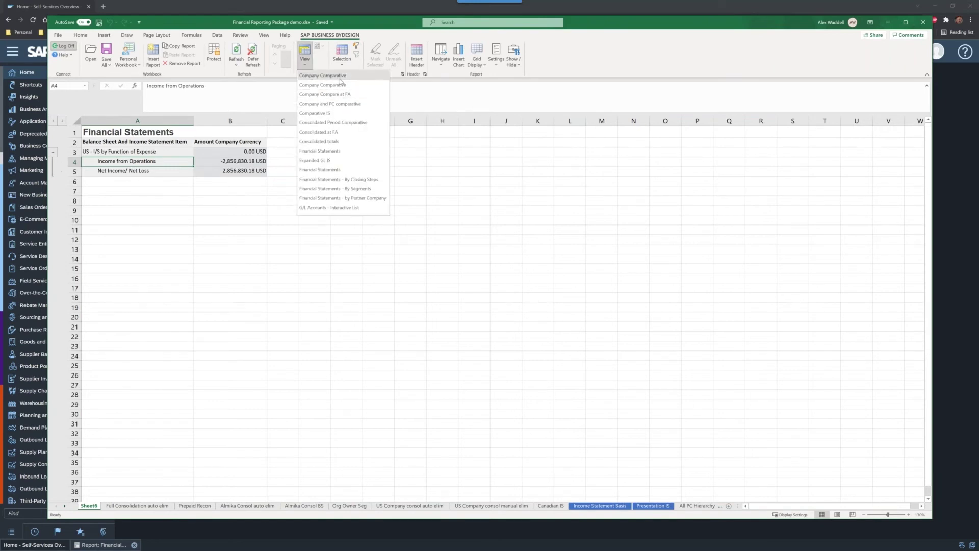
left_click(341, 80)
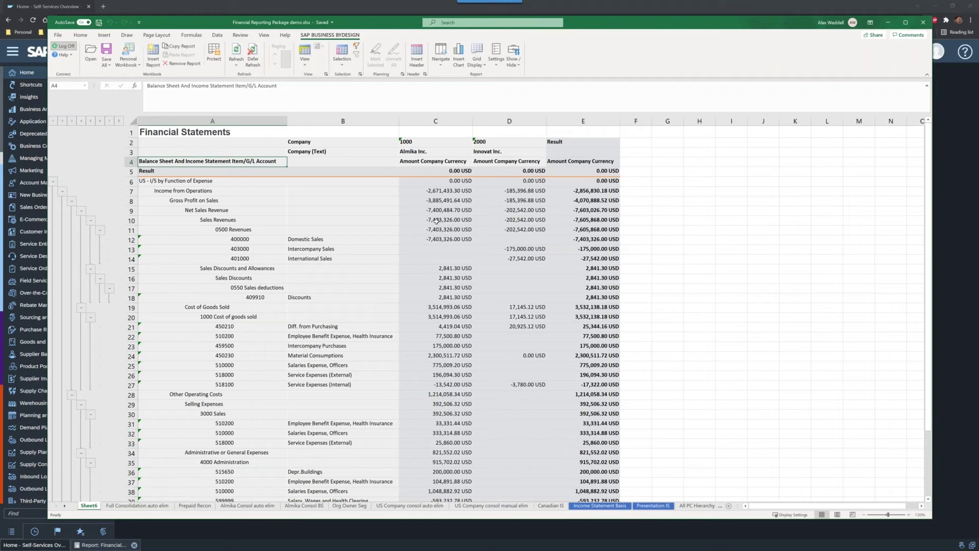
left_click(520, 64)
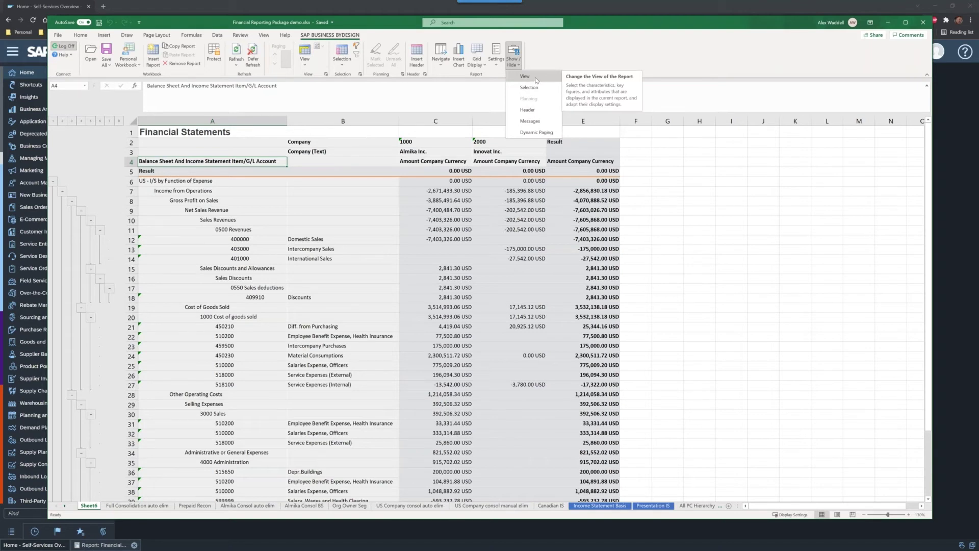
Step: Show the report's View settings pane and widen it
left_click(537, 80)
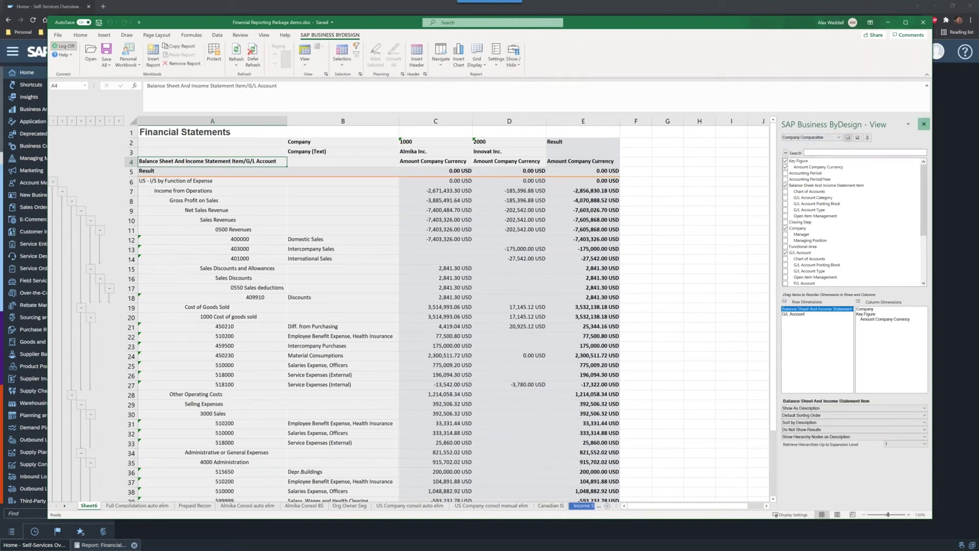
left_click(924, 123)
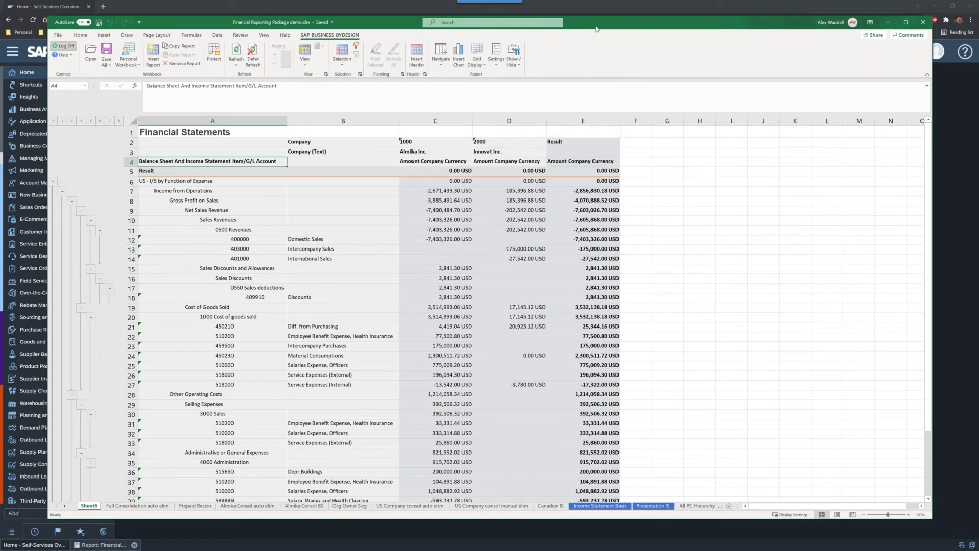
left_click_drag(593, 28, 583, 26)
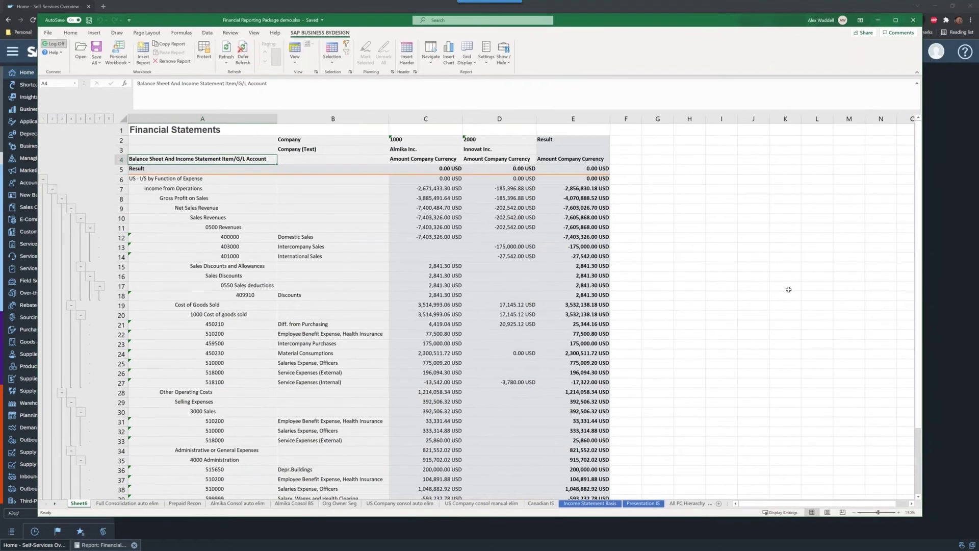
left_click(512, 64)
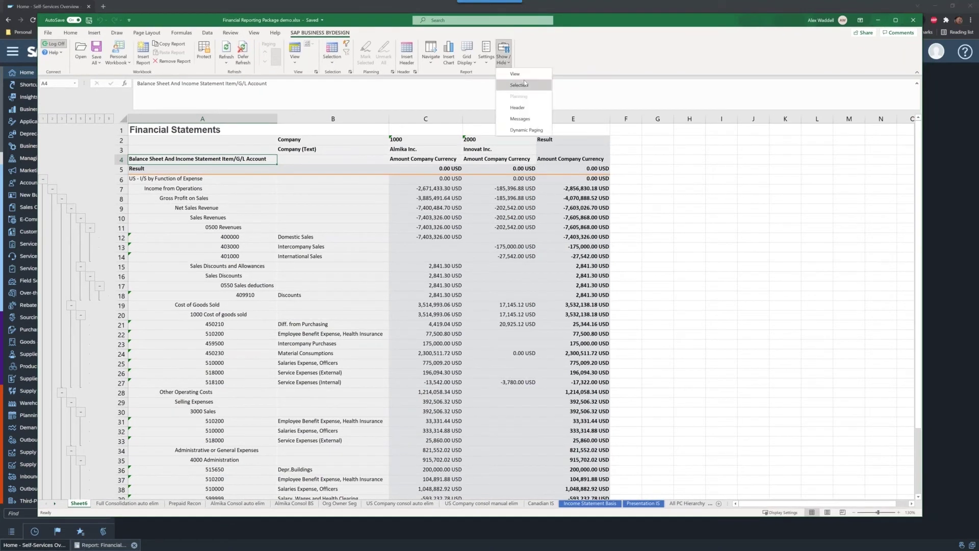
left_click(515, 82)
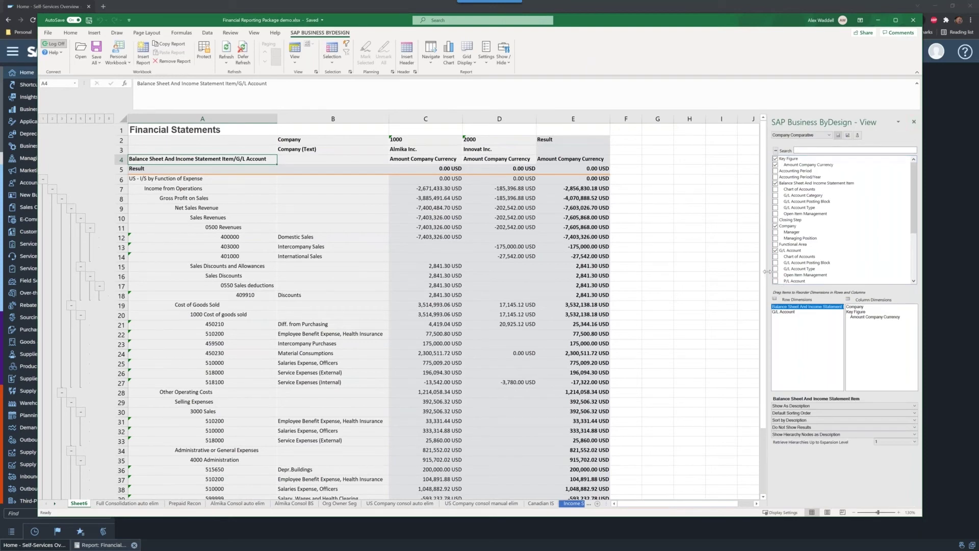
left_click_drag(768, 271, 849, 268)
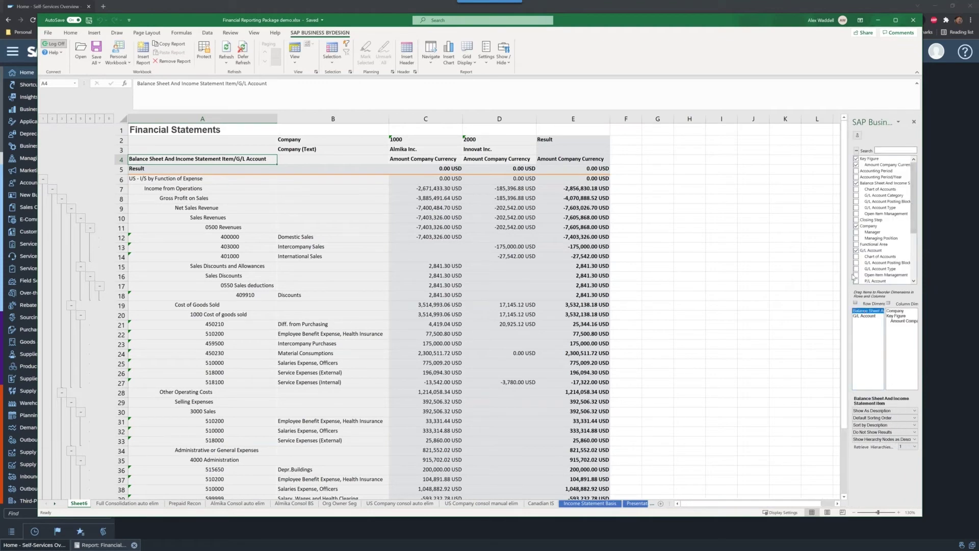
left_click_drag(849, 269, 784, 269)
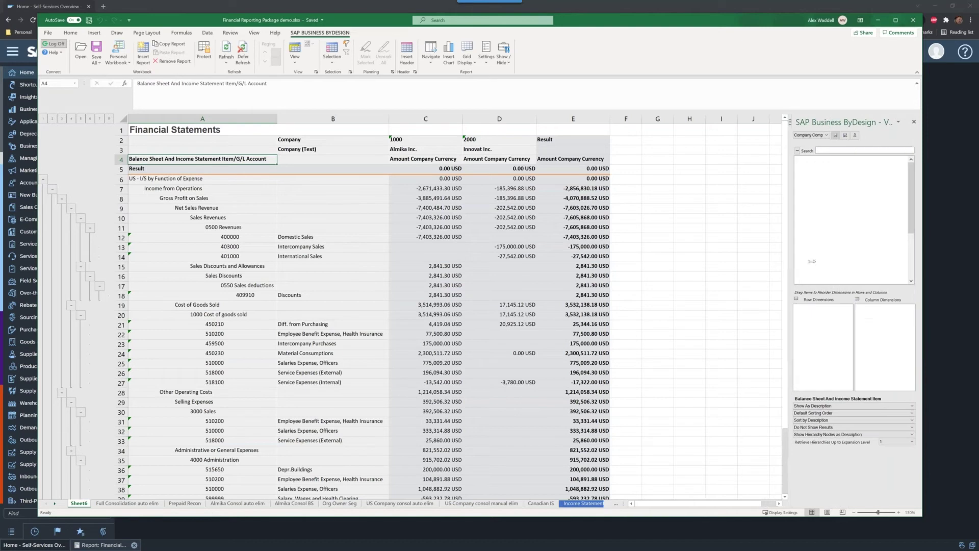
Step: Show the Selection prompts pane alongside the View pane
left_click(508, 62)
left_click(519, 85)
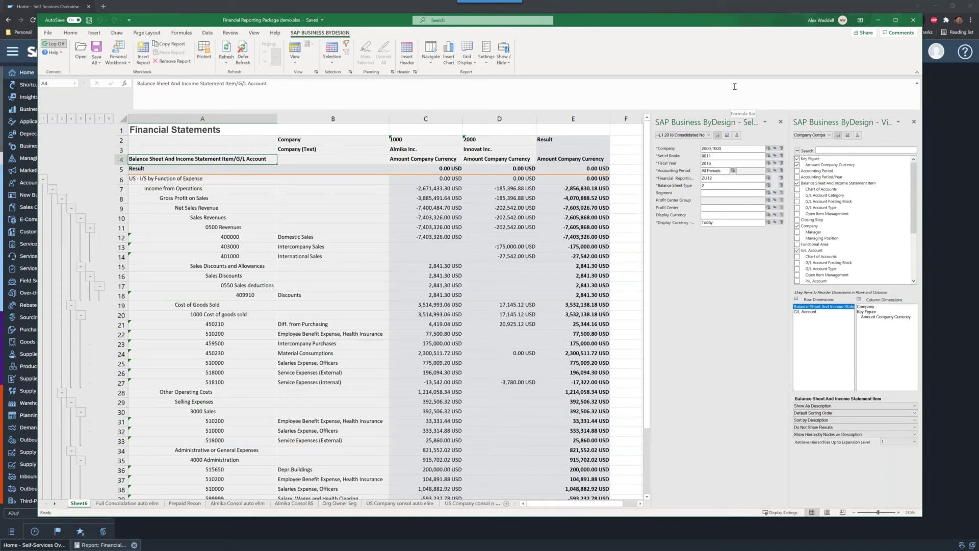
left_click_drag(672, 29, 689, 40)
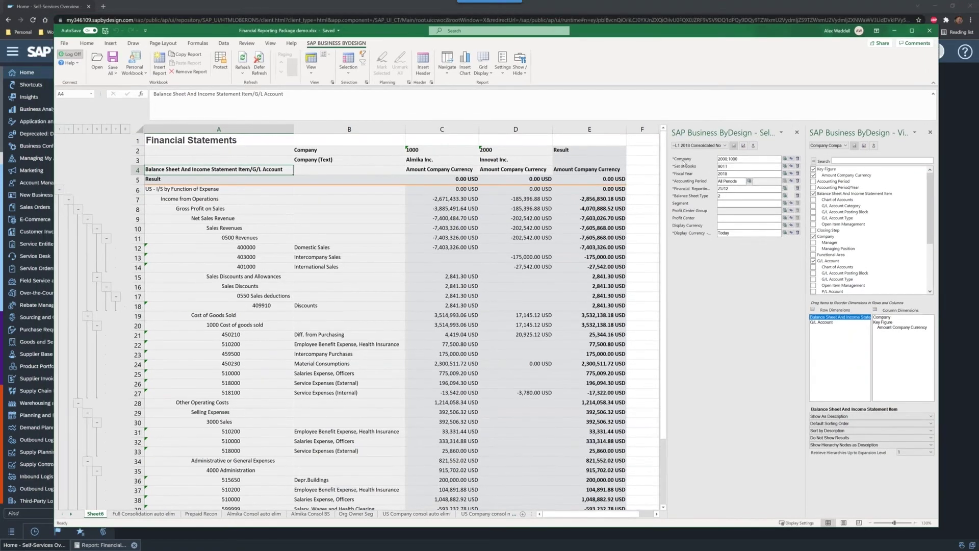
Step: Return to the Financial Statements report, show its selection criteria, and switch over to Excel
left_click(575, 10)
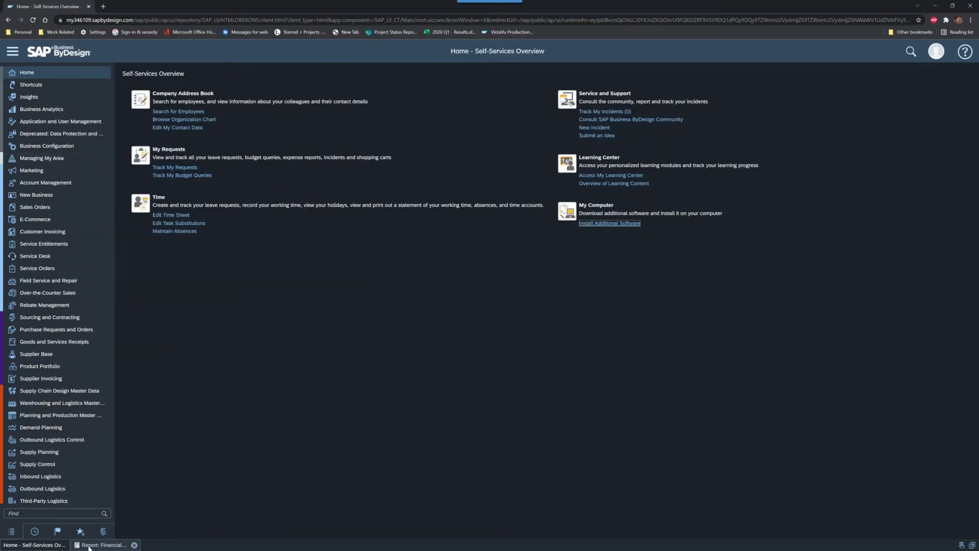
left_click(89, 545)
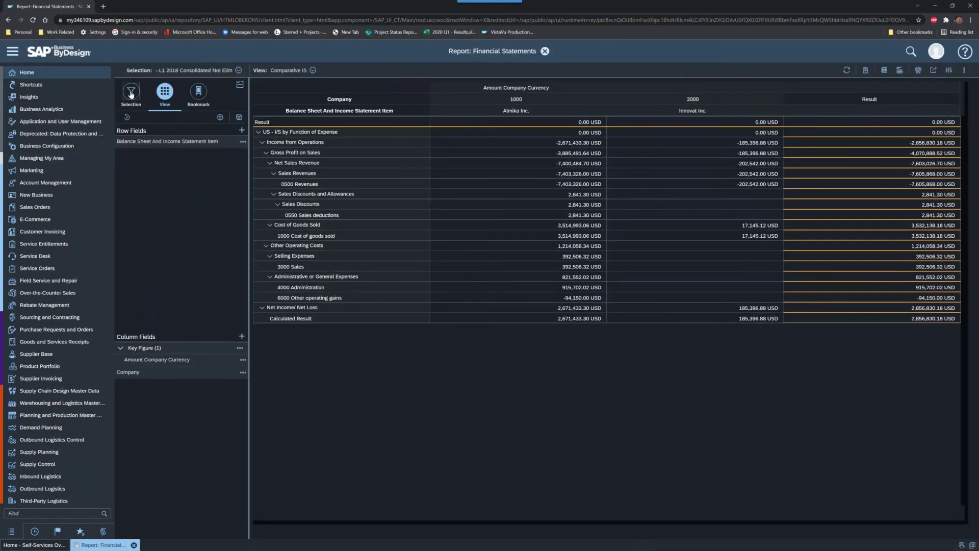
left_click(131, 93)
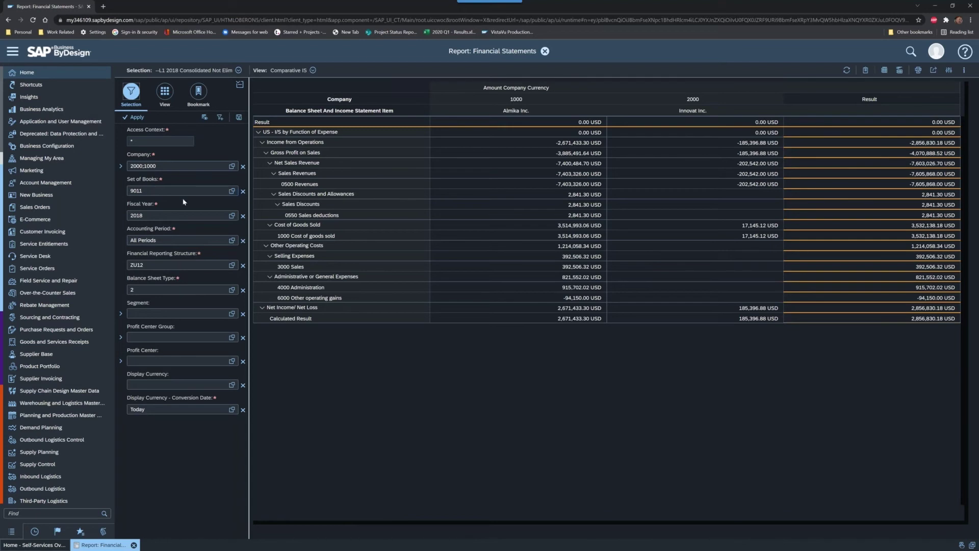
key("alt+Tab")
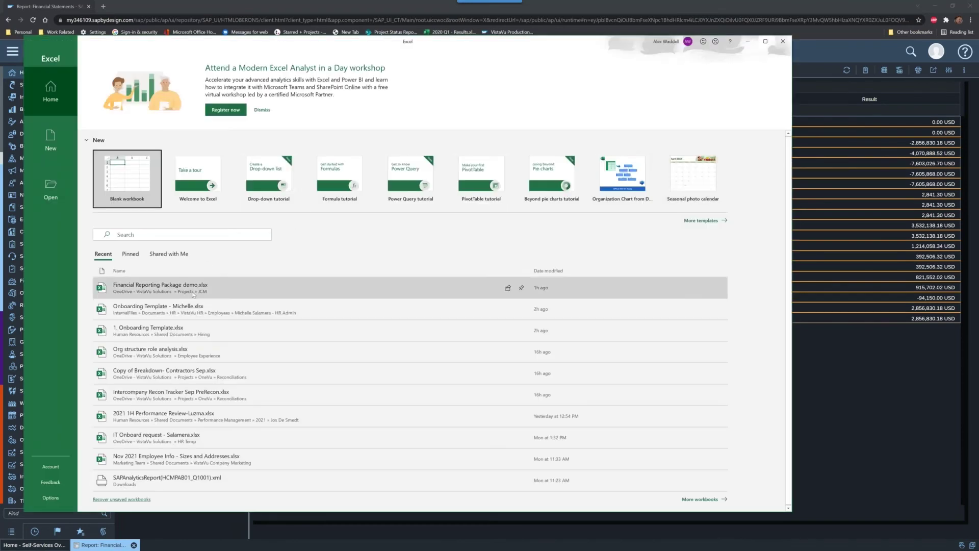
Step: Open Financial Reporting Package demo.xlsx, log on to SAP ByDesign with the user's credentials, and enlarge the window
left_click(179, 286)
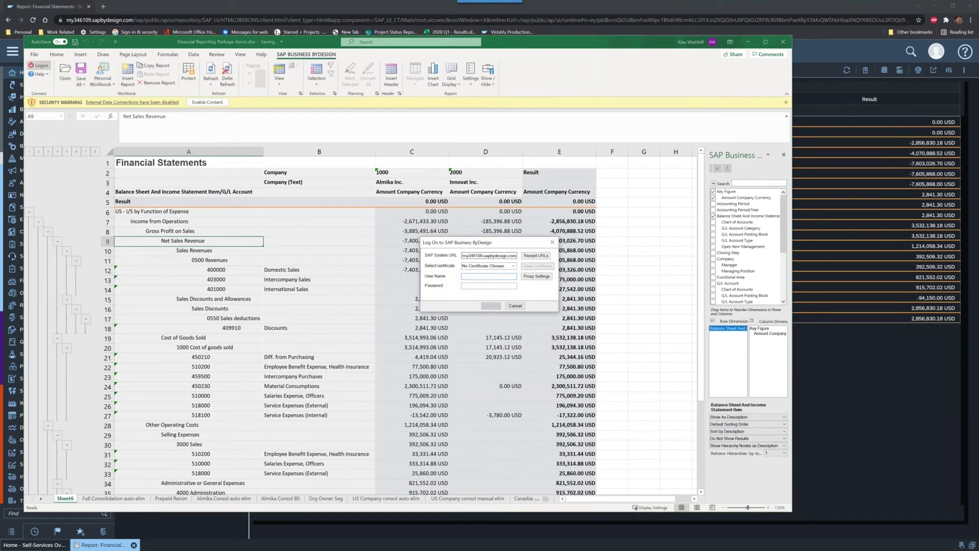
key("Tab")
type("***************")
key("Return")
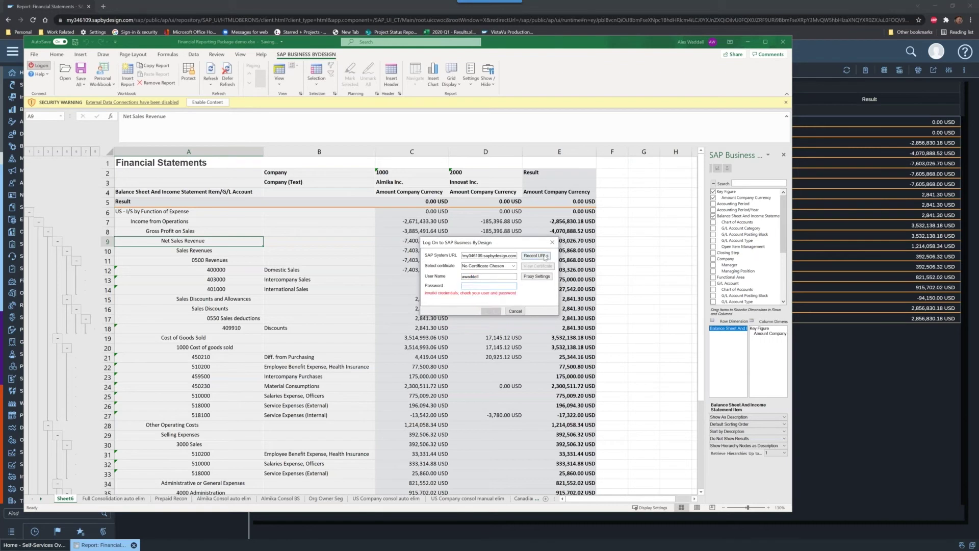
type("*************")
key("Return")
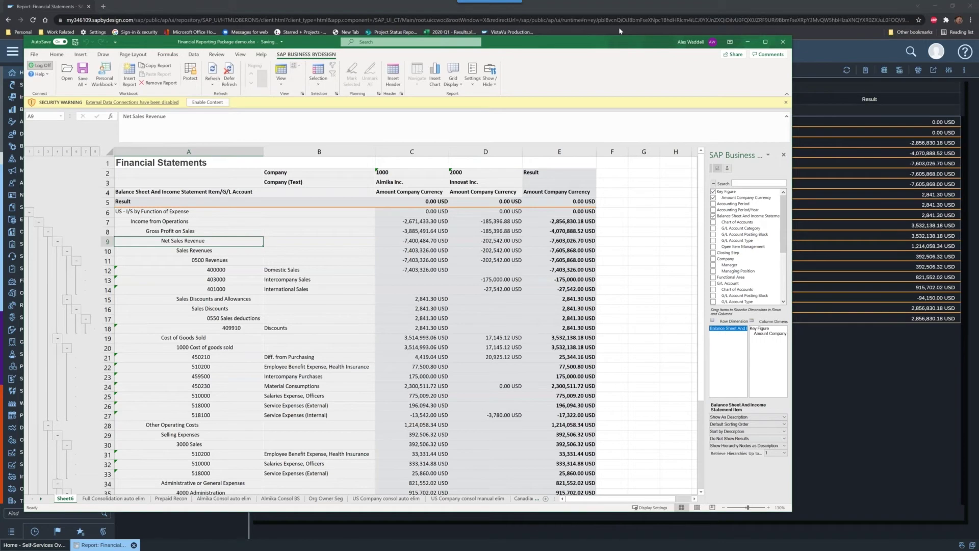
left_click_drag(614, 45, 619, 28)
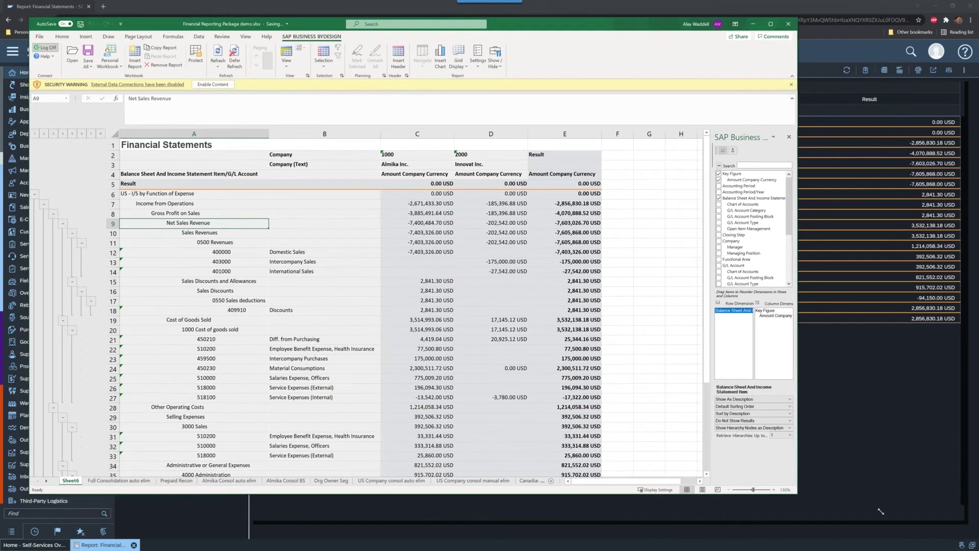
left_click_drag(813, 499, 908, 520)
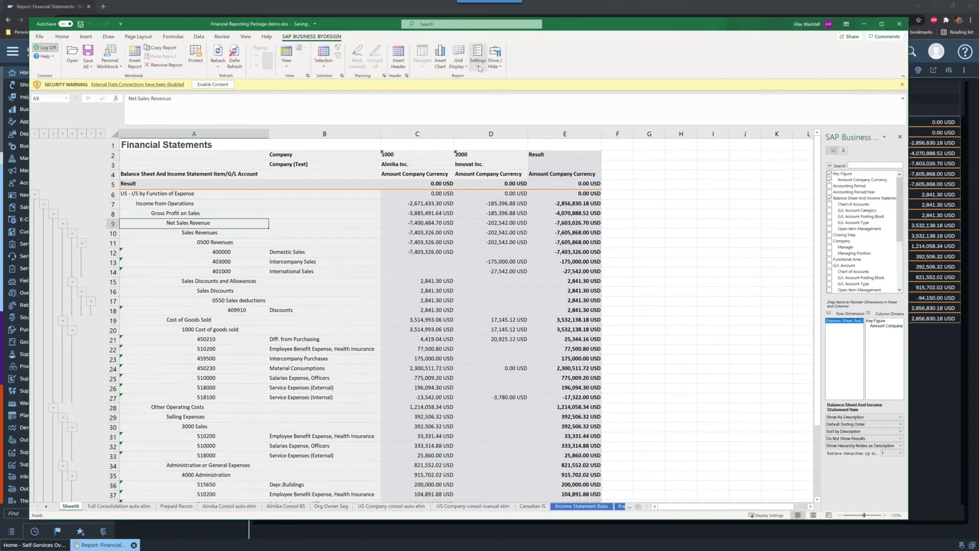
Step: Turn on the Variables pane through Show/Hide, then return to the SAP report in the browser
left_click(478, 55)
left_click(496, 59)
left_click(502, 88)
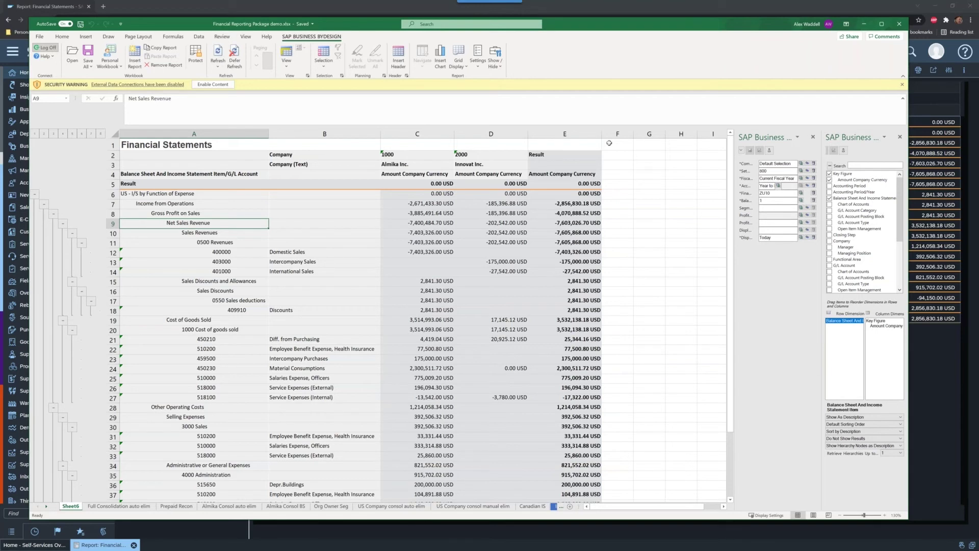
left_click(607, 15)
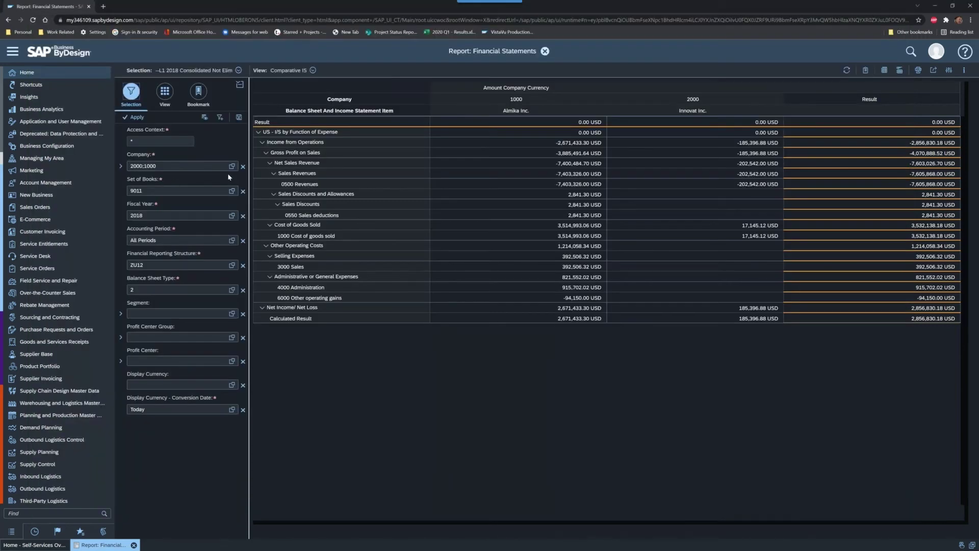
Step: Browse the Fiscal Year absolute and relative values, close them keeping 2018, and return to Excel
left_click(232, 215)
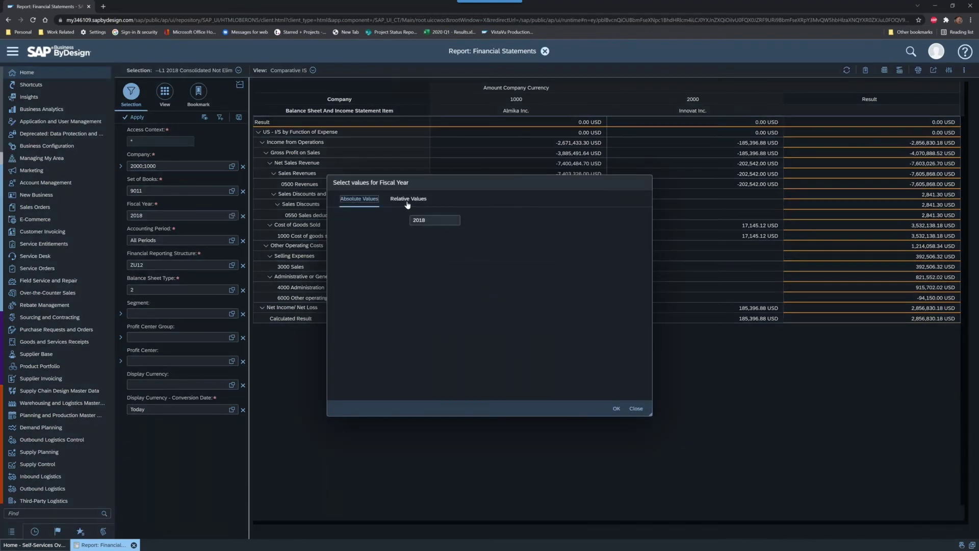
left_click(408, 202)
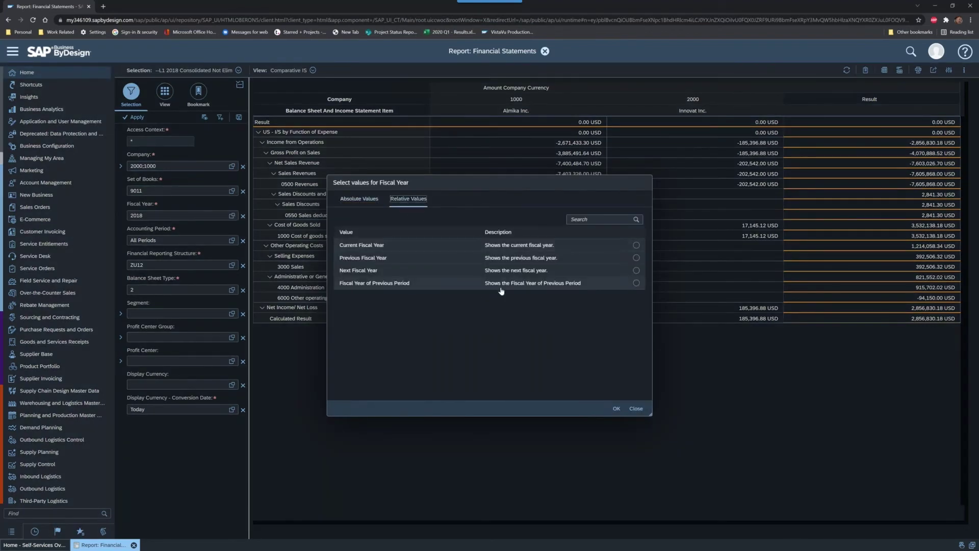
left_click(360, 199)
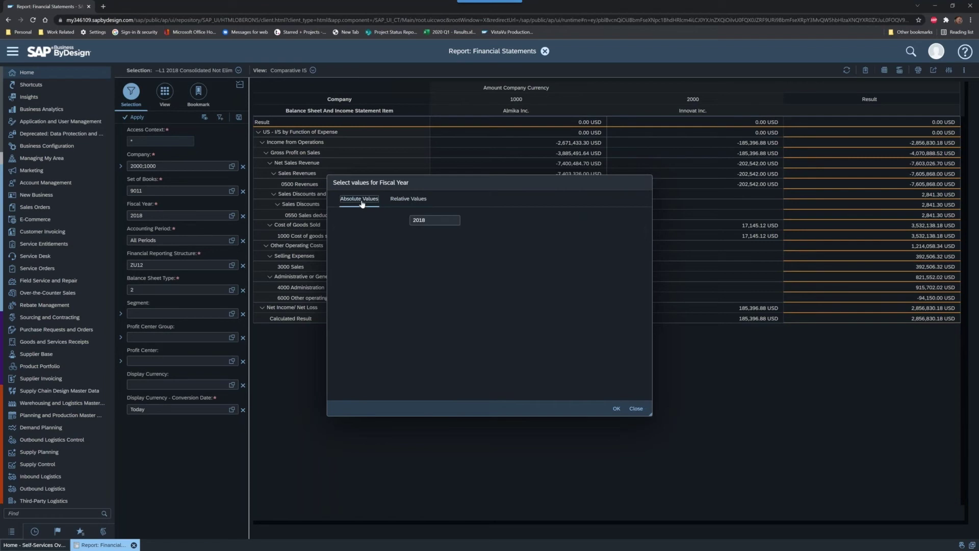
left_click(409, 199)
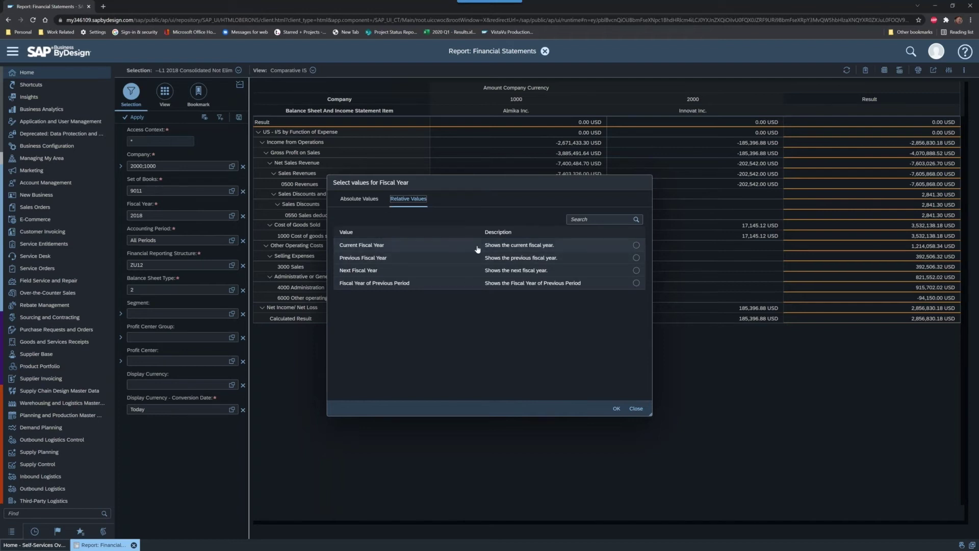
left_click(636, 409)
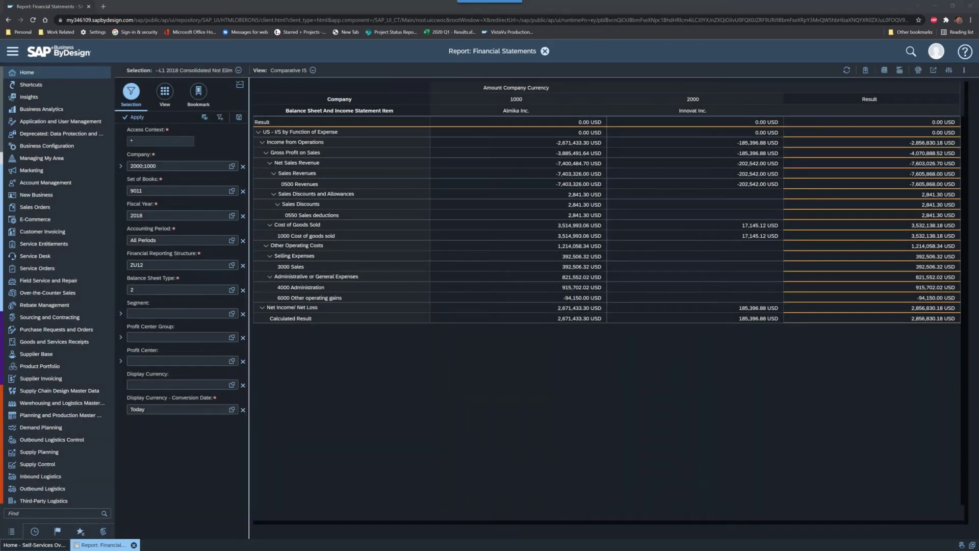
key("alt+Tab")
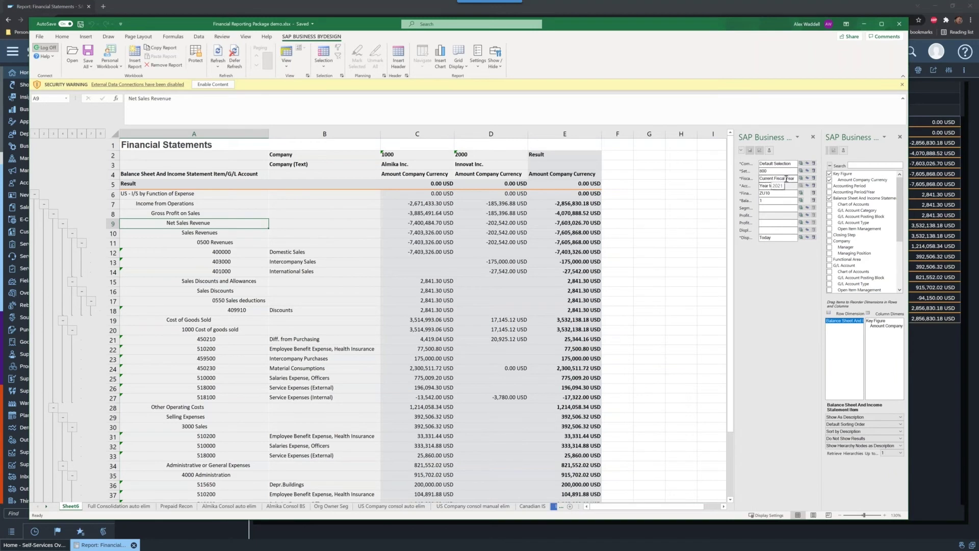
Step: Refresh Sheet6's report from SAP to pull current data, then close the variables pane
left_click(446, 236)
left_click(218, 55)
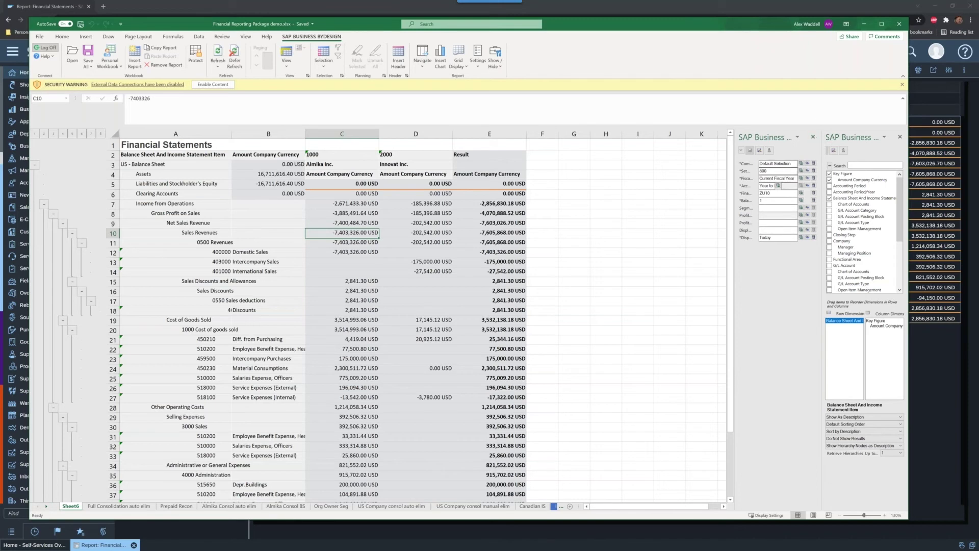
left_click(813, 138)
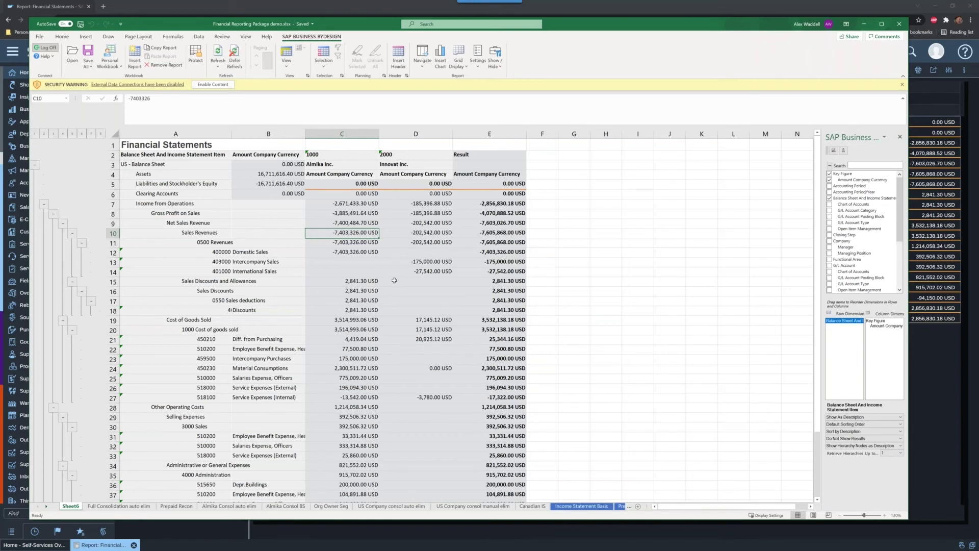
scroll(397, 280, "down", 9)
scroll(397, 280, "up", 9)
Step: Add Accounting Period to Column Dimensions so periods 1–11 become columns, then return to the row labels
left_click_drag(850, 186, 886, 337)
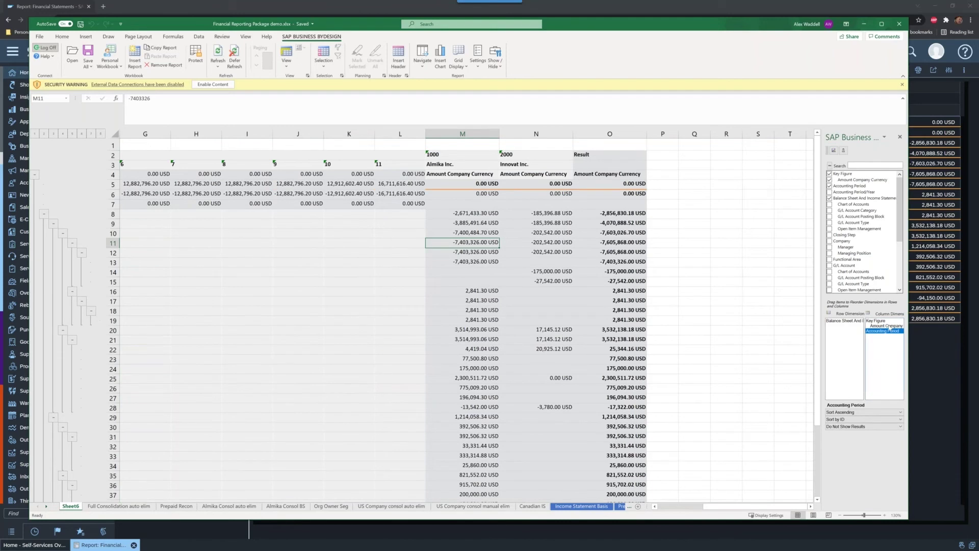
left_click(304, 195)
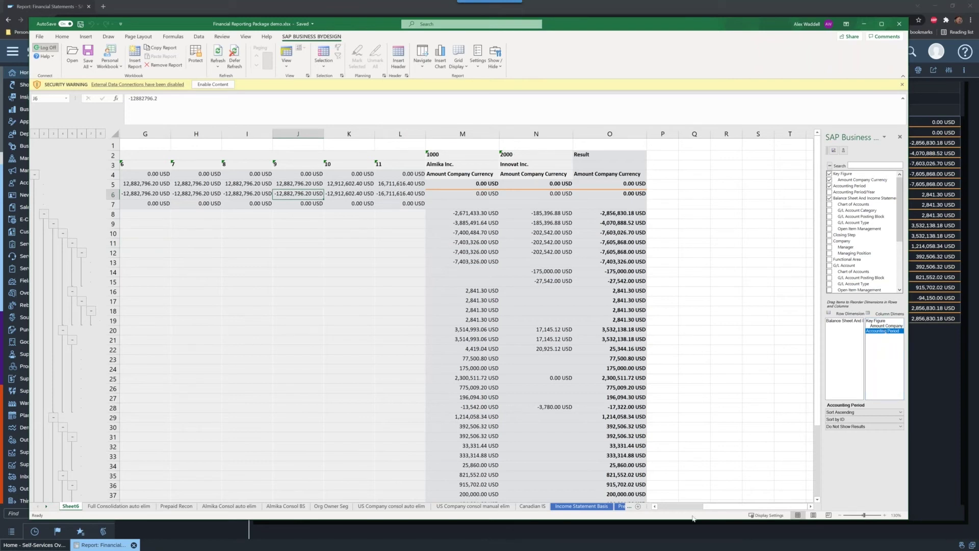
left_click(678, 511)
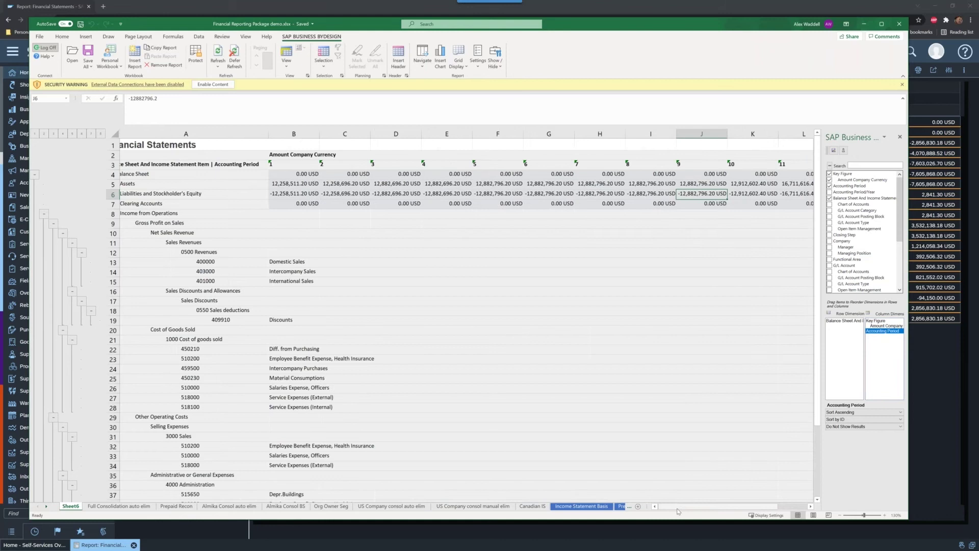
left_click(363, 261)
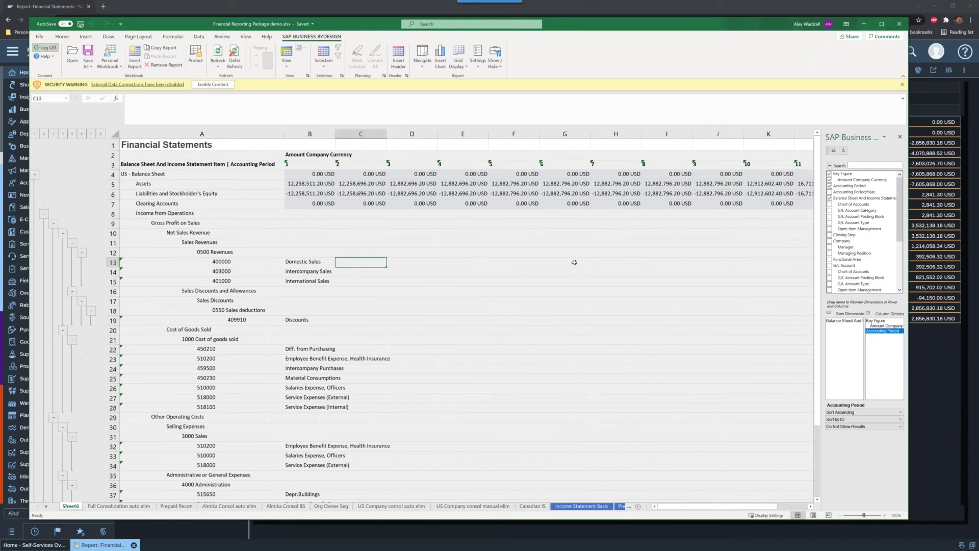
left_click(360, 185)
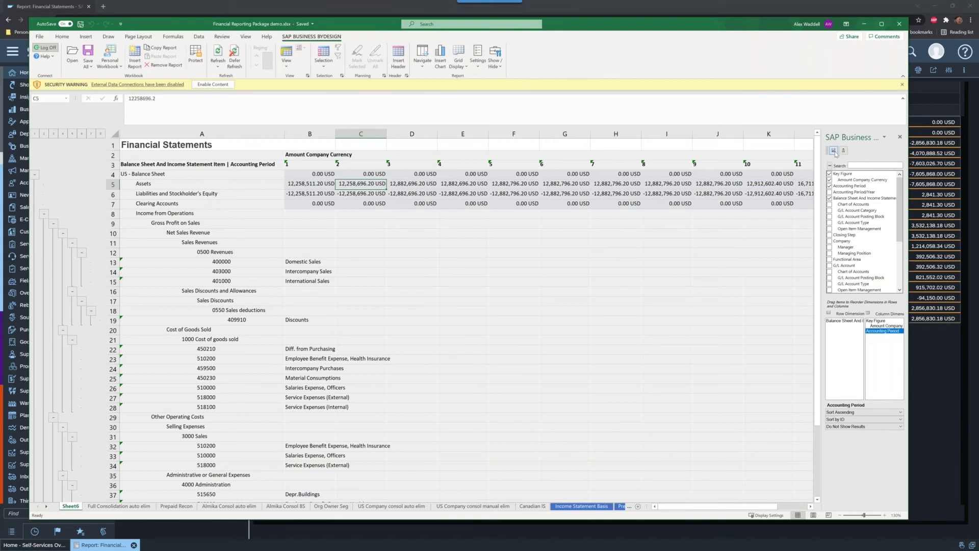
Step: Save the layout as the view 'Company Period Comparative' and slide Excel aside to reveal the browser
left_click(834, 150)
left_click(405, 254)
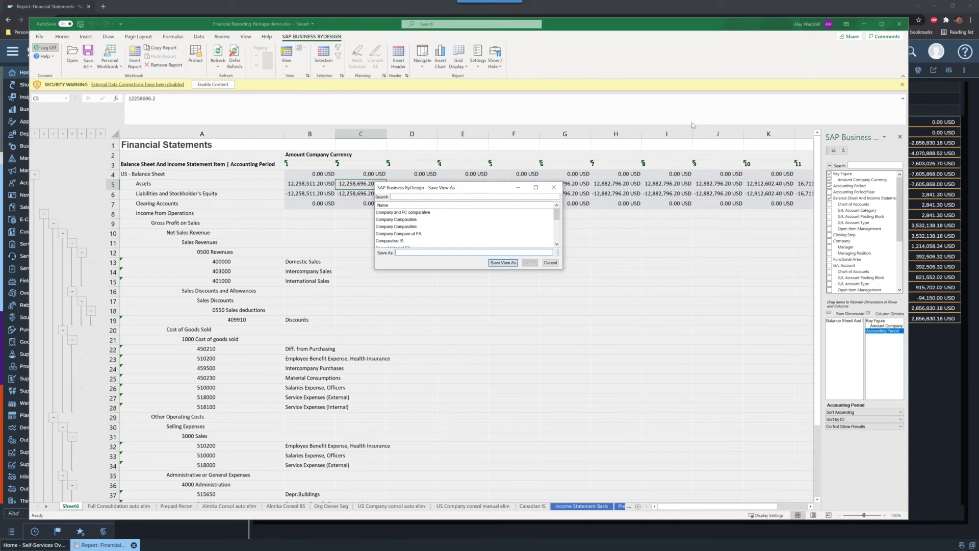
type("Company Period Comparative")
left_click(505, 264)
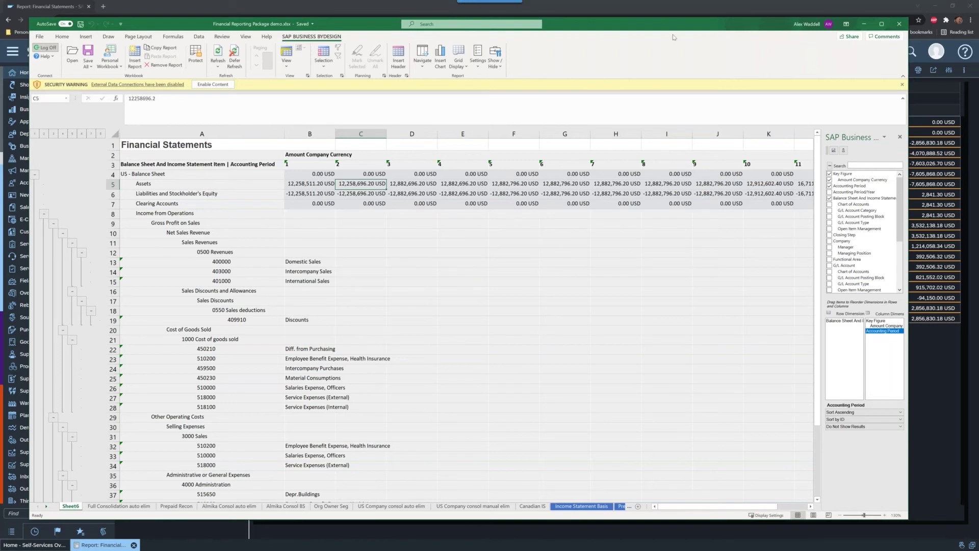
left_click_drag(638, 28, 0, 31)
left_click(233, 139)
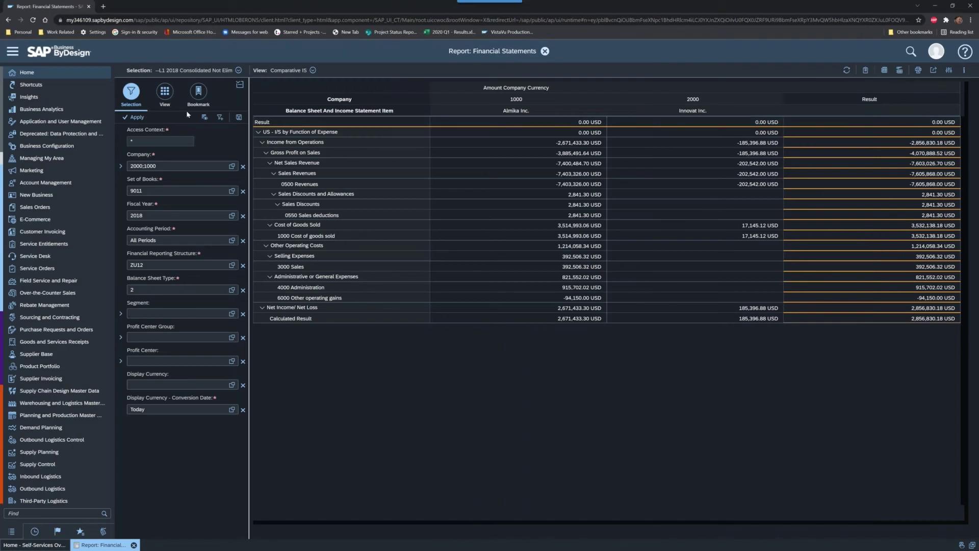
left_click(168, 91)
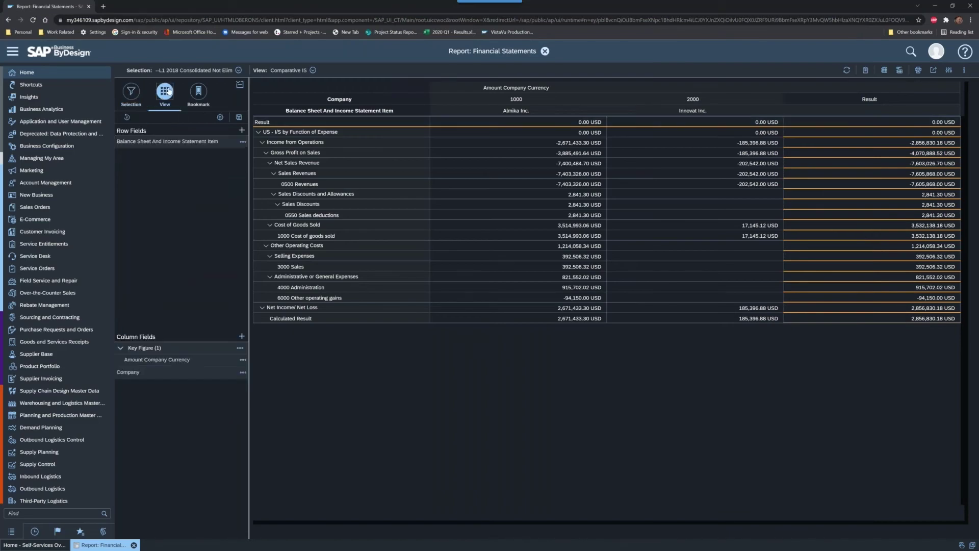
left_click(313, 70)
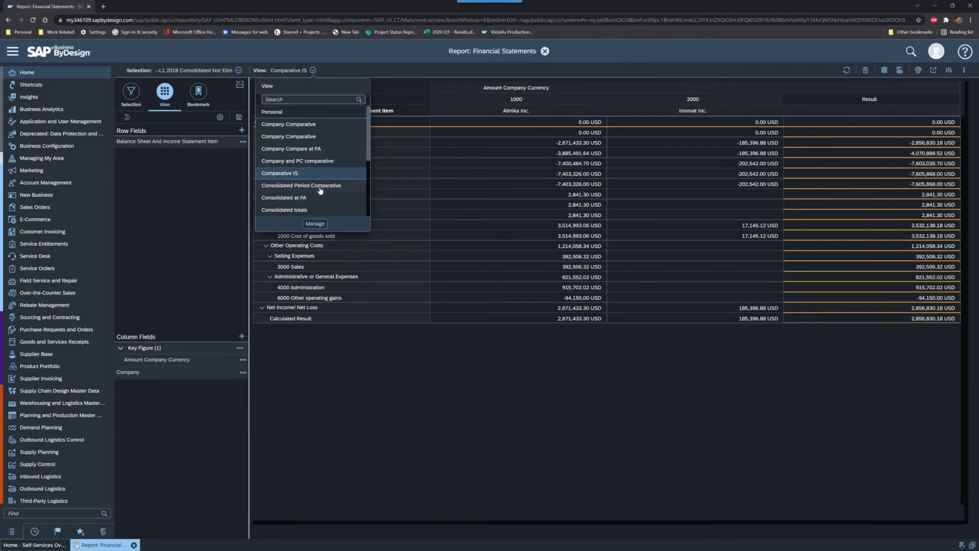
scroll(316, 192, "down", 3)
scroll(331, 167, "up", 1)
scroll(331, 166, "up", 2)
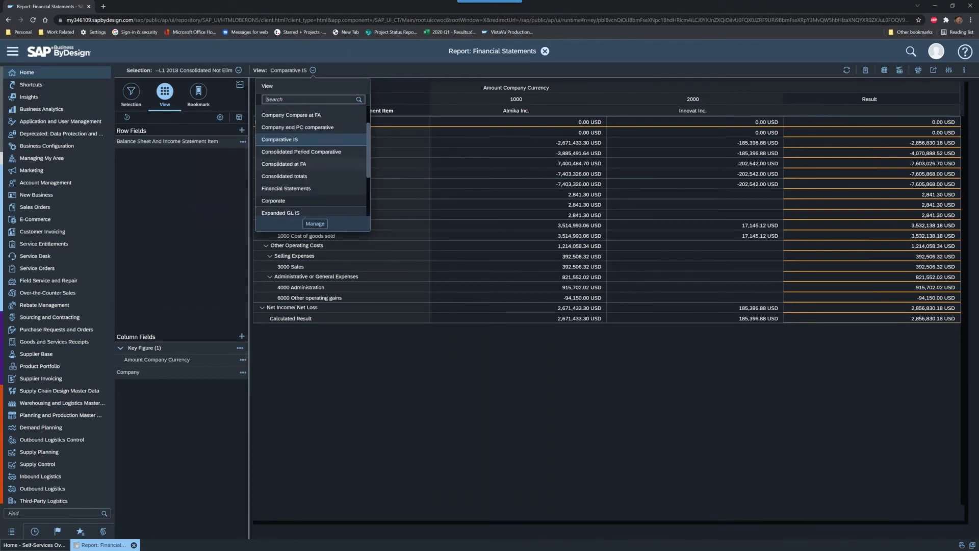
scroll(316, 152, "up", 2)
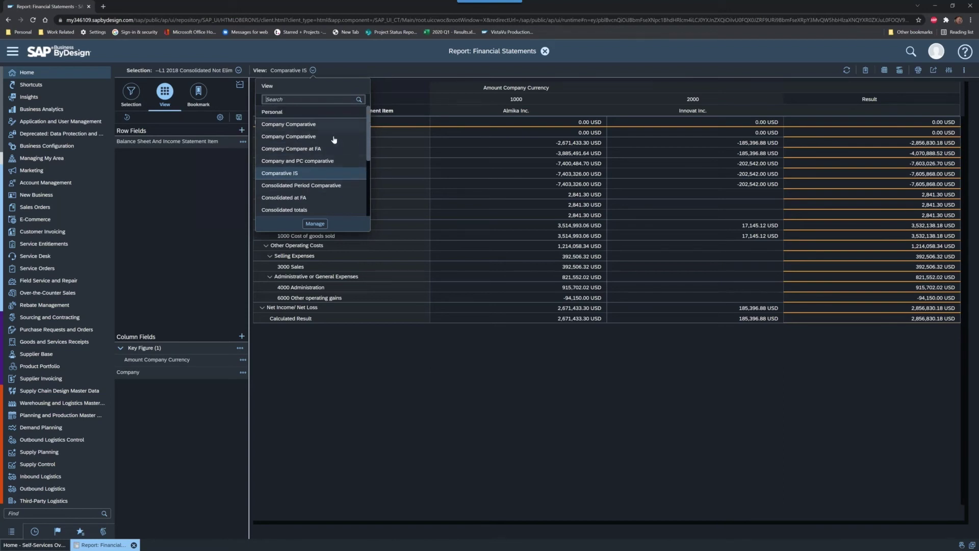
scroll(338, 188, "down", 2)
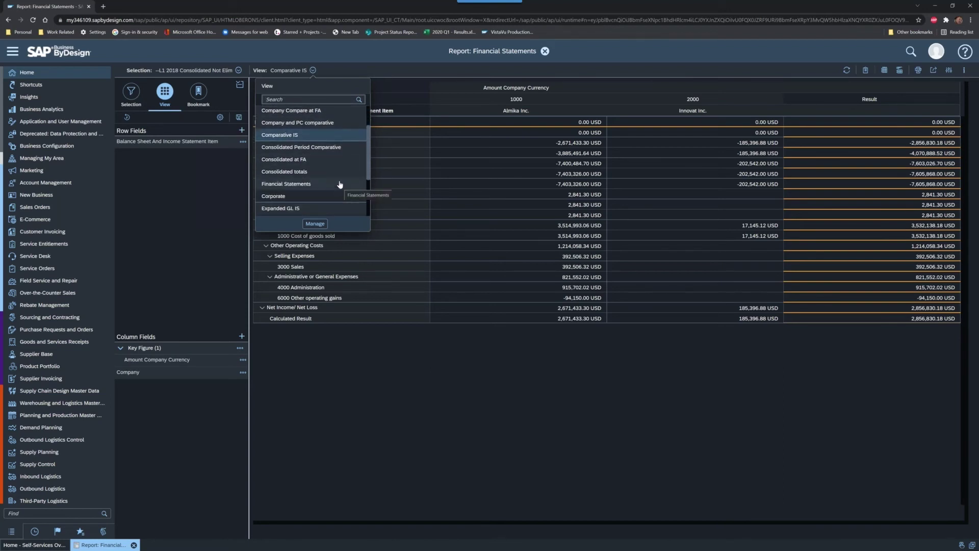
scroll(319, 153, "down", 4)
left_click(353, 67)
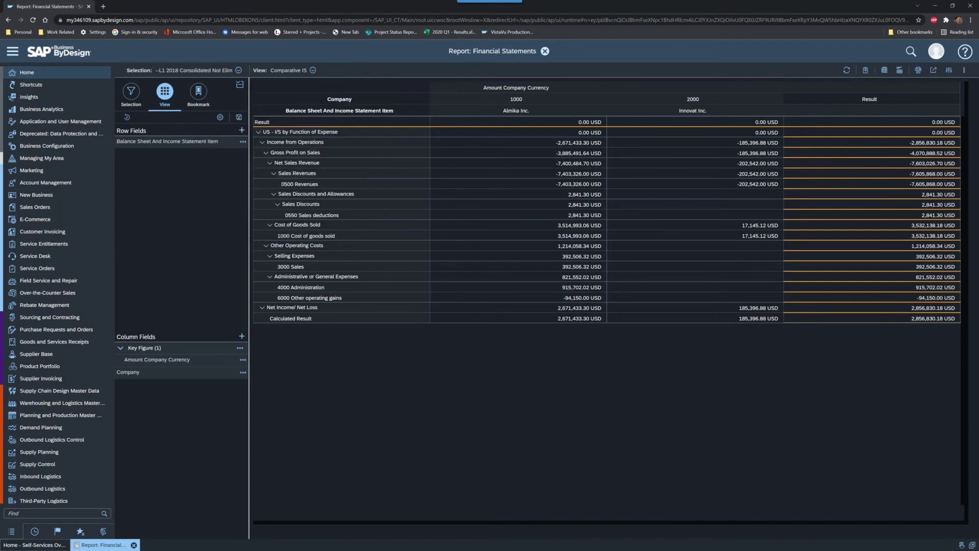
key("alt+Tab")
key("alt+Tab")
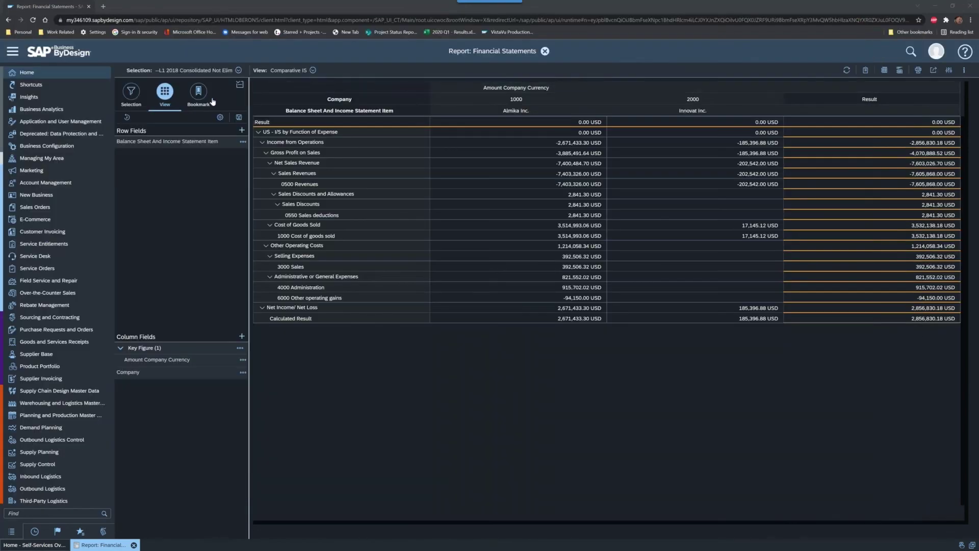
left_click(136, 92)
left_click(167, 97)
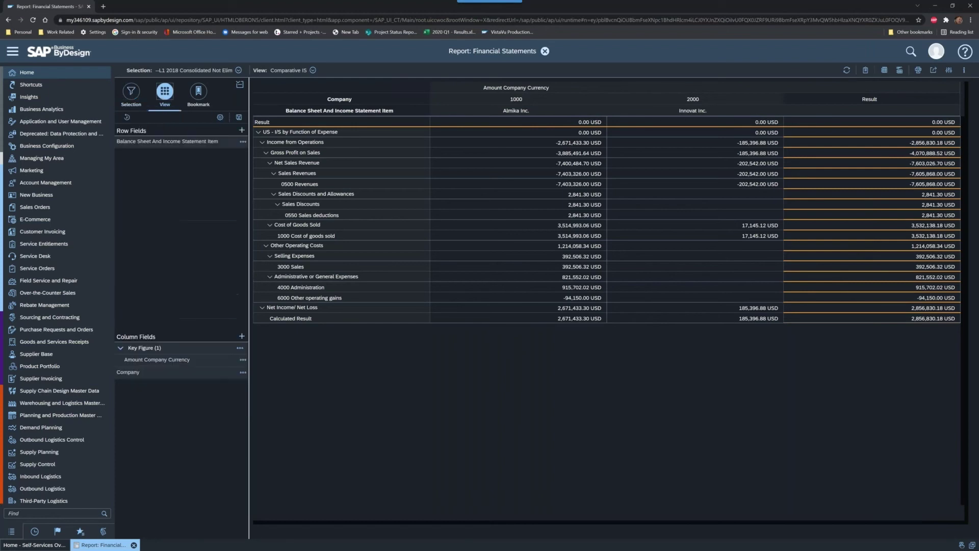
Step: Add Profit Center as a row field under the Comparative IS line items
left_click(241, 130)
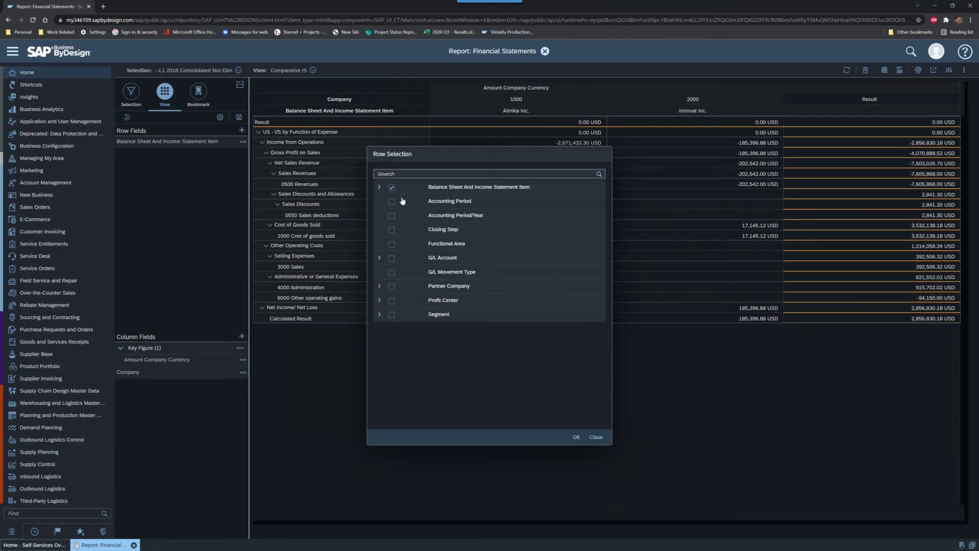
left_click(392, 301)
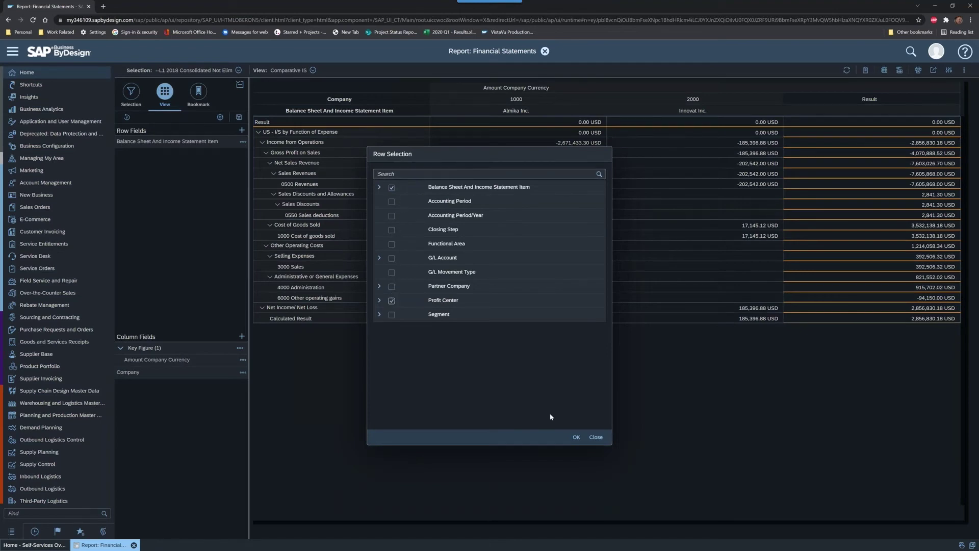
left_click(576, 438)
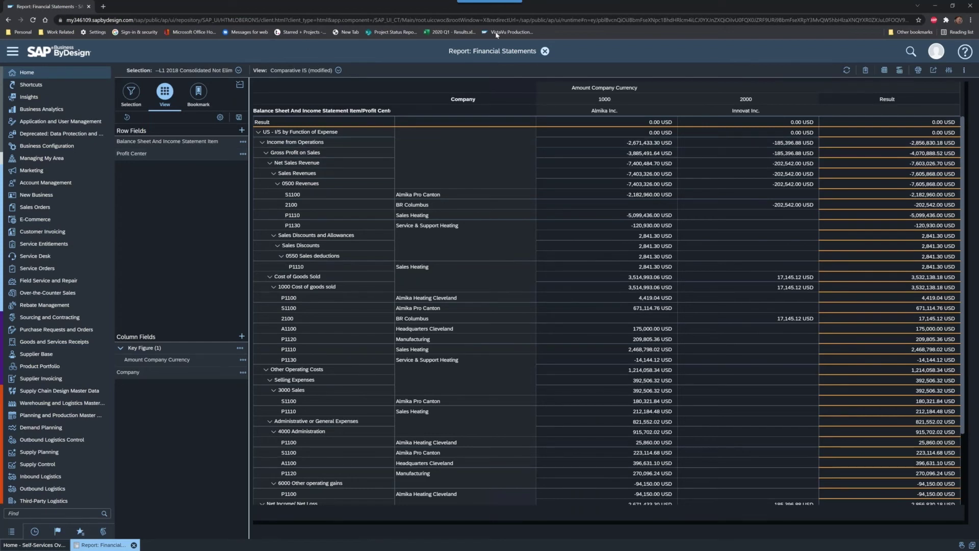
Step: Save As a new view, replacing the default New View name with 'Profit Center Summary'
left_click(238, 117)
left_click(253, 143)
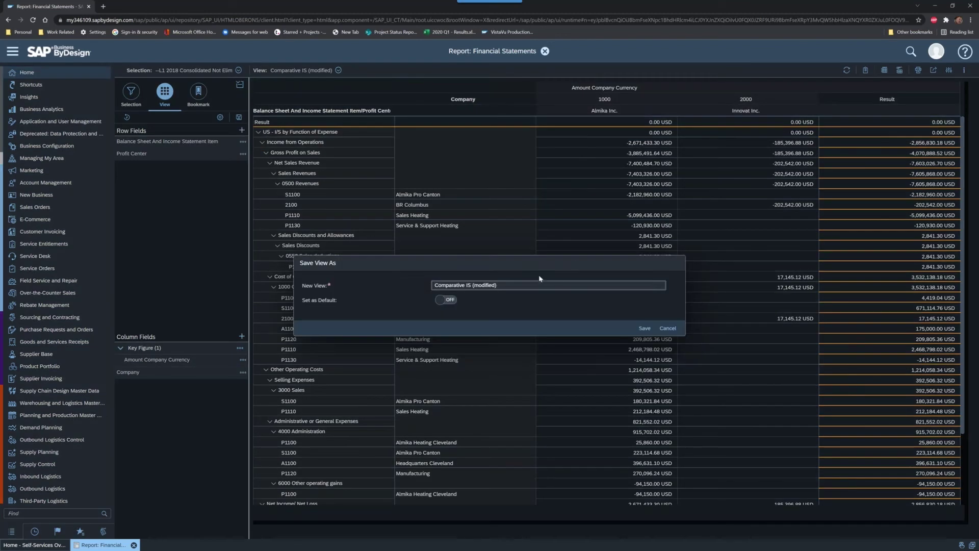
triple_click(516, 285)
type("Profit Center Summary")
left_click(645, 329)
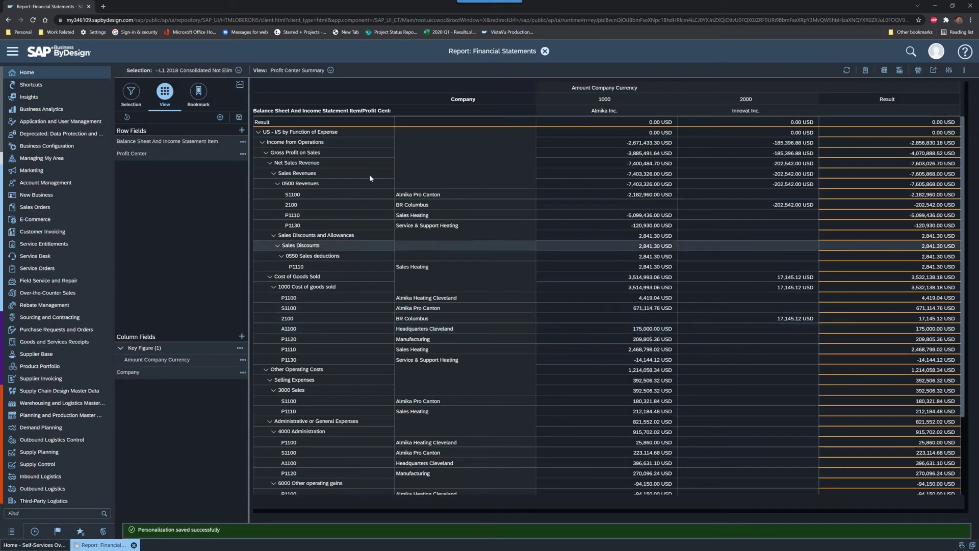
Step: Bring Excel back, enable and trust the workbook's data connections, and open the SAP ByDesign View list
left_click_drag(0, 66, 595, 16)
left_click(443, 223)
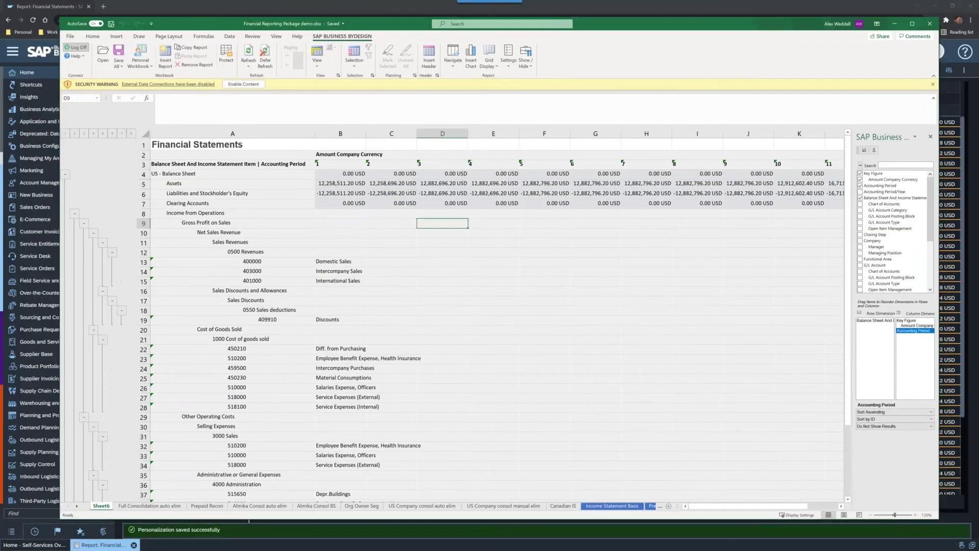
left_click(243, 84)
left_click(526, 294)
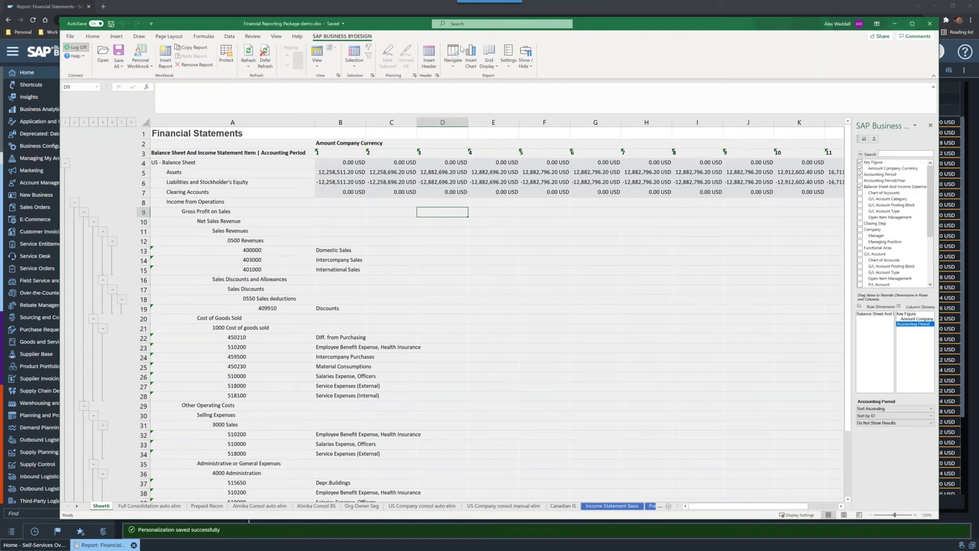
left_click(319, 69)
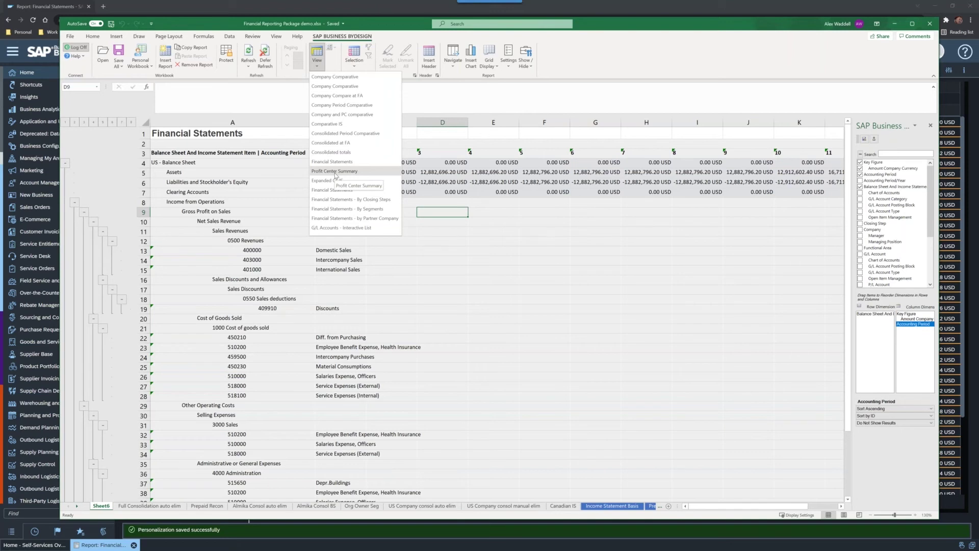
Step: Apply the Profit Center Summary view and scroll through the refreshed profit-center report
left_click(336, 172)
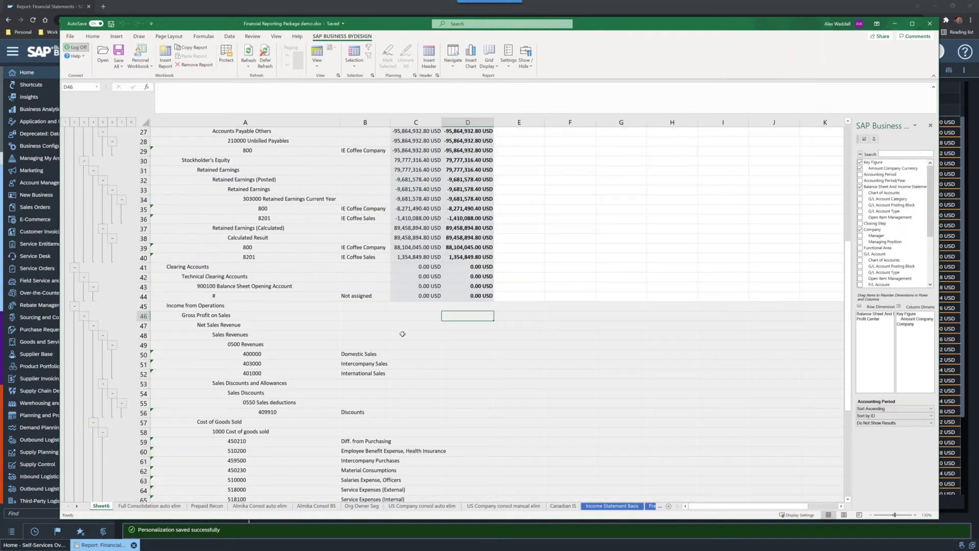
scroll(401, 335, "up", 7)
scroll(401, 335, "up", 2)
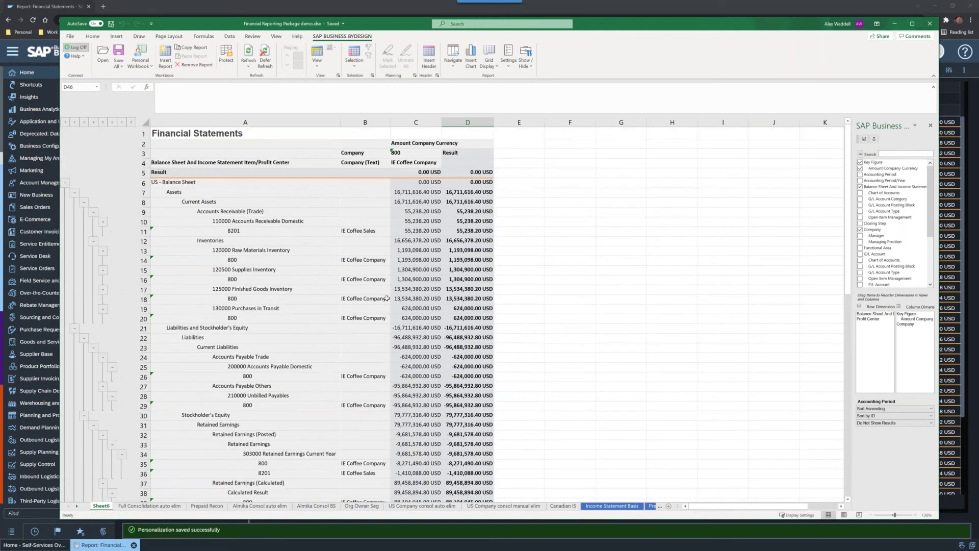
scroll(387, 298, "down", 9)
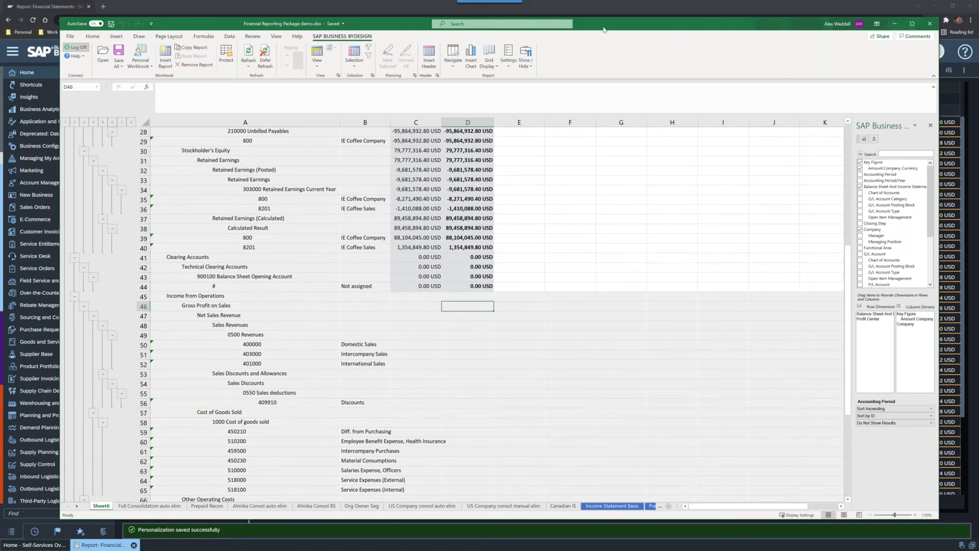
Step: Shift the workbook window aside to reveal the browser, then move it back
left_click_drag(603, 30, 601, 41)
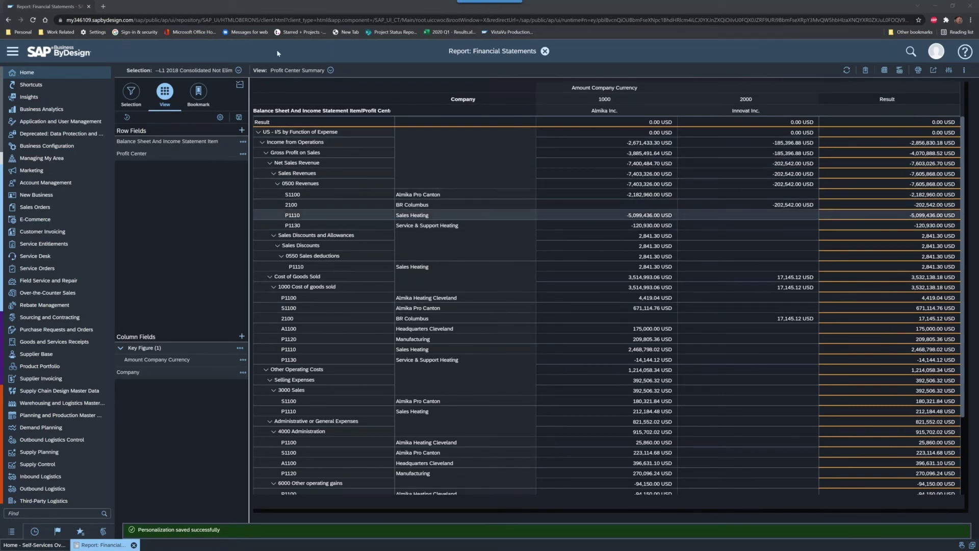
left_click_drag(1, 25, 545, 31)
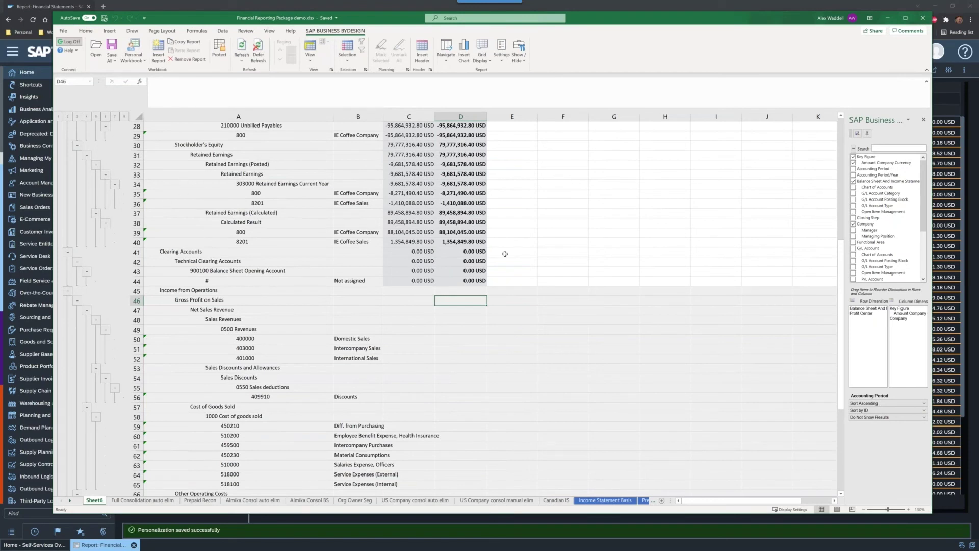
scroll(505, 254, "up", 9)
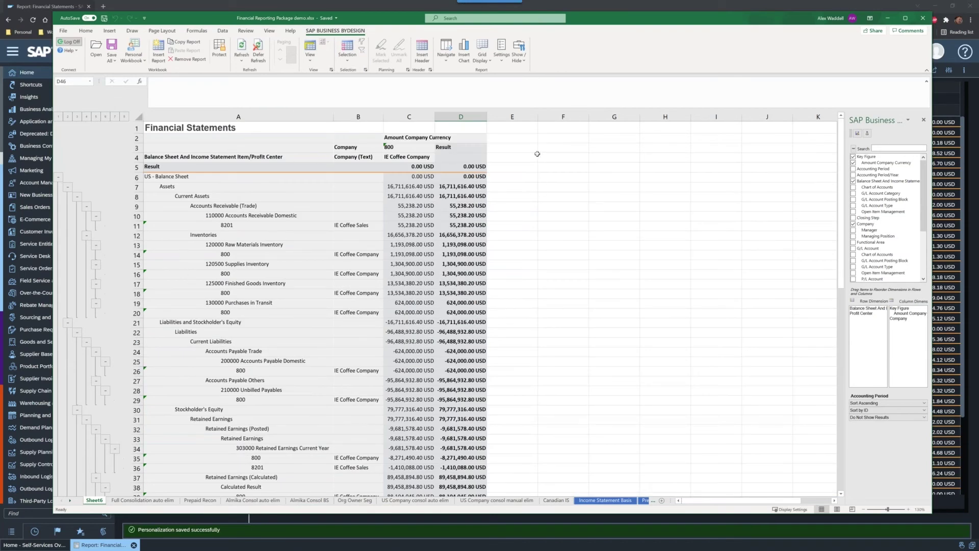
Step: Remove the report and its result data from Sheet6, dismissing the cell-clearing error
left_click(265, 235)
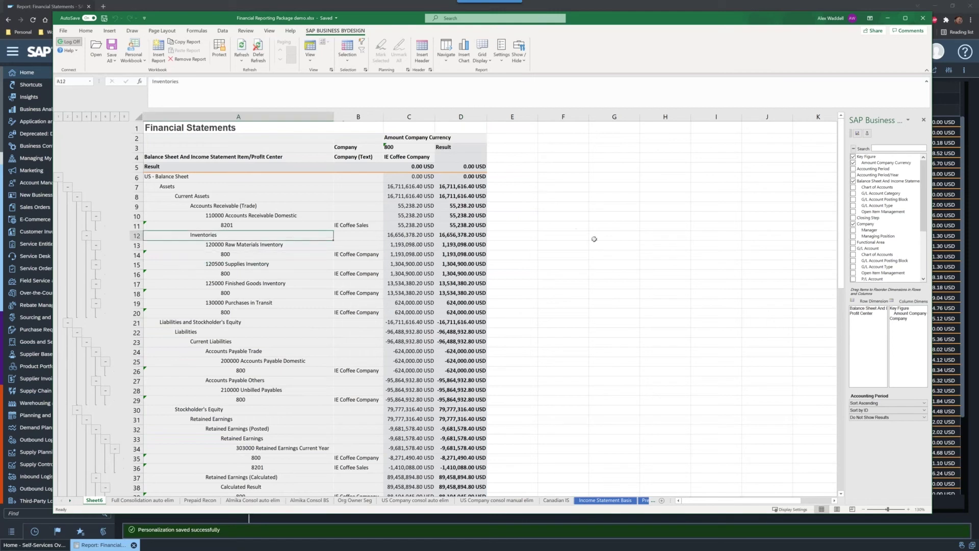
left_click(185, 60)
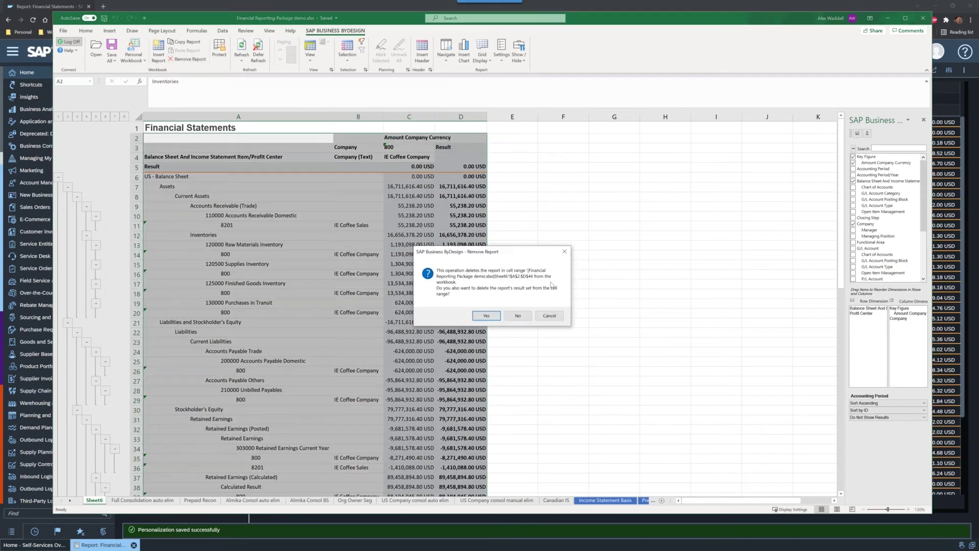
left_click(486, 316)
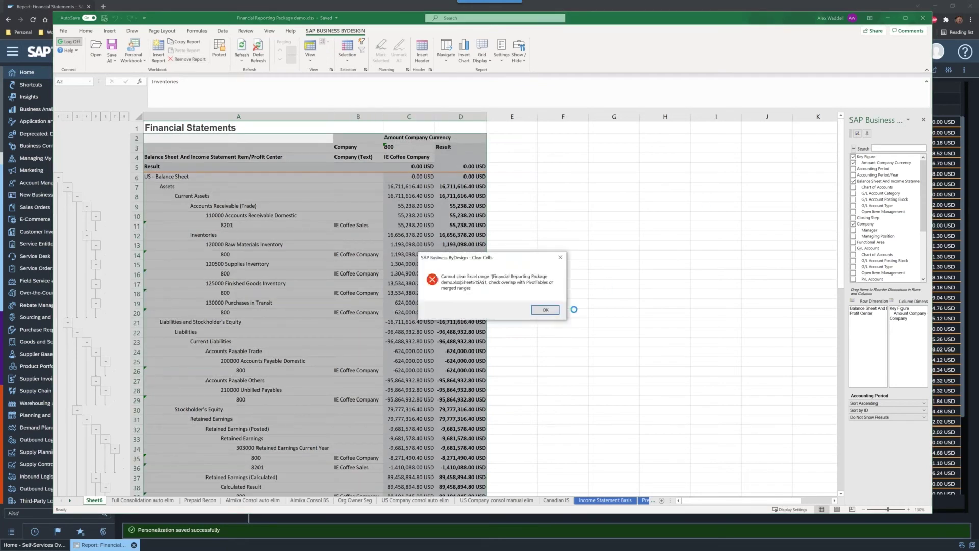
left_click(546, 310)
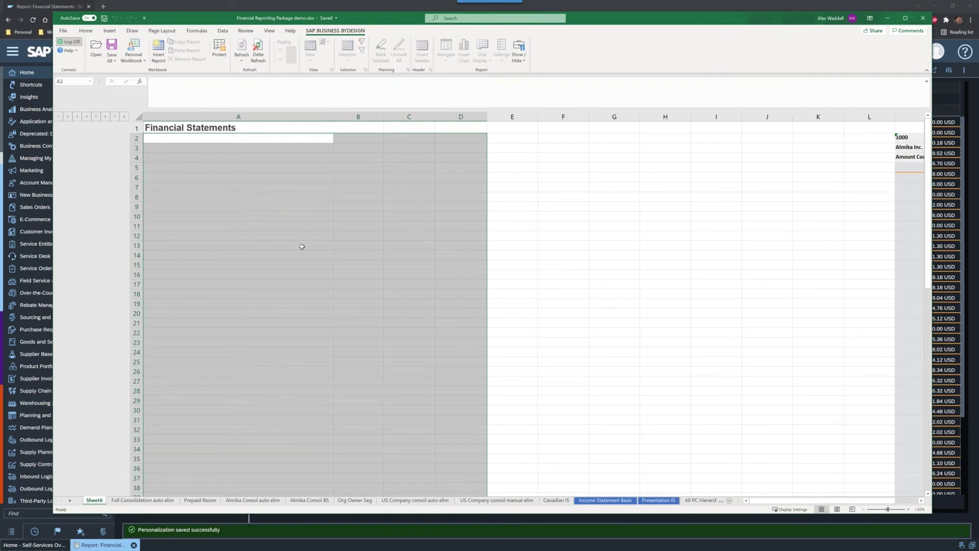
left_click(302, 246)
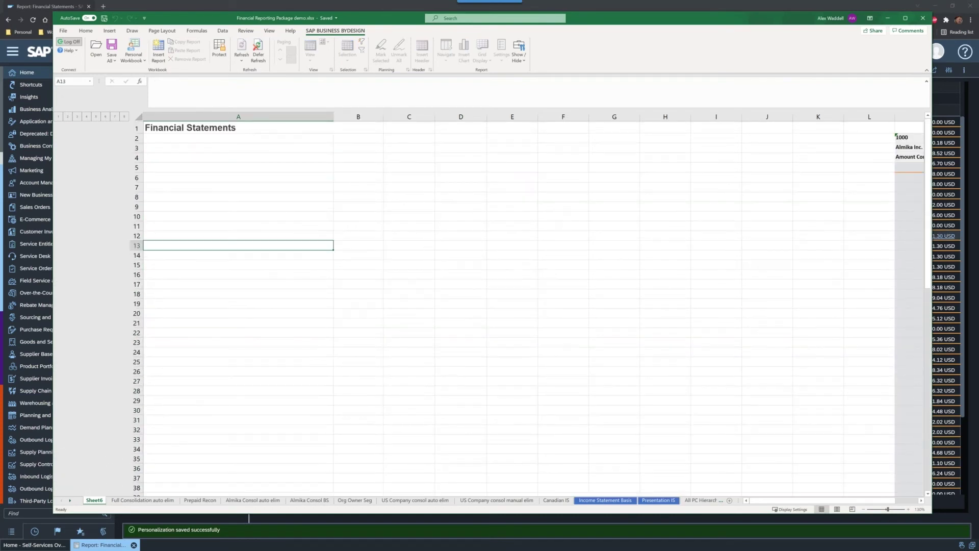
scroll(495, 332, "down", 3)
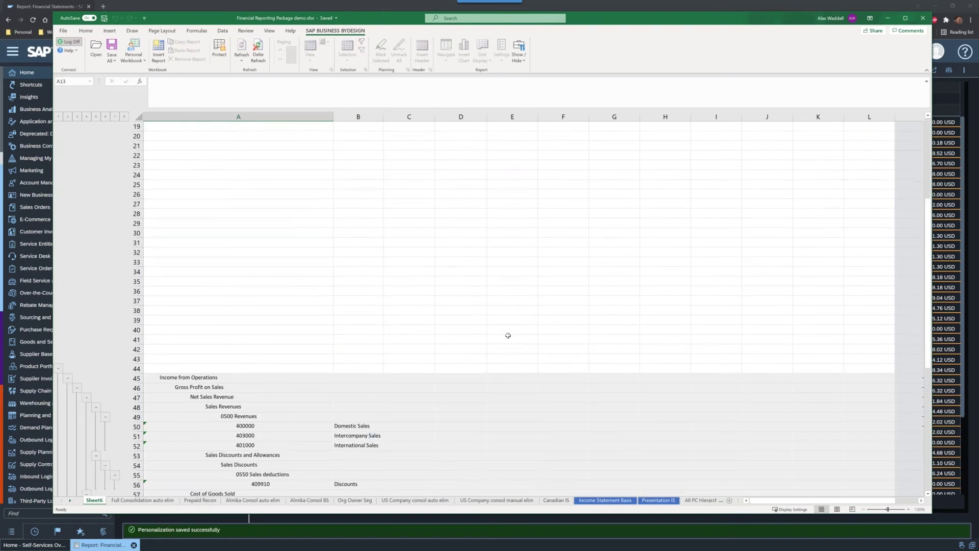
scroll(505, 336, "up", 3)
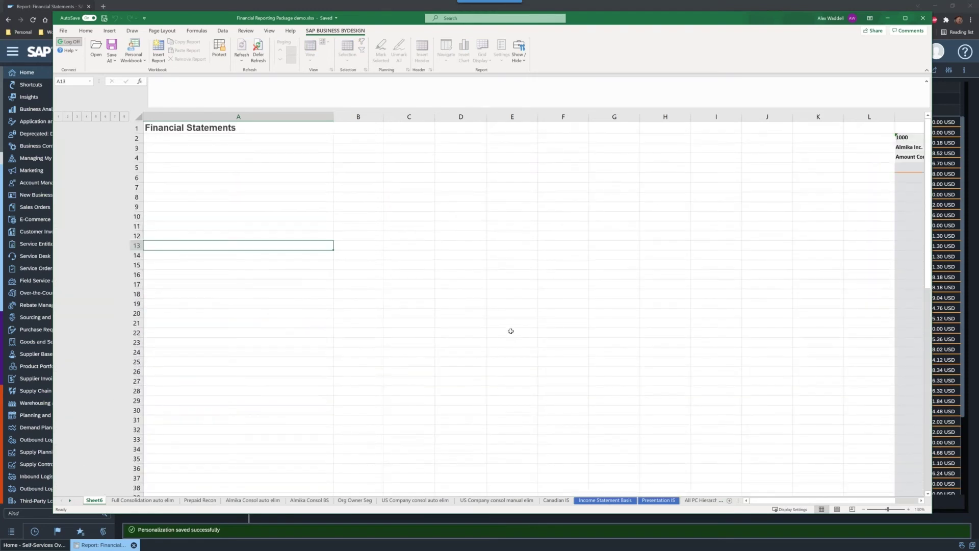
Step: Permanently delete Sheet6 and add a new blank sheet
right_click(90, 501)
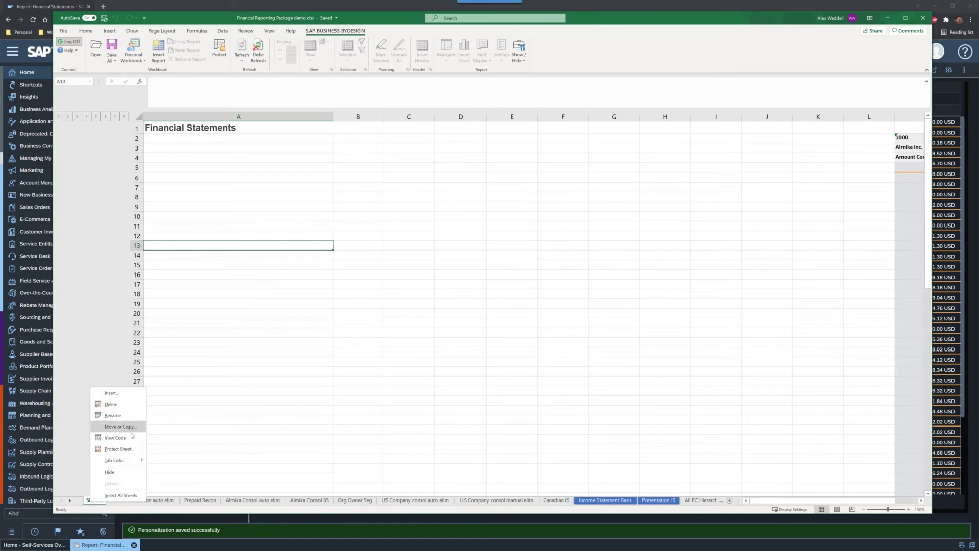
key("Return")
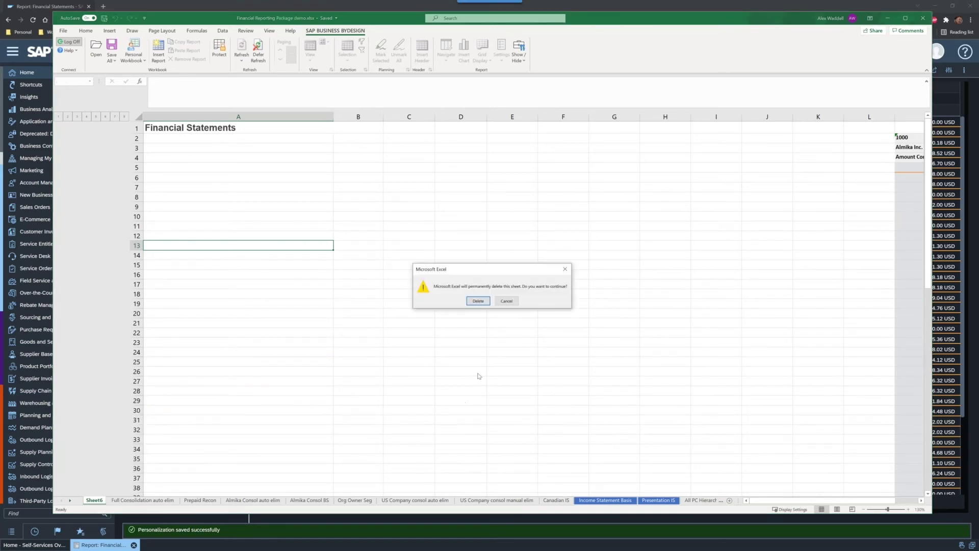
left_click(484, 301)
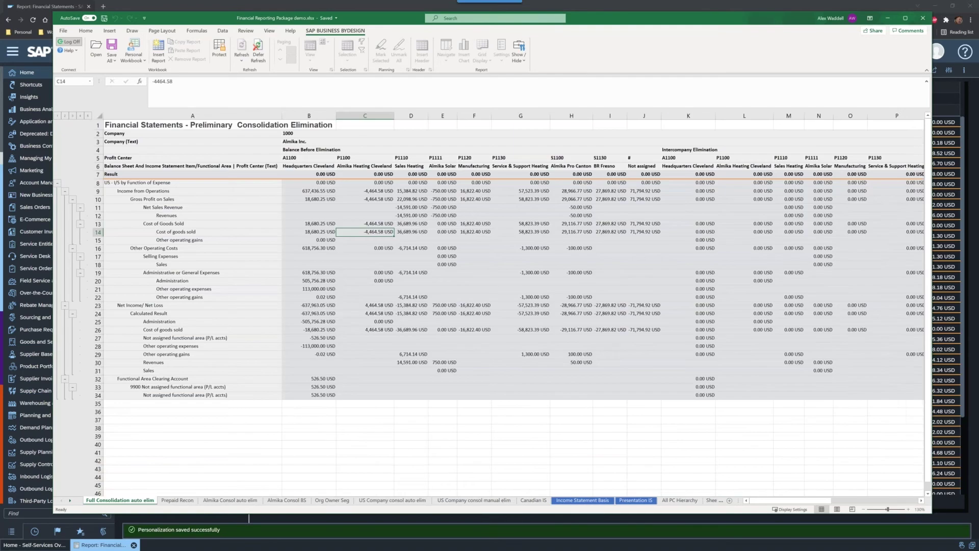
left_click(661, 502)
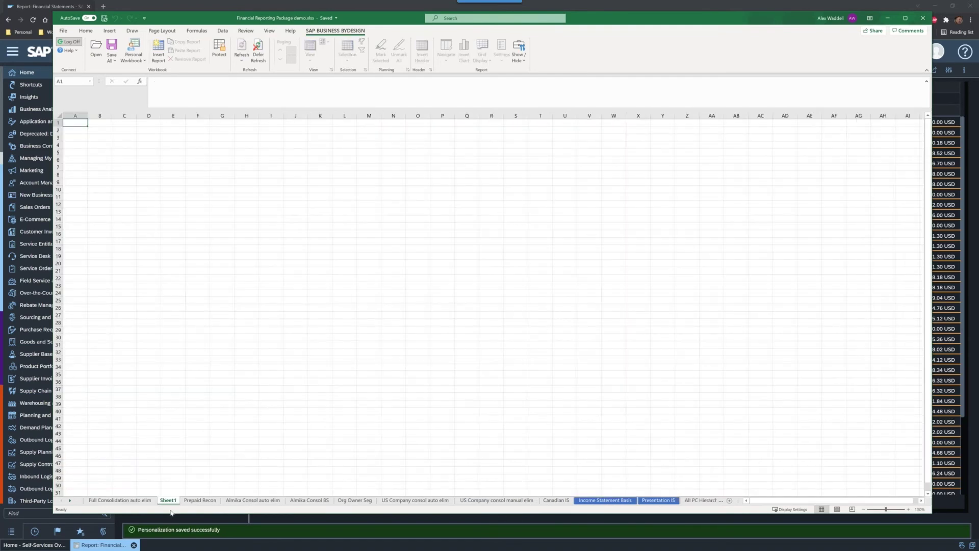
Step: Move Sheet1 to the front and insert the 'trial'-searched Trial Balance (Managing My Area) report
left_click_drag(155, 504, 102, 503)
left_click(158, 51)
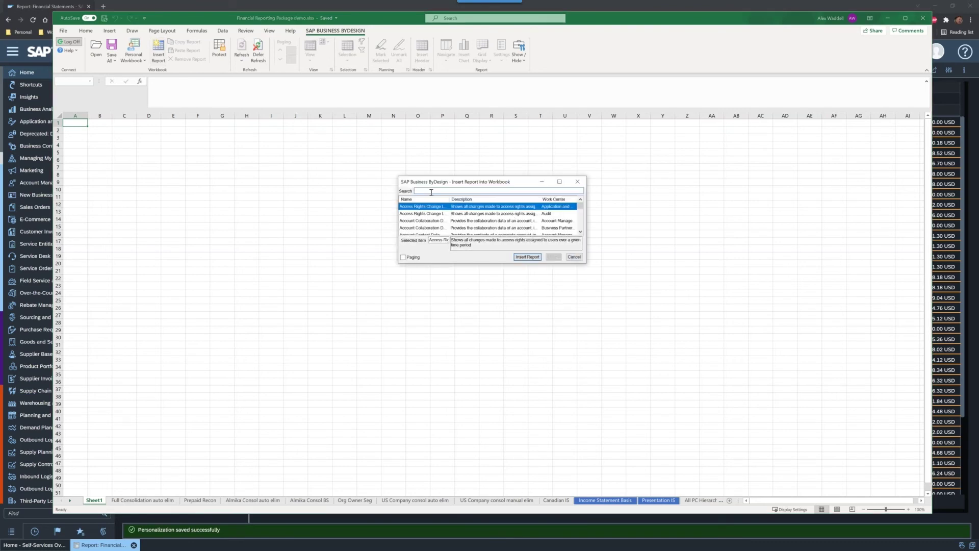
left_click(431, 191)
type("trial")
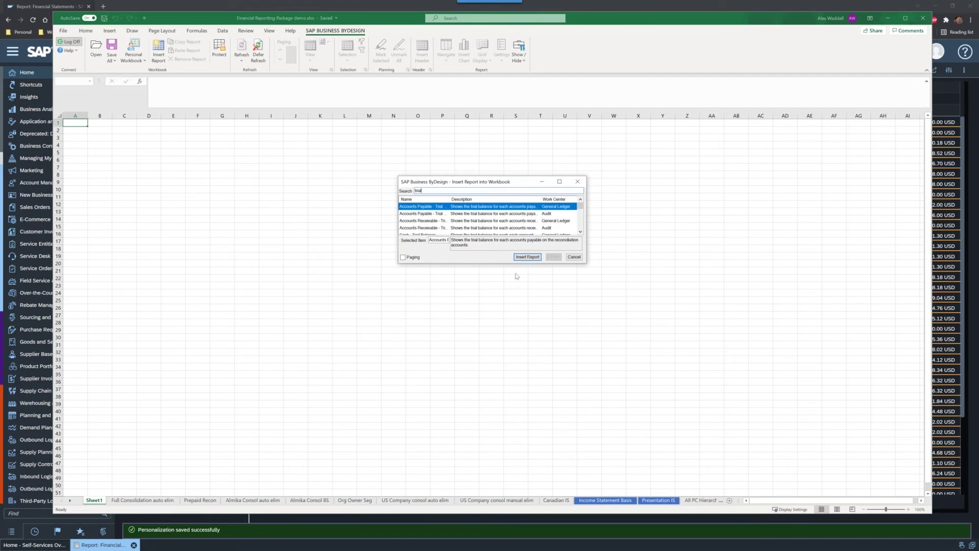
left_click_drag(586, 263, 726, 383)
left_click(422, 279)
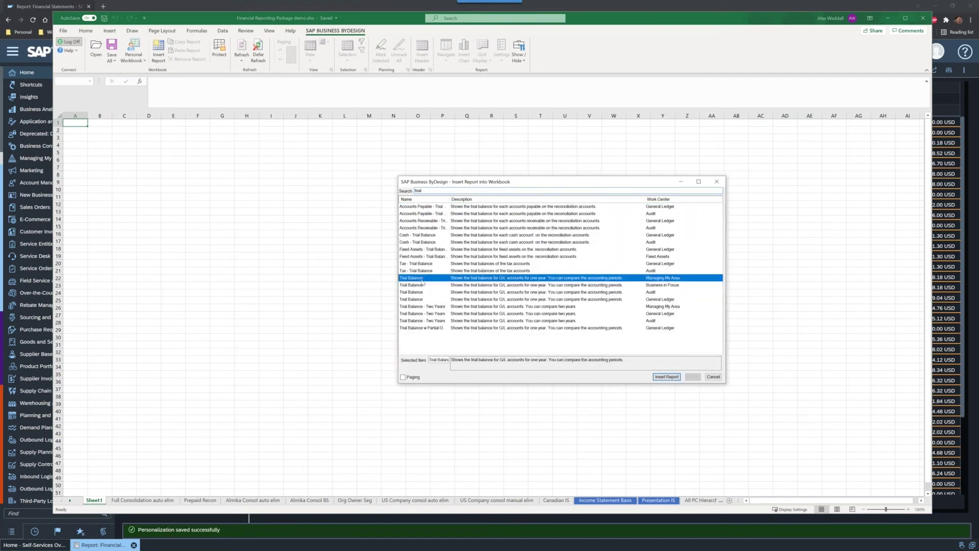
double_click(422, 280)
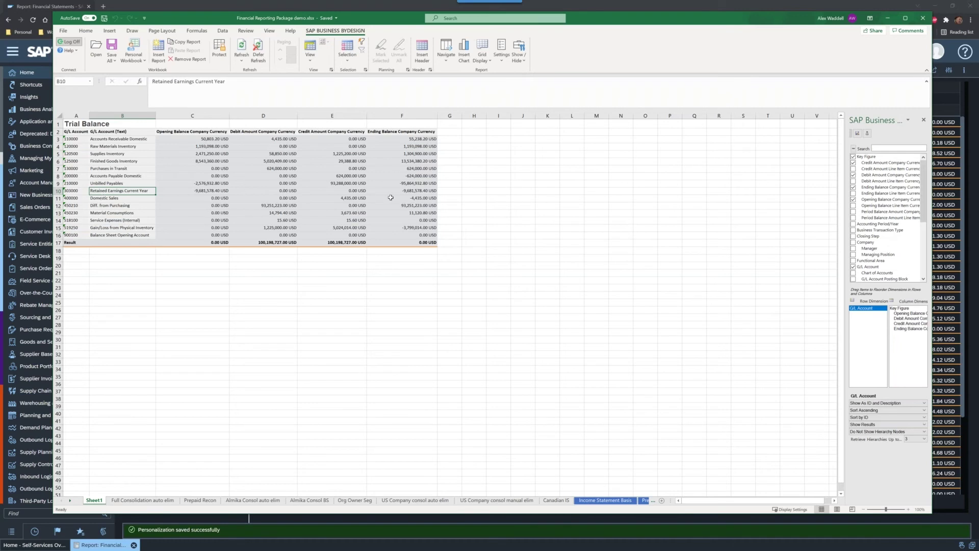
Step: Create a copy of the Sheet1 trial balance sheet and inspect the opening balance in C7
right_click(95, 501)
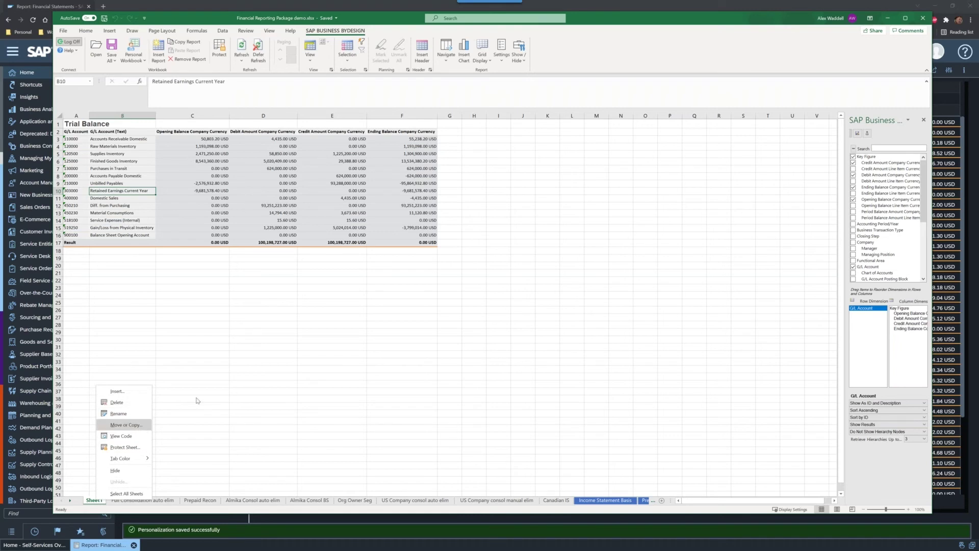
left_click(125, 425)
left_click(81, 475)
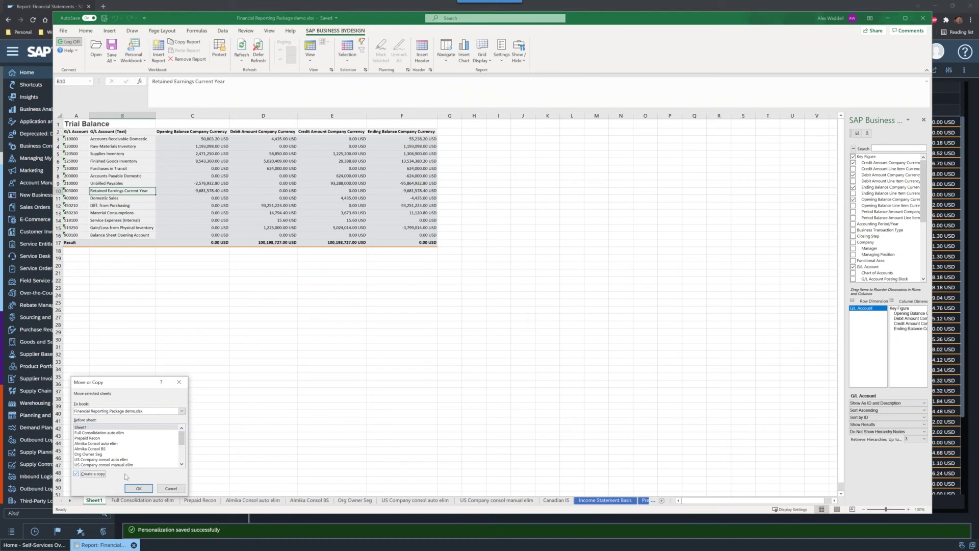
left_click(145, 488)
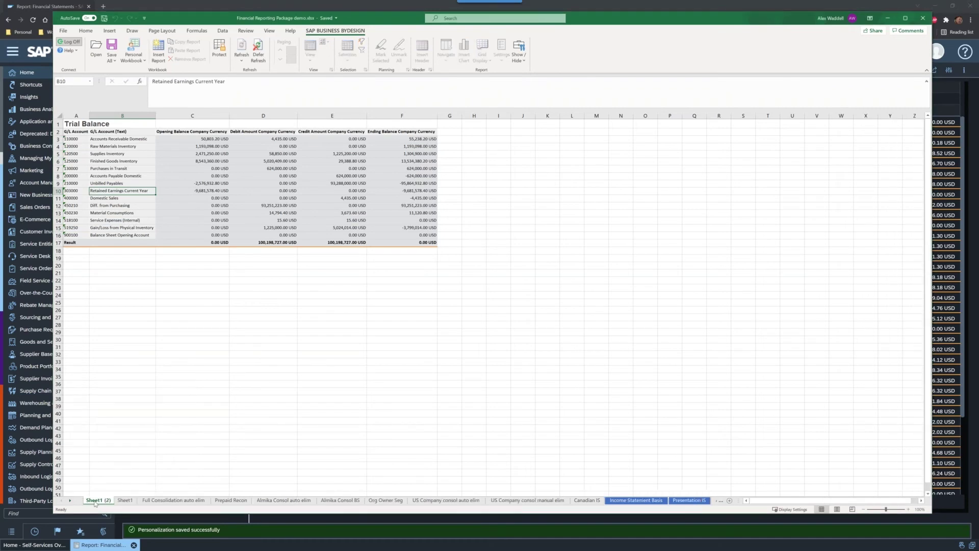
left_click(227, 168)
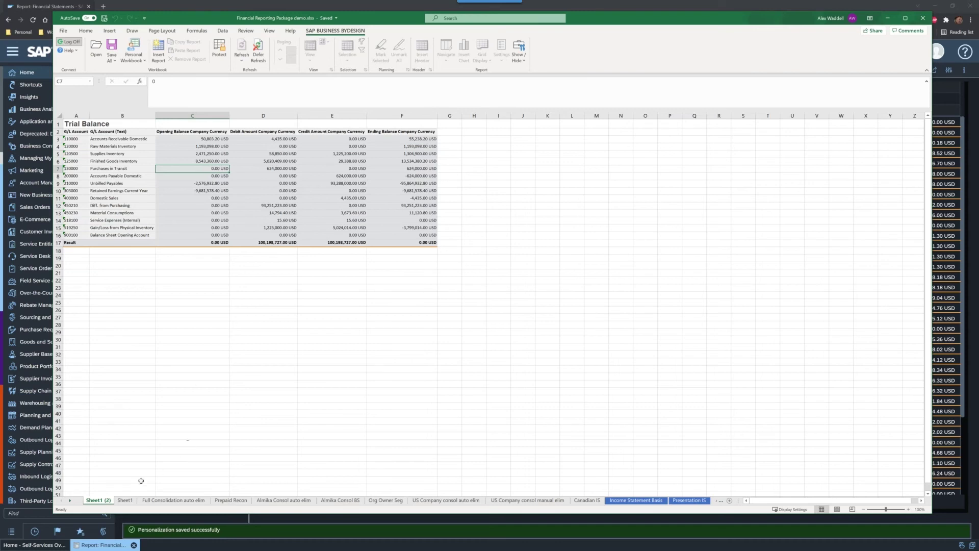
Step: Permanently delete the duplicate Sheet1 (2) sheet
right_click(92, 503)
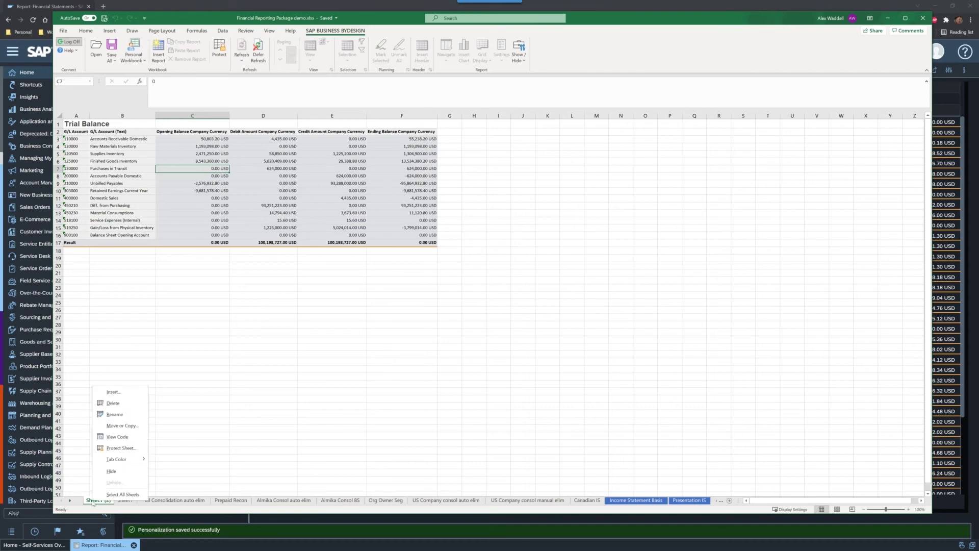
left_click(130, 405)
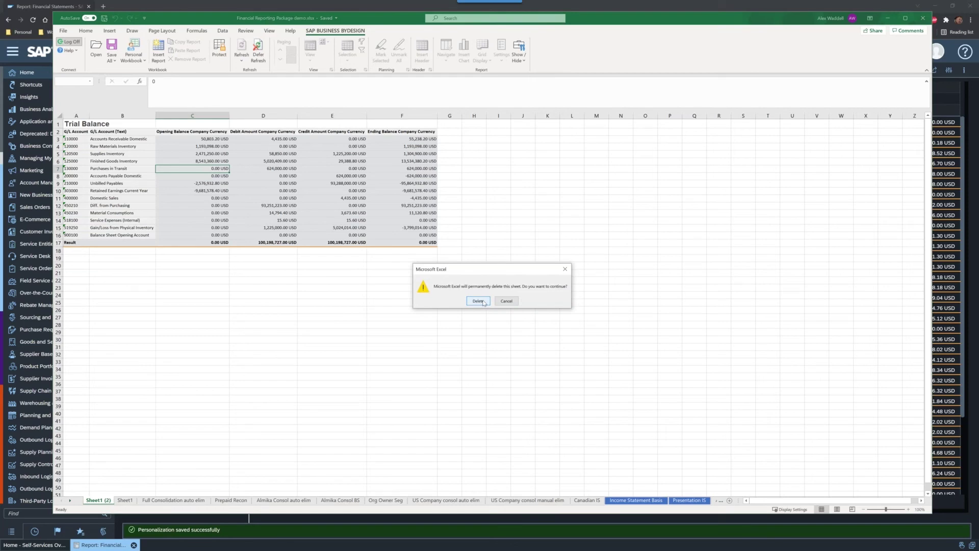
left_click(478, 301)
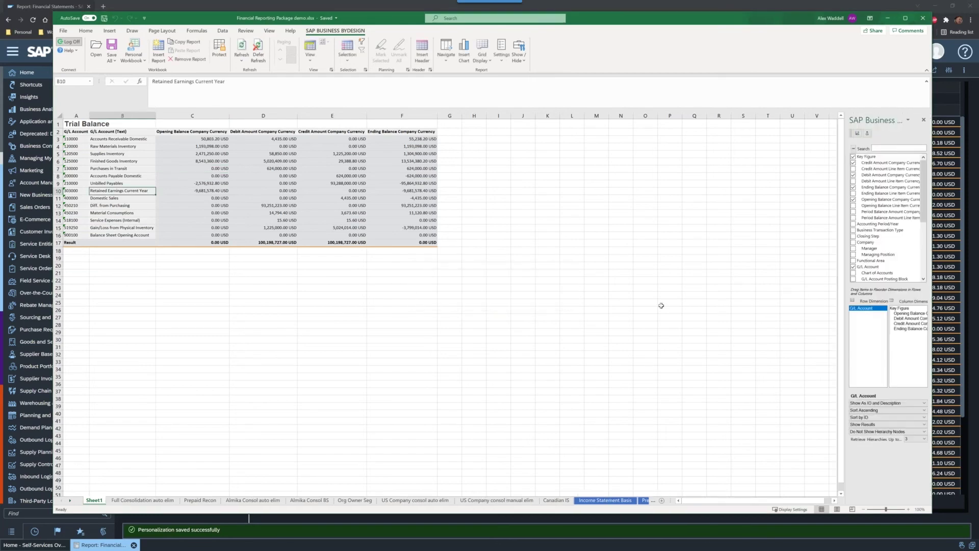
Step: Add a new blank sheet and name the trial balance sheet 'Trial Balance Summary'
left_click(661, 503)
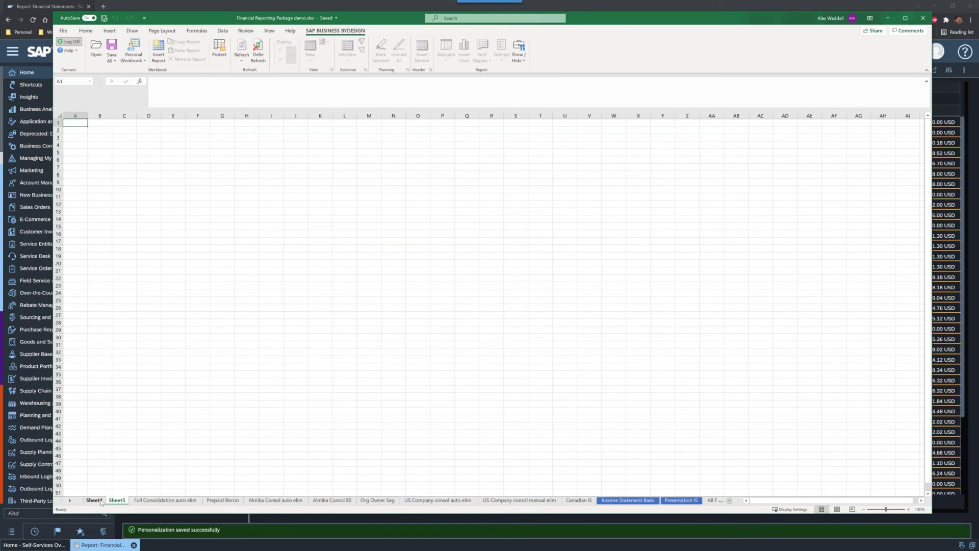
left_click(101, 502)
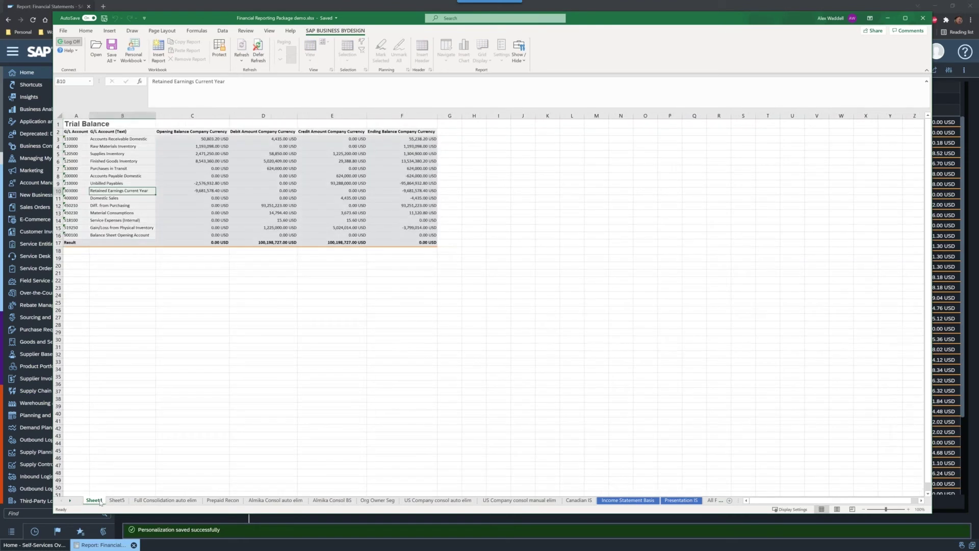
left_click(168, 413)
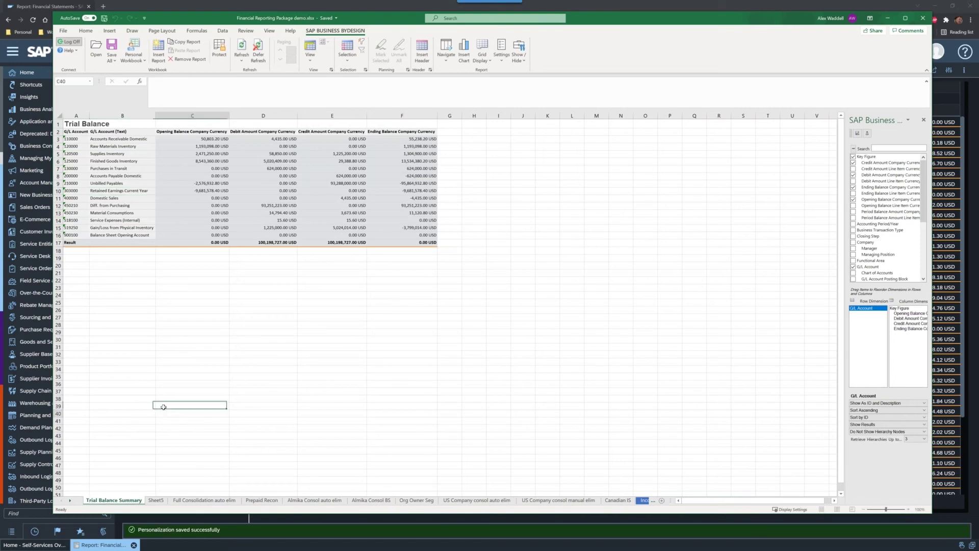
Step: Rename the new Sheet5 to 'Trial Balance by Period'
left_click(156, 500)
double_click(156, 501)
type("Trial Balance by Period")
key("Return")
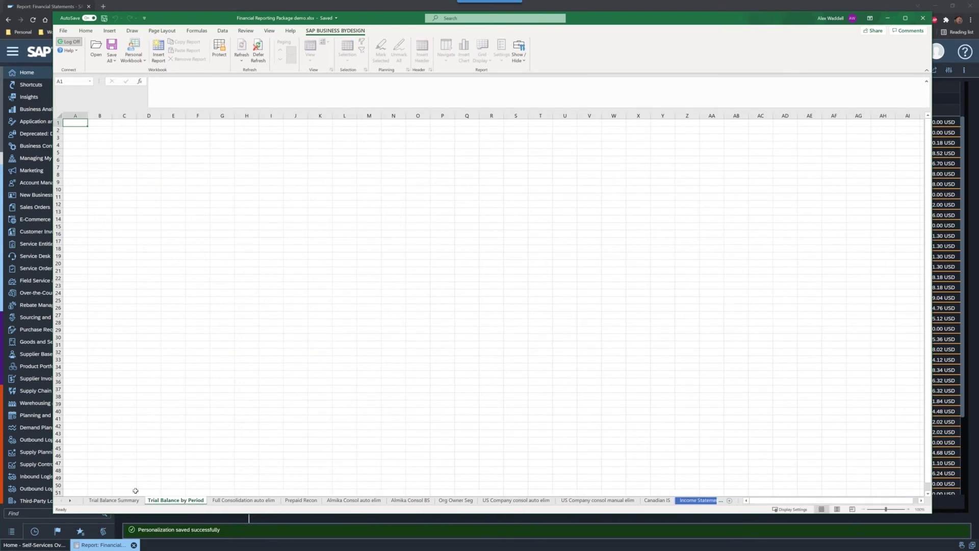
left_click(127, 501)
Step: Copy the trial balance report from Trial Balance Summary and paste it onto Trial Balance by Period
left_click(220, 184)
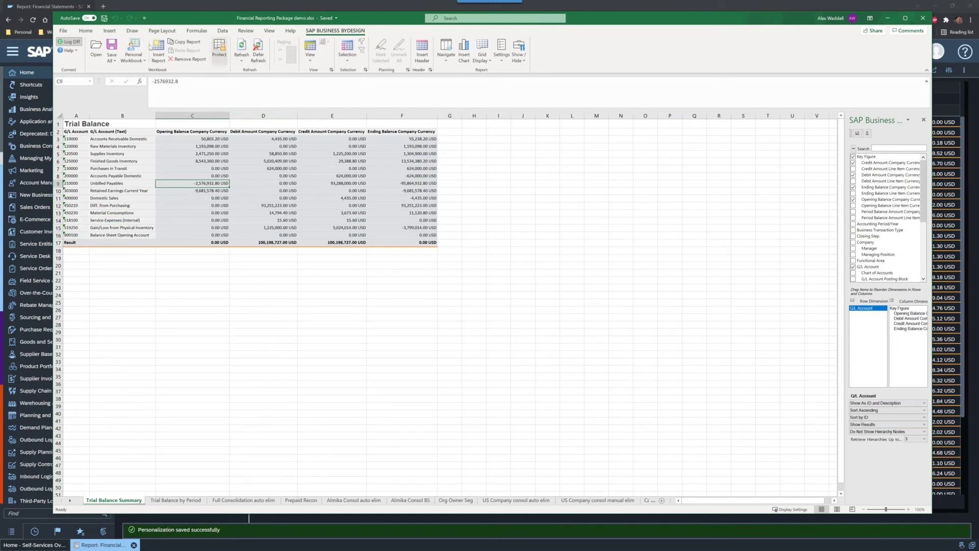
left_click(188, 44)
left_click(178, 503)
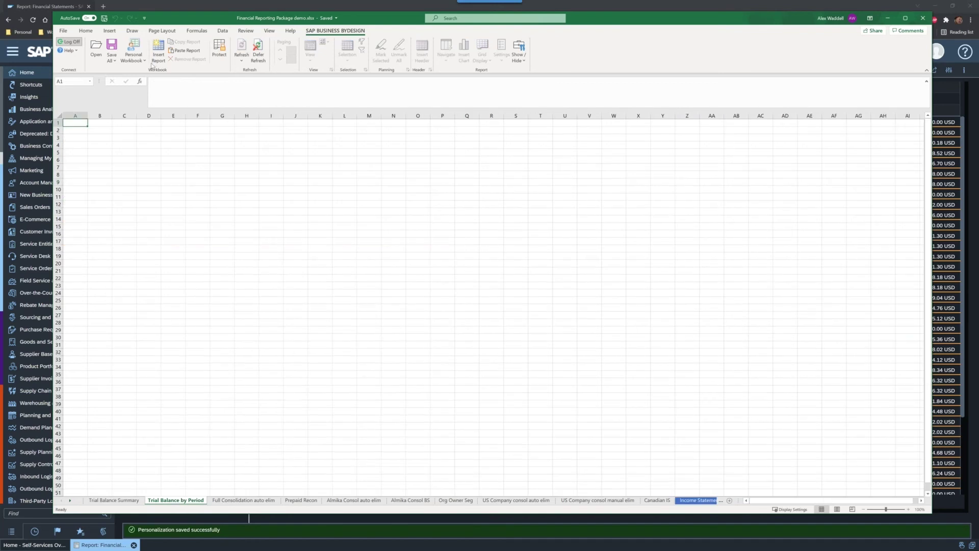
left_click(182, 54)
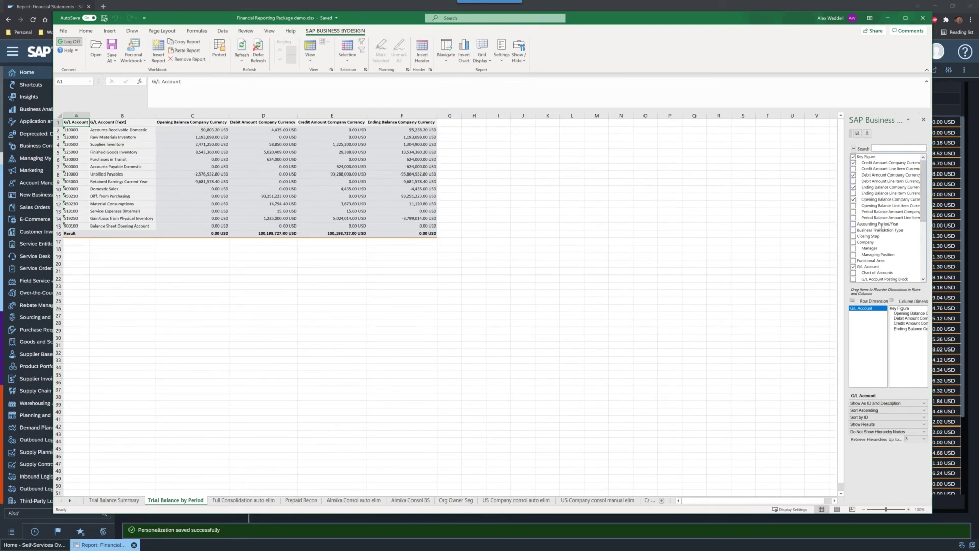
Step: Add Accounting Period/Year as a column dimension, splitting columns into 001/2021, 002/2021, 003/2021
left_click_drag(879, 225, 906, 310)
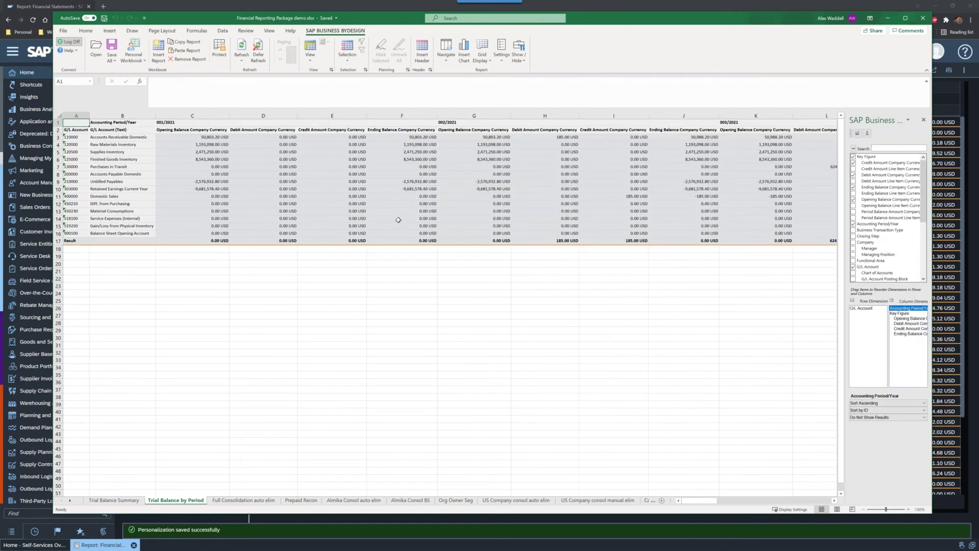
left_click(113, 500)
left_click(175, 500)
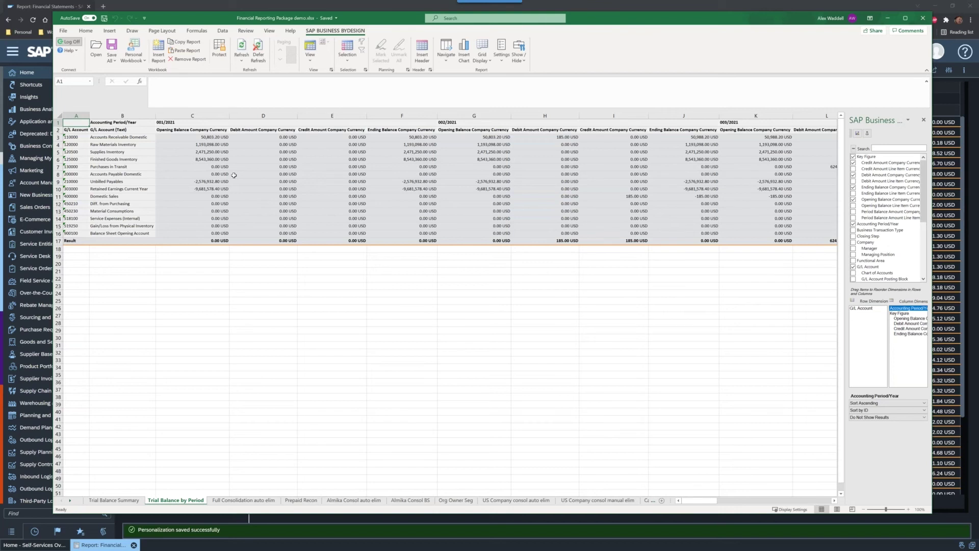
Step: Paste a second copy of the report at cell A26 and show the Prompts panel
left_click(83, 152)
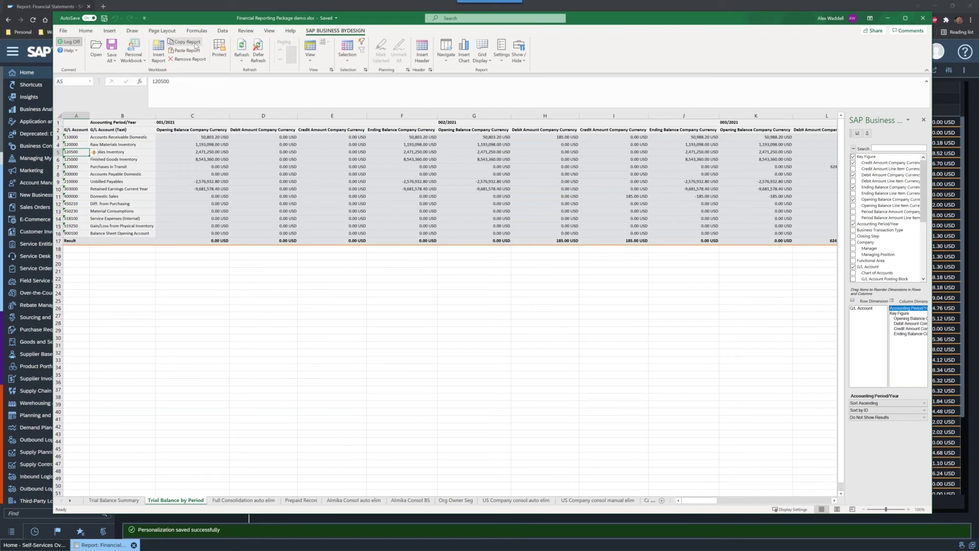
left_click(74, 309)
left_click(186, 50)
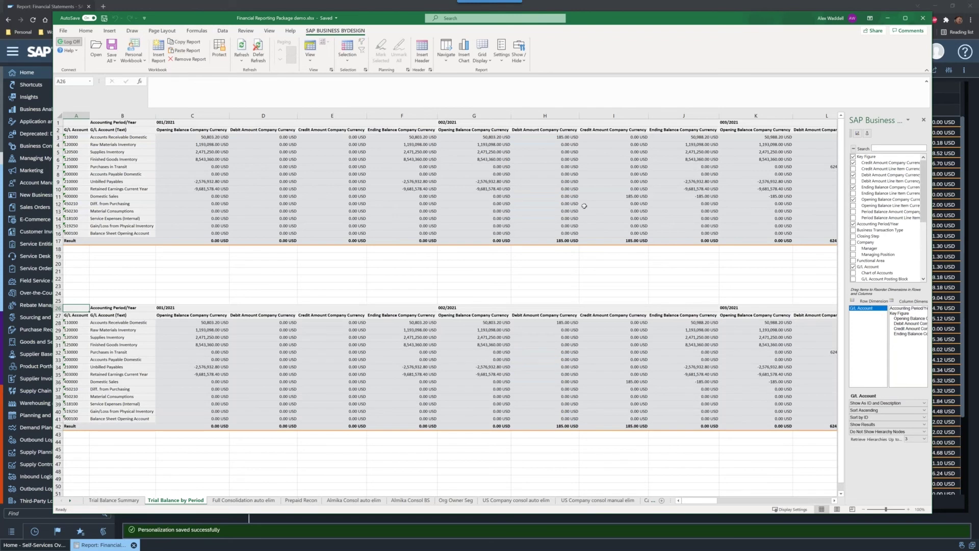
left_click(523, 57)
left_click(539, 86)
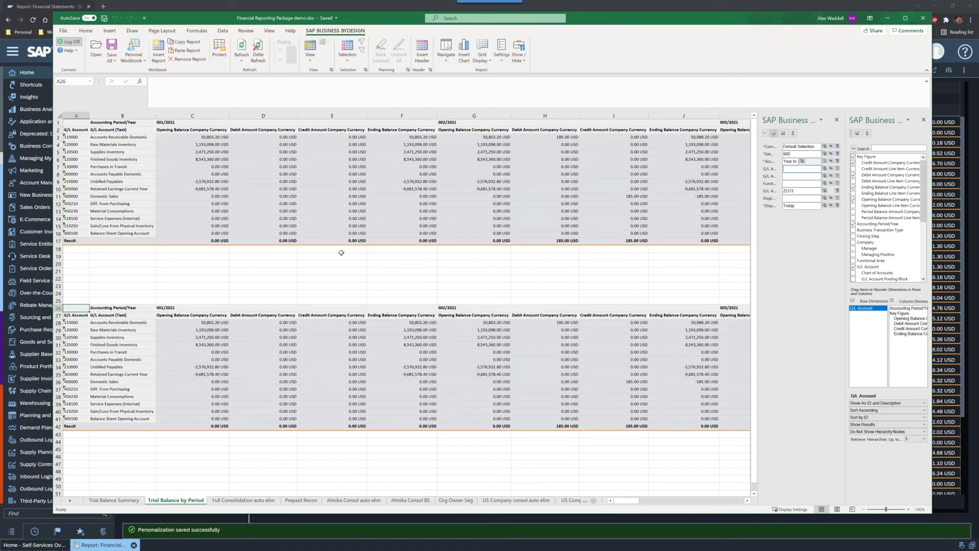
Step: Fill the Supplies Inventory row (account 120500) with yellow
left_click(135, 182)
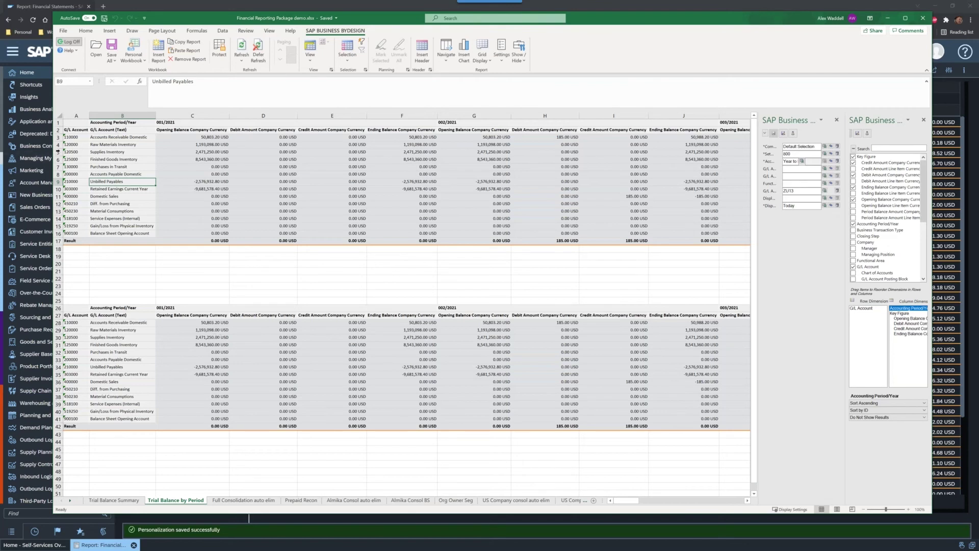
left_click(57, 152)
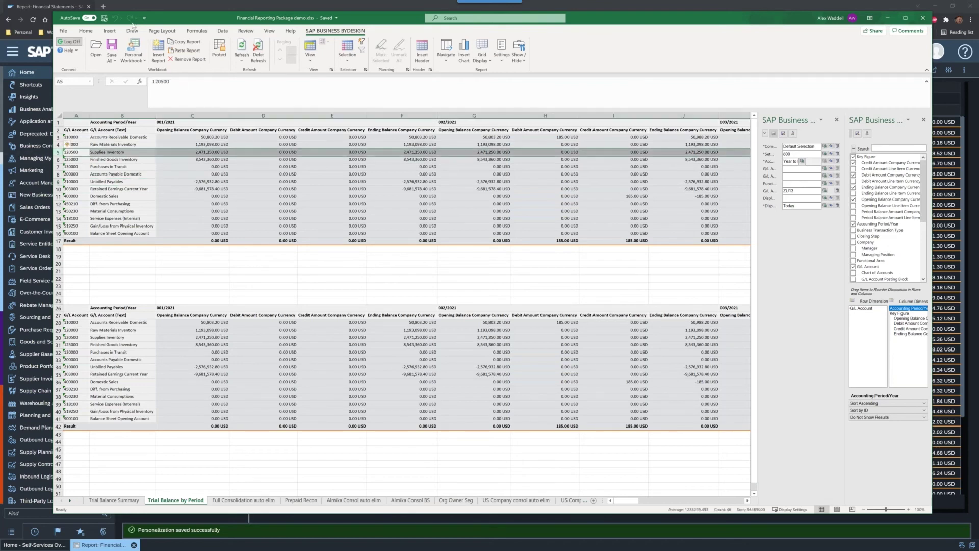
left_click(85, 31)
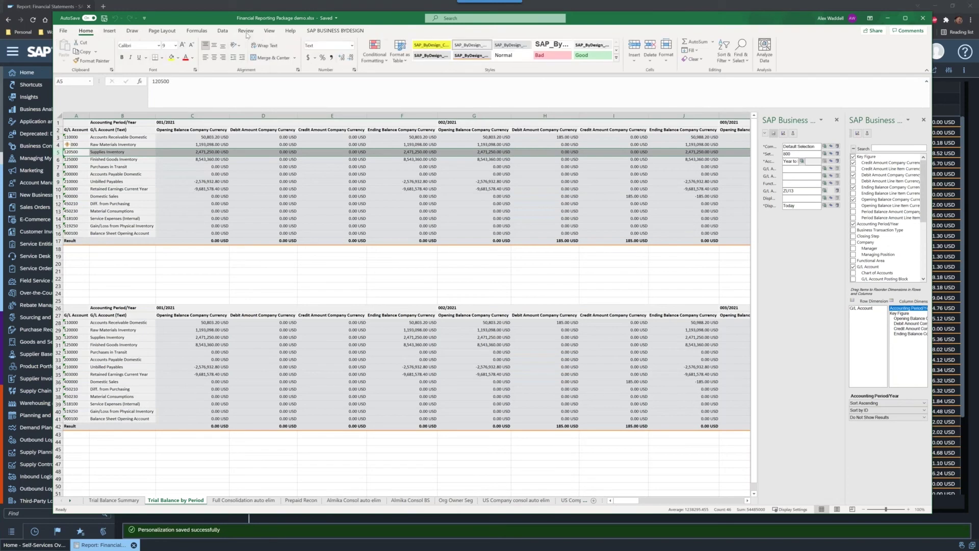
left_click(172, 57)
left_click(204, 188)
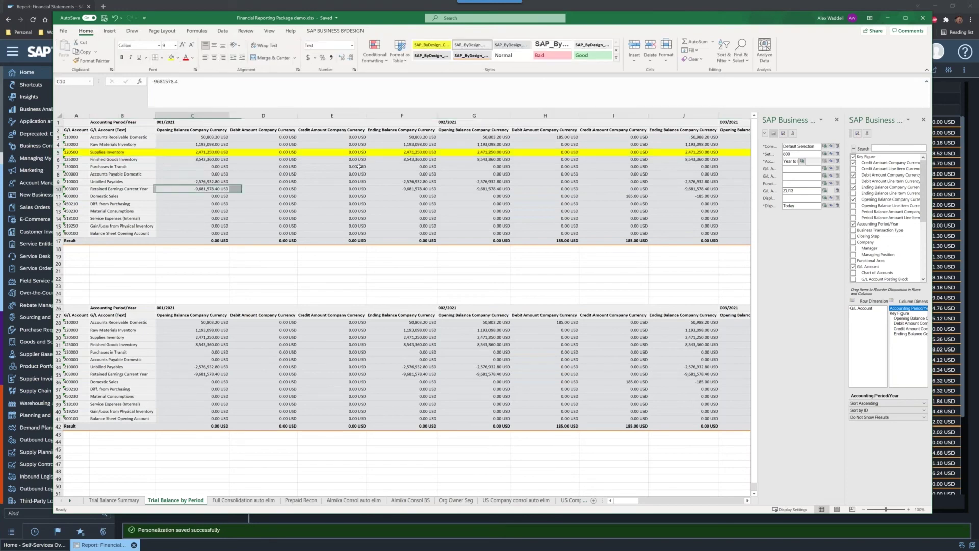
Step: Close both SAP ByDesign side panels, including the report prompts panel
left_click(346, 31)
left_click(139, 174)
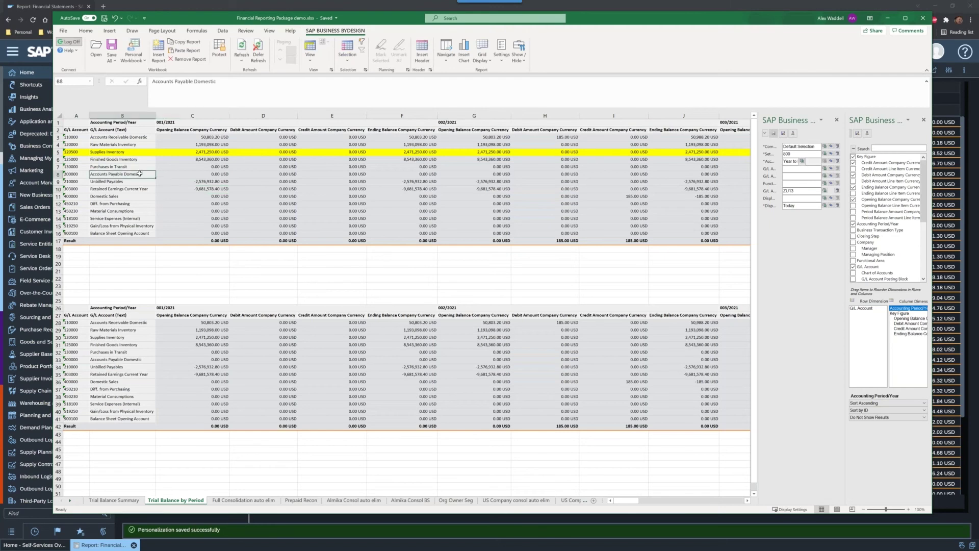
left_click(837, 119)
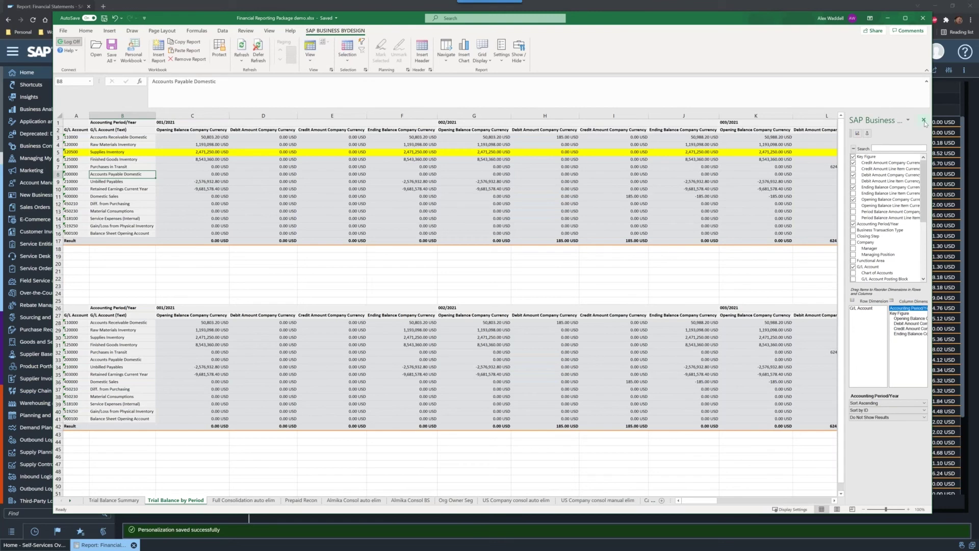
left_click(924, 120)
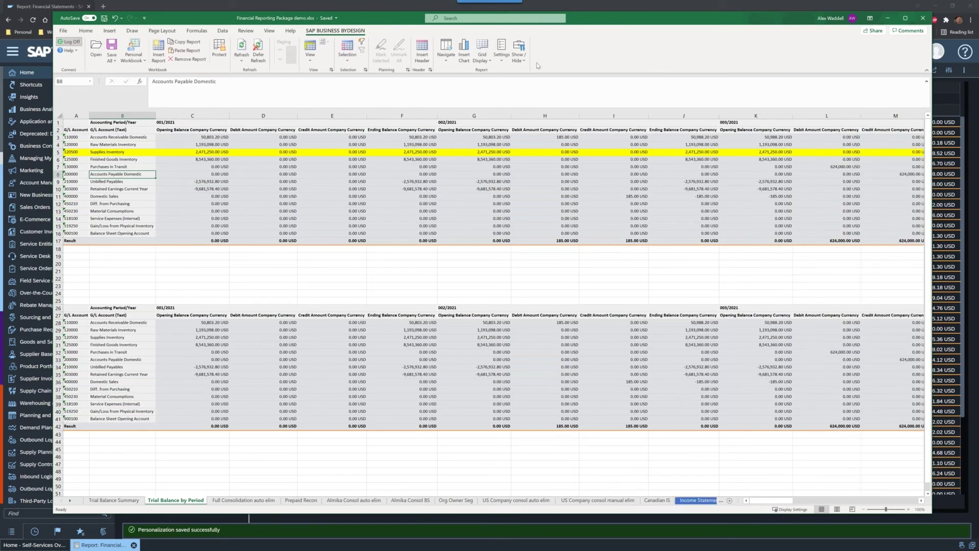
Step: On the Trial Balance Summary sheet, fill row 5 (Supplies Inventory, account 120500) yellow
left_click(126, 500)
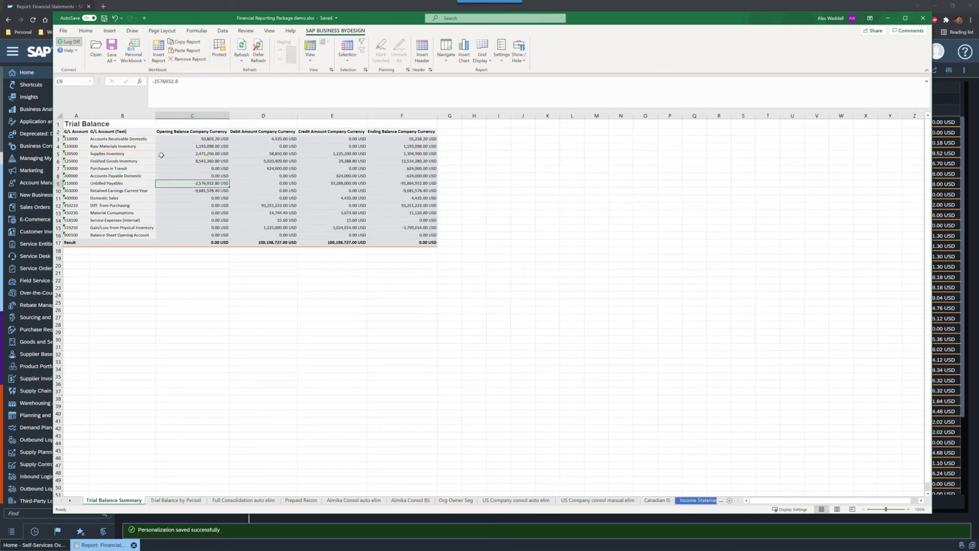
left_click(123, 160)
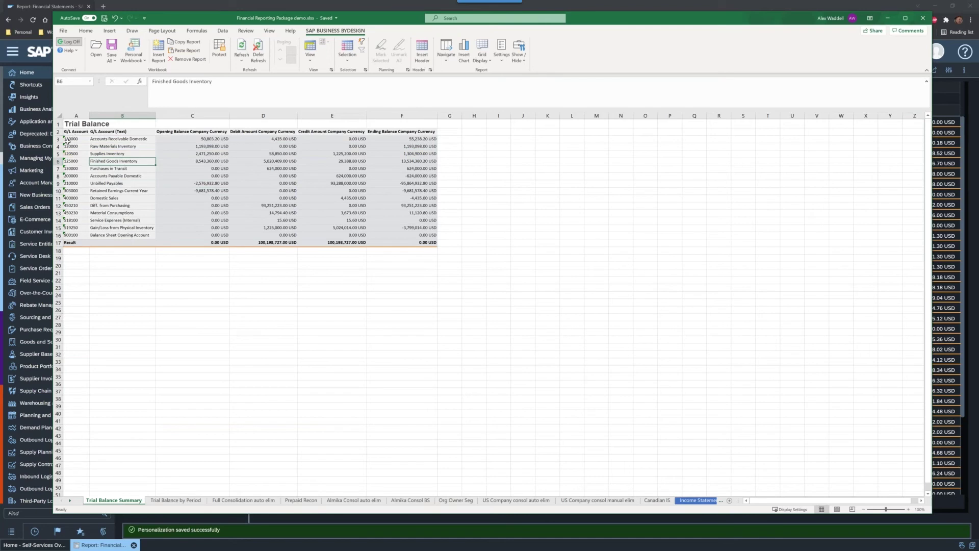
left_click(57, 159)
left_click(75, 154)
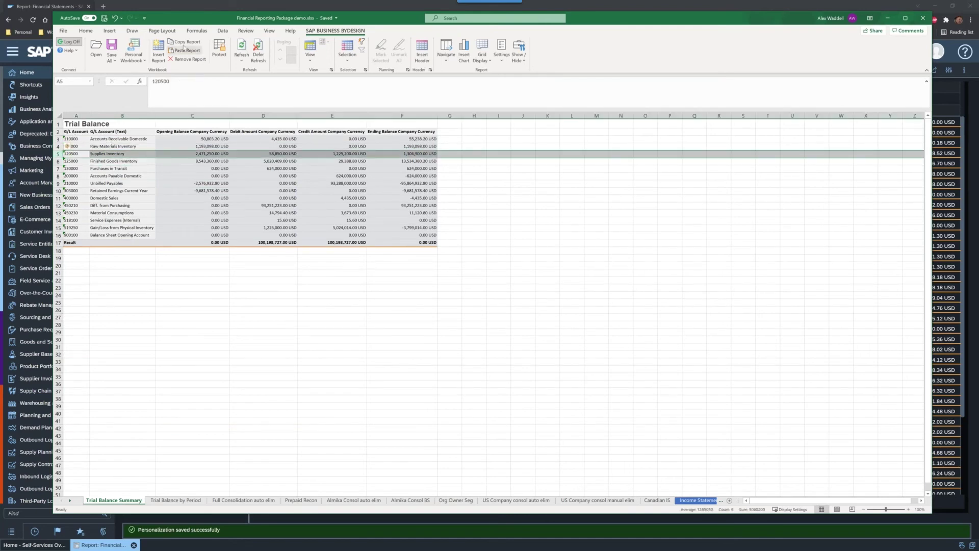
left_click(89, 32)
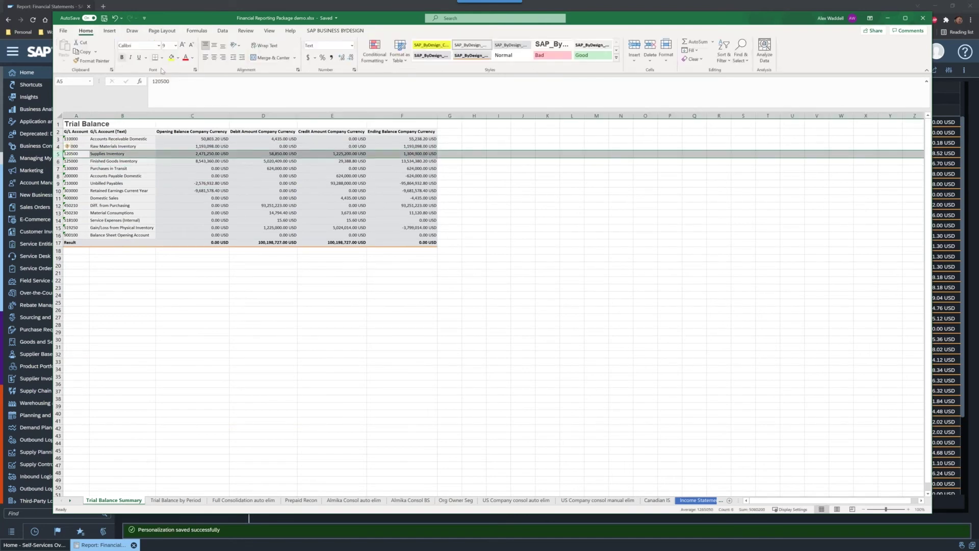
left_click(171, 57)
left_click(111, 184)
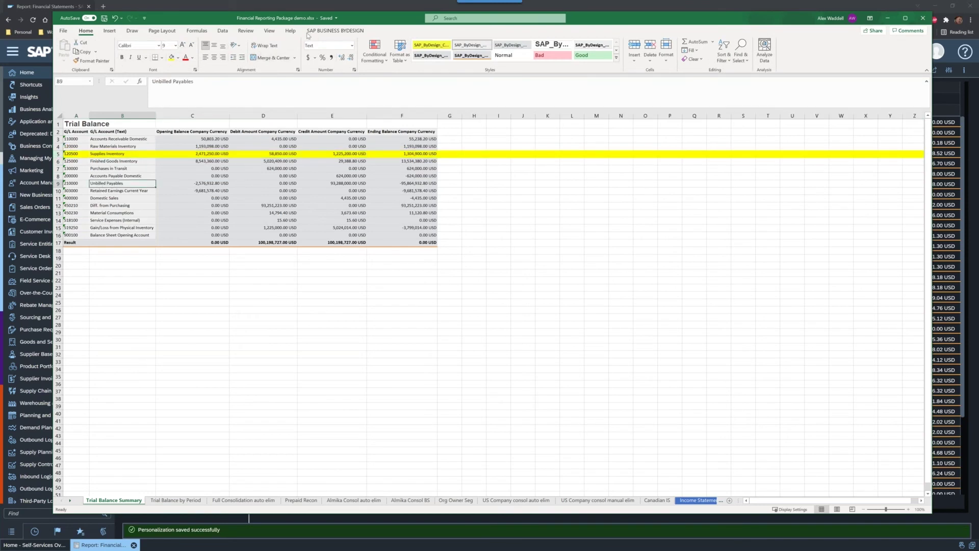
Step: Refresh the ByDesign report data, then select cells G5:M5 beside the report
left_click(335, 31)
left_click(242, 48)
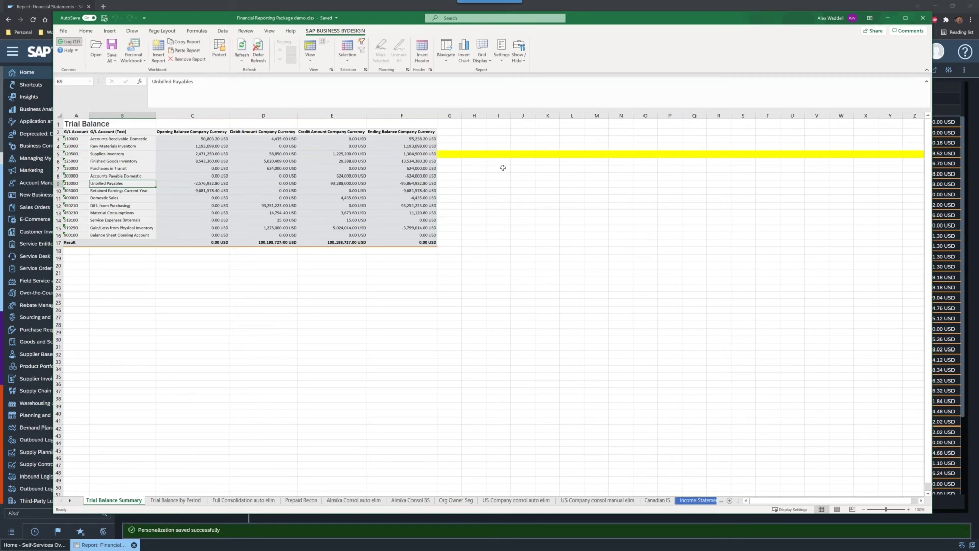
left_click_drag(450, 153, 862, 153)
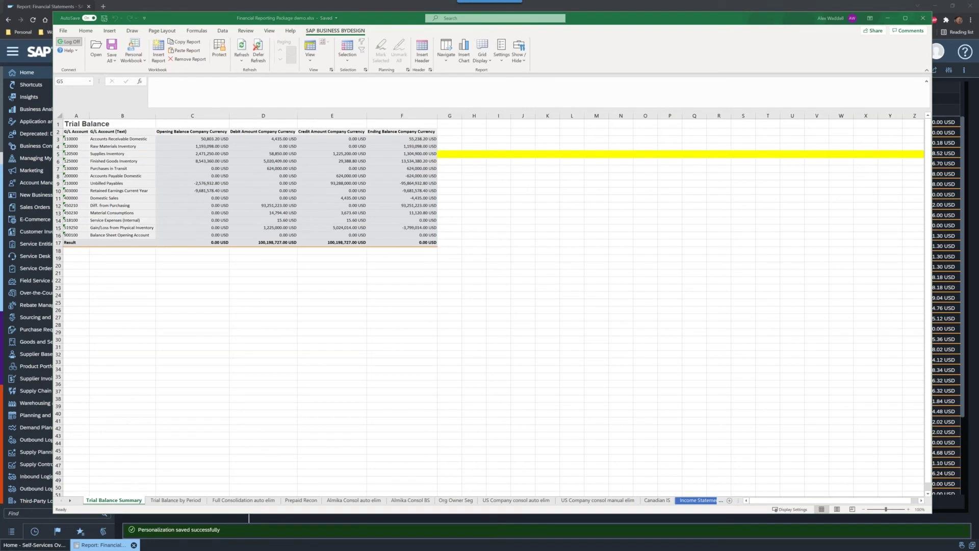
Step: Go to the Prepaid Recon sheet and inspect the 561.00 USD debit in K9 and entry number F9
left_click(186, 501)
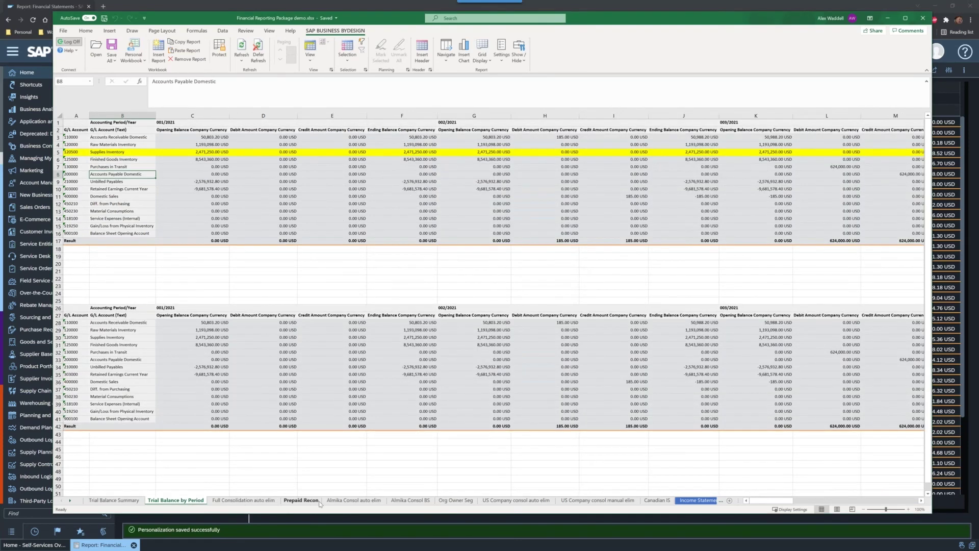
left_click(301, 501)
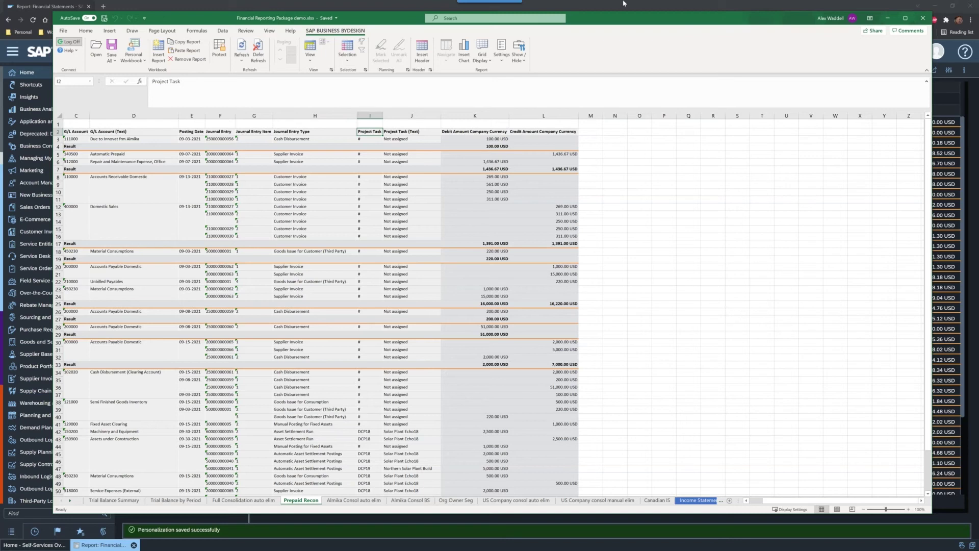
left_click(482, 186)
right_click(482, 185)
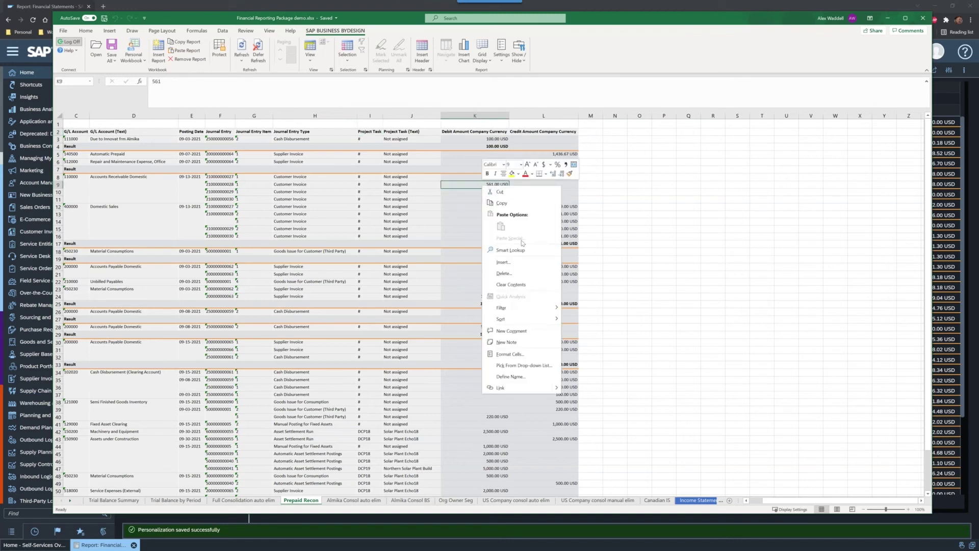
left_click(515, 202)
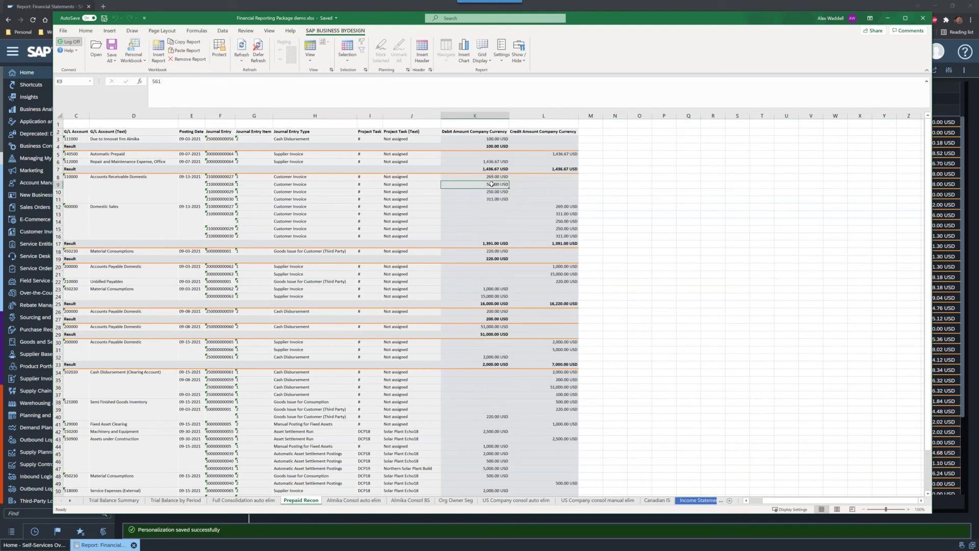
left_click(227, 185)
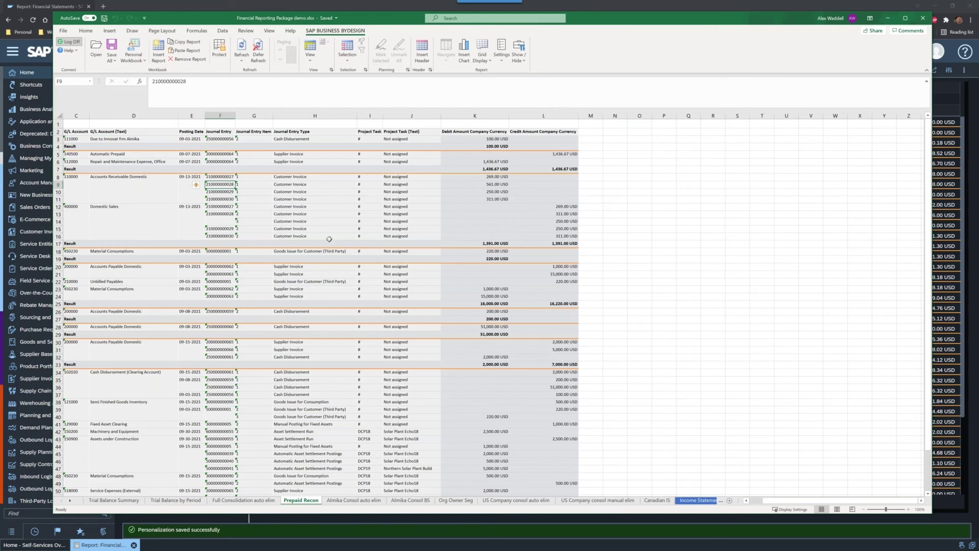
Step: On the Almika Consol auto elim sheet, show the report selection pane
left_click(353, 500)
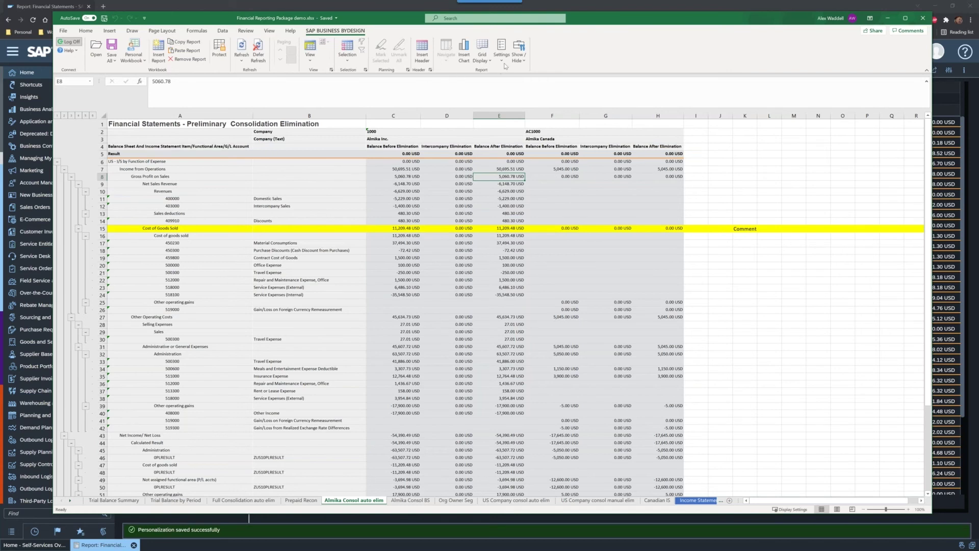
left_click(522, 56)
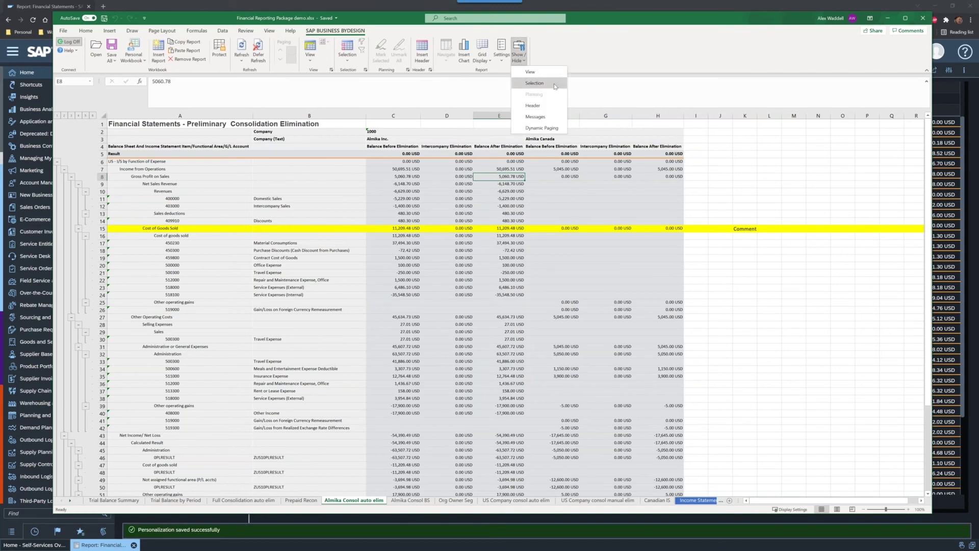
left_click(558, 84)
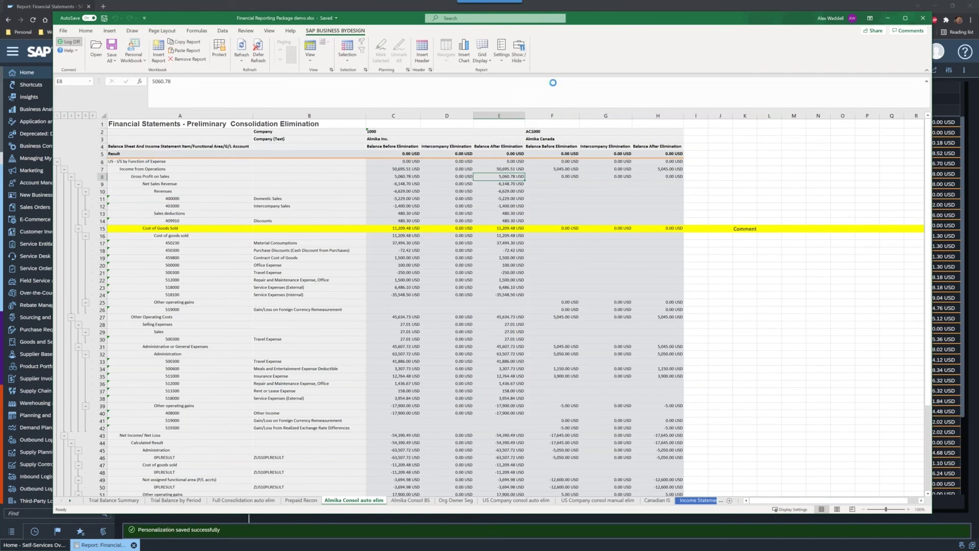
left_click(518, 54)
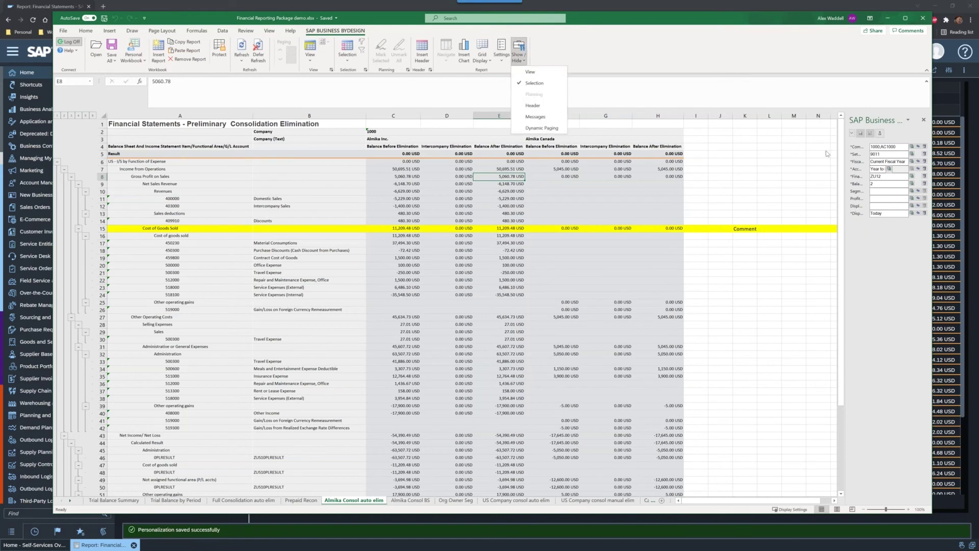
left_click(691, 48)
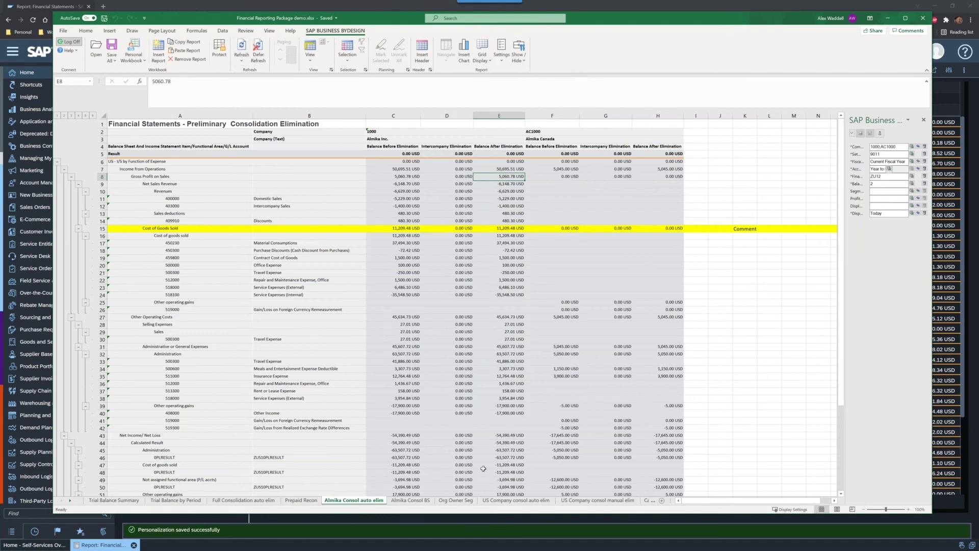
Step: View the Almika Consol BS and Org Owner Seg sheets, then move Excel aside to reveal the browser report
left_click(410, 501)
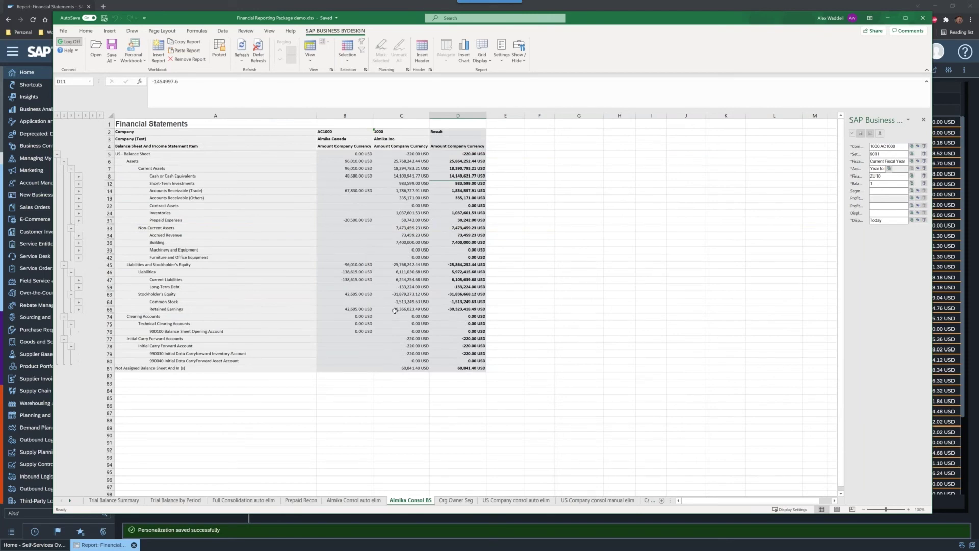
left_click(456, 500)
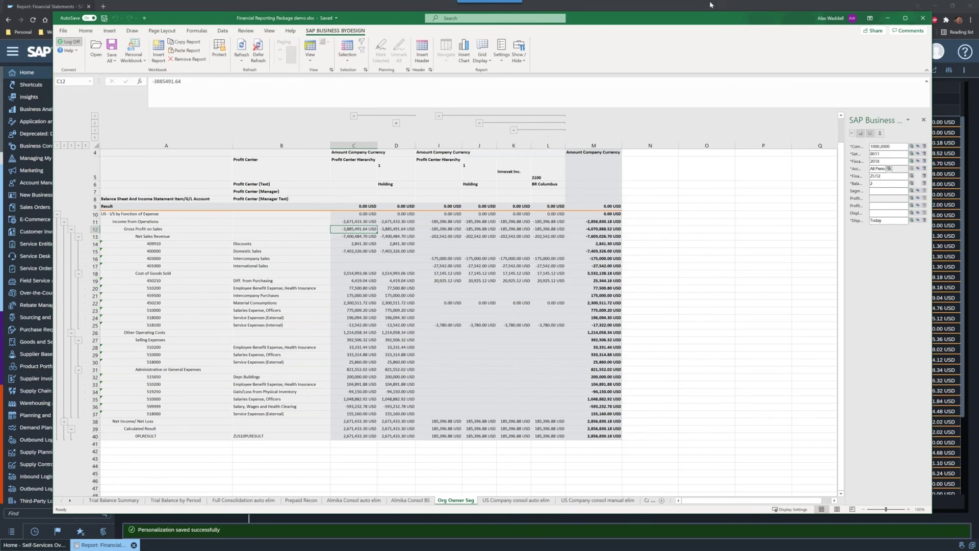
left_click_drag(644, 19, 0, 6)
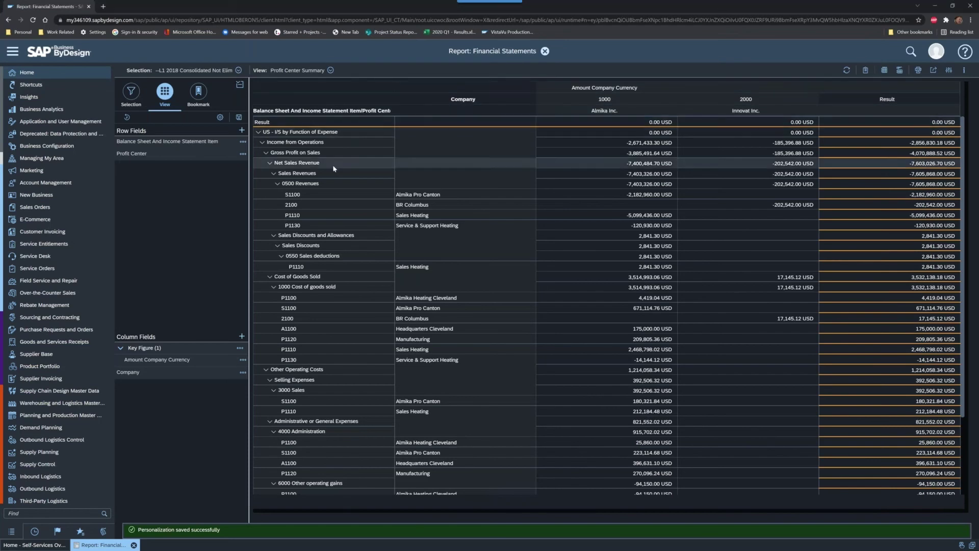
Step: Collapse the 0550 Sales deductions, 0500 Revenues and 1000 Cost of goods sold nodes
left_click(278, 184)
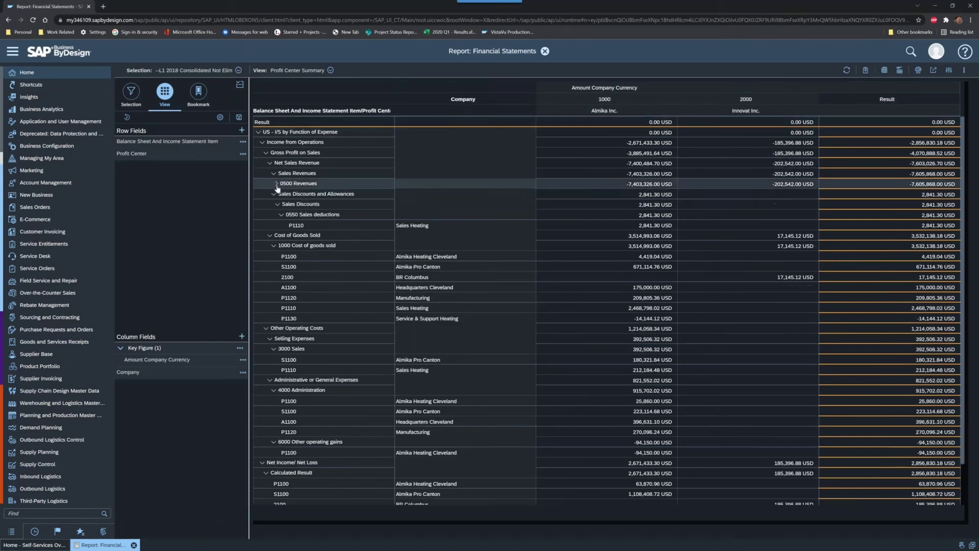
left_click(278, 185)
left_click(280, 256)
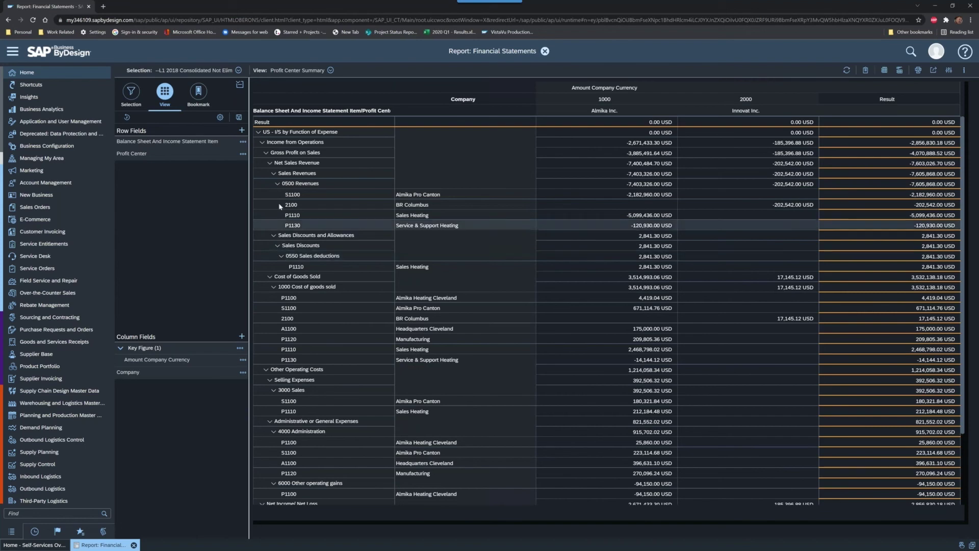
left_click(277, 185)
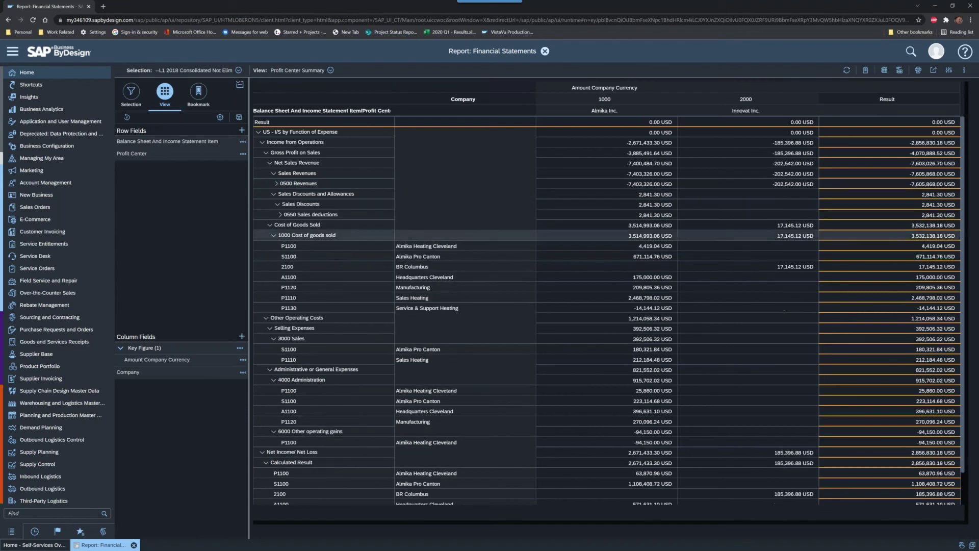
left_click(274, 236)
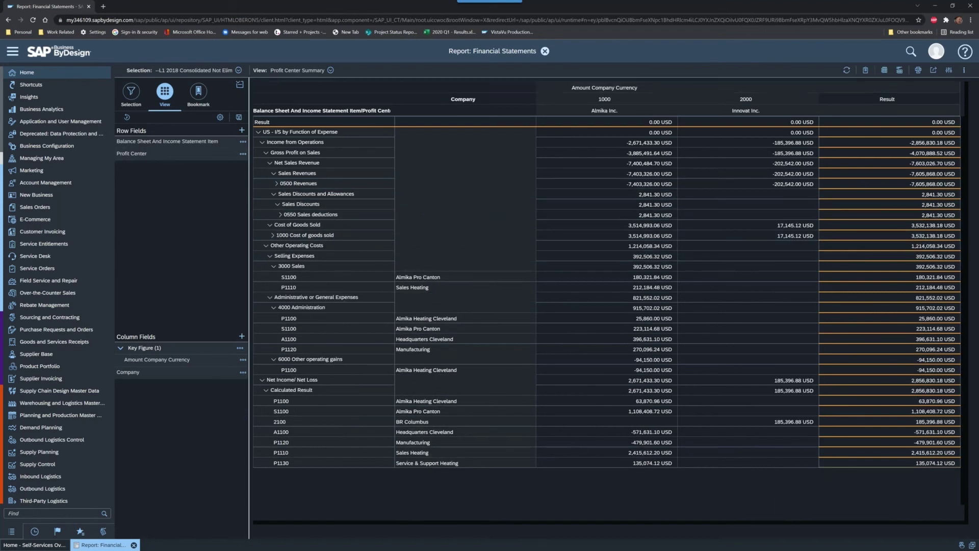
Step: Set the Balance Sheet item field's initial expansion level to hierarchy level 03
left_click(243, 142)
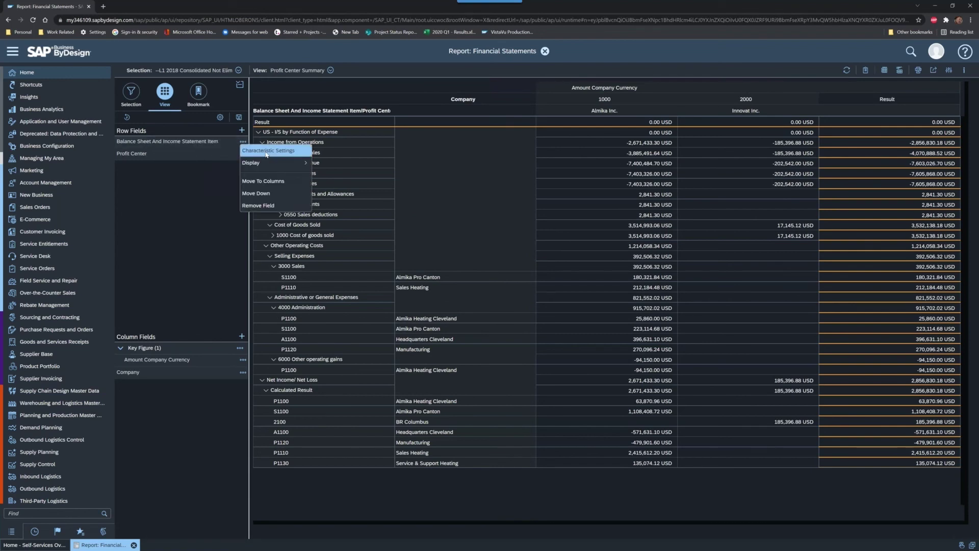
left_click(266, 151)
left_click(508, 358)
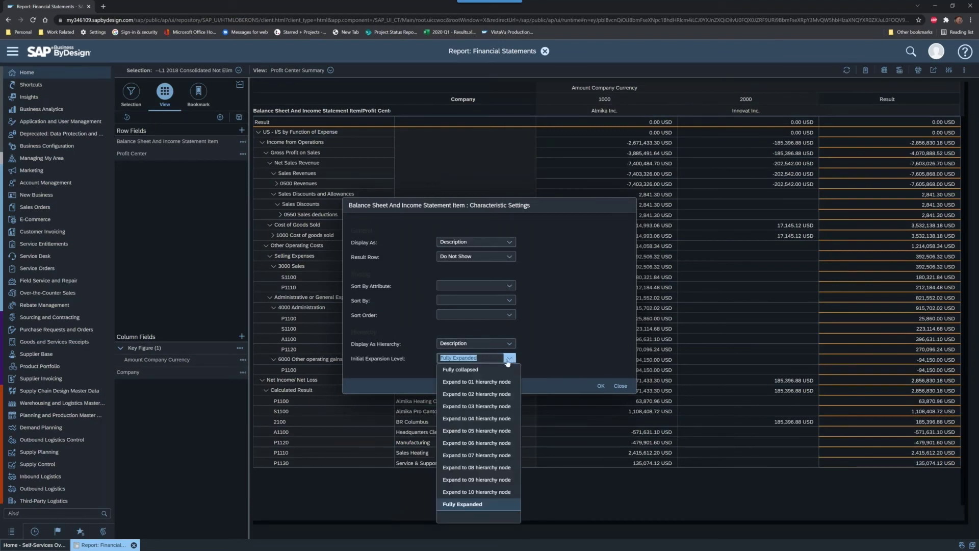
left_click(497, 406)
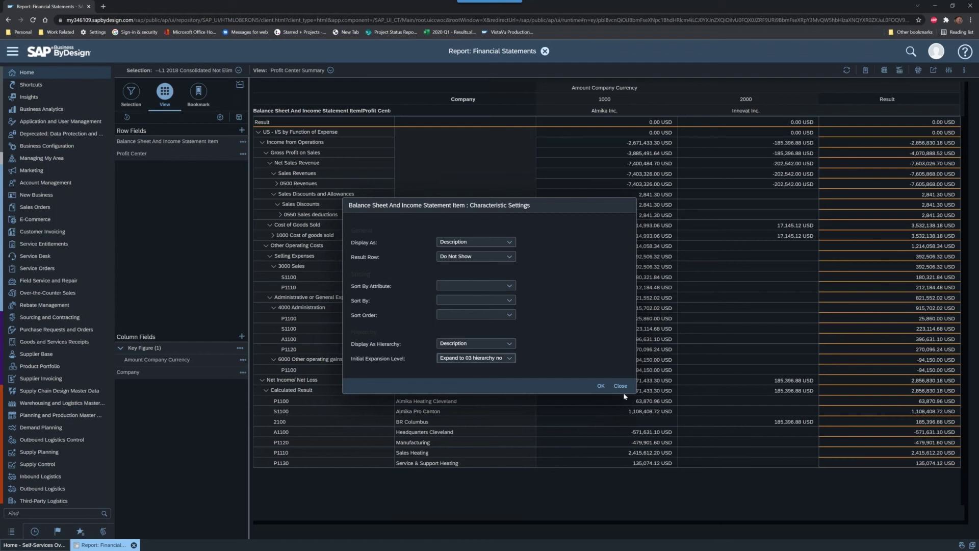
left_click(601, 386)
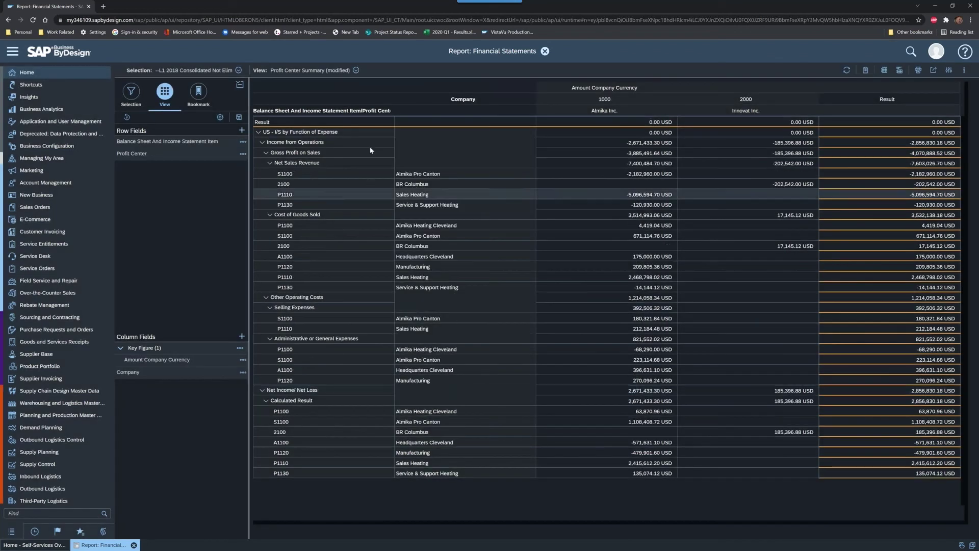
Step: Change the initial expansion level to Expand to 02 hierarchy node instead
left_click(243, 142)
left_click(266, 151)
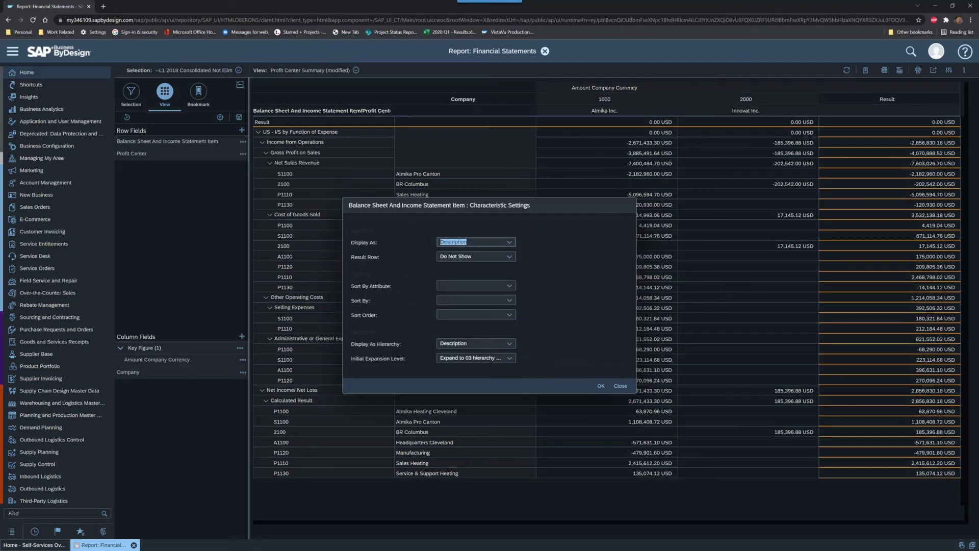
left_click(507, 358)
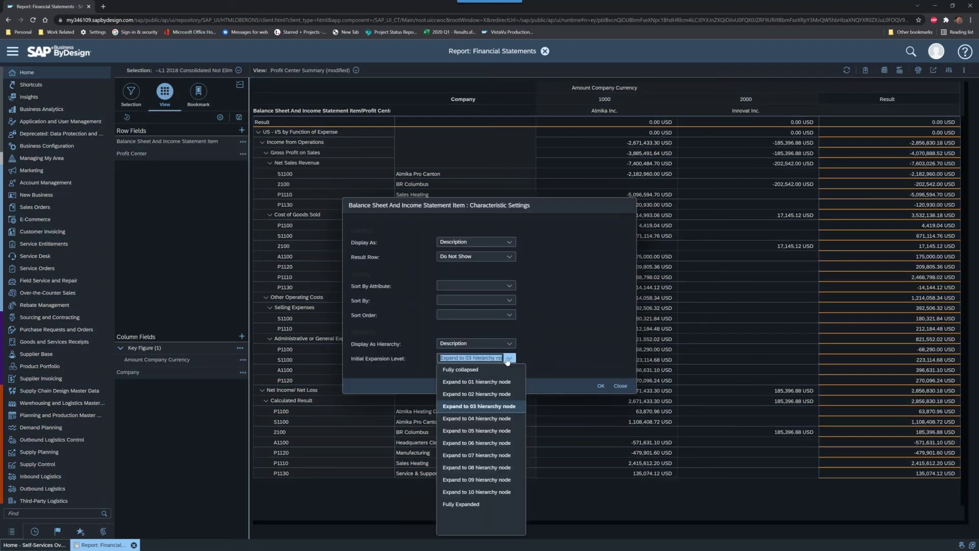
left_click(498, 393)
left_click(601, 386)
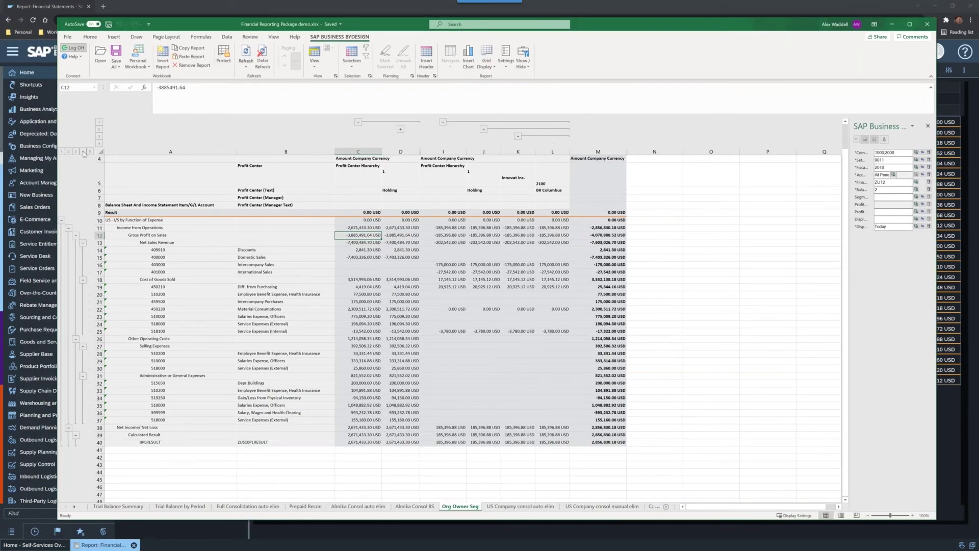
left_click(83, 152)
left_click(76, 152)
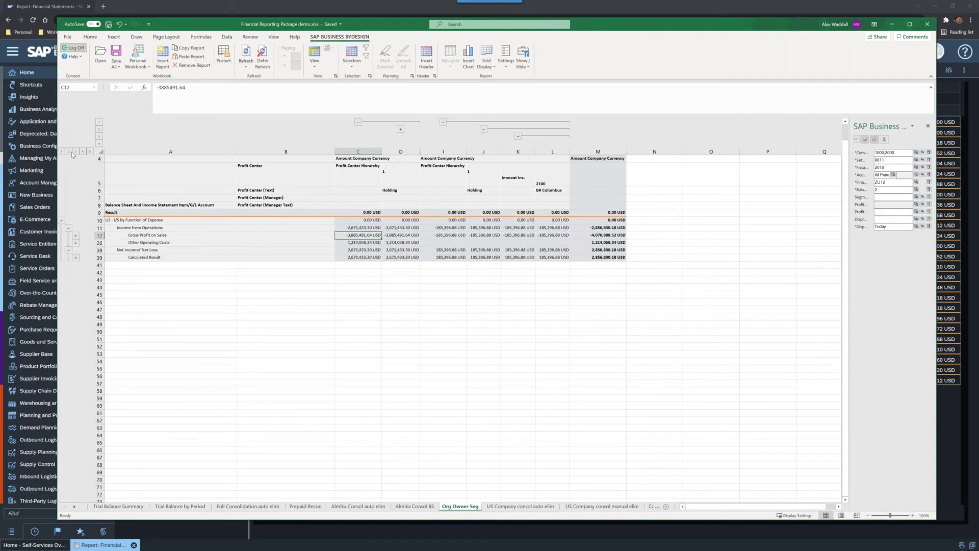
left_click(69, 152)
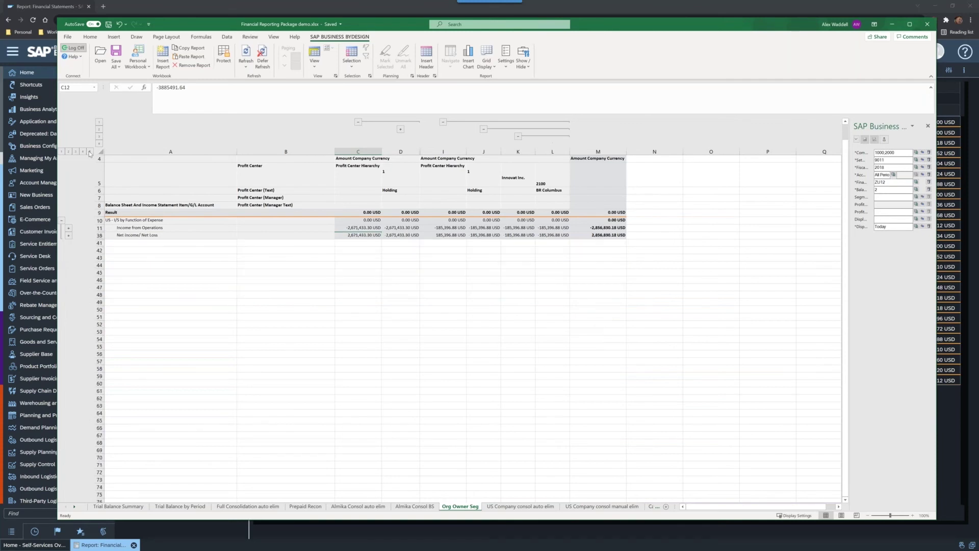
left_click(89, 151)
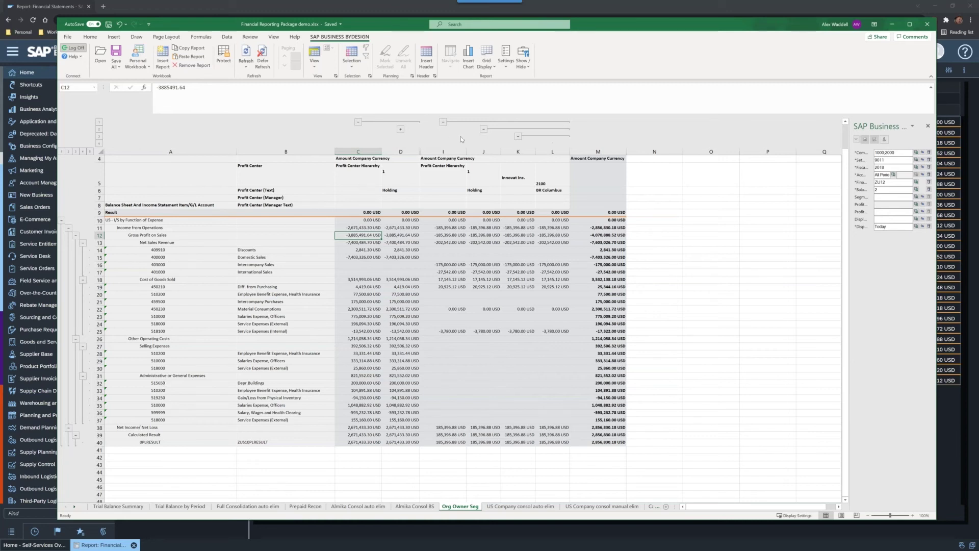
Step: Step the Org Owner Seg column outline through levels 1 to 4, down to every profit centre
left_click(100, 123)
left_click(100, 131)
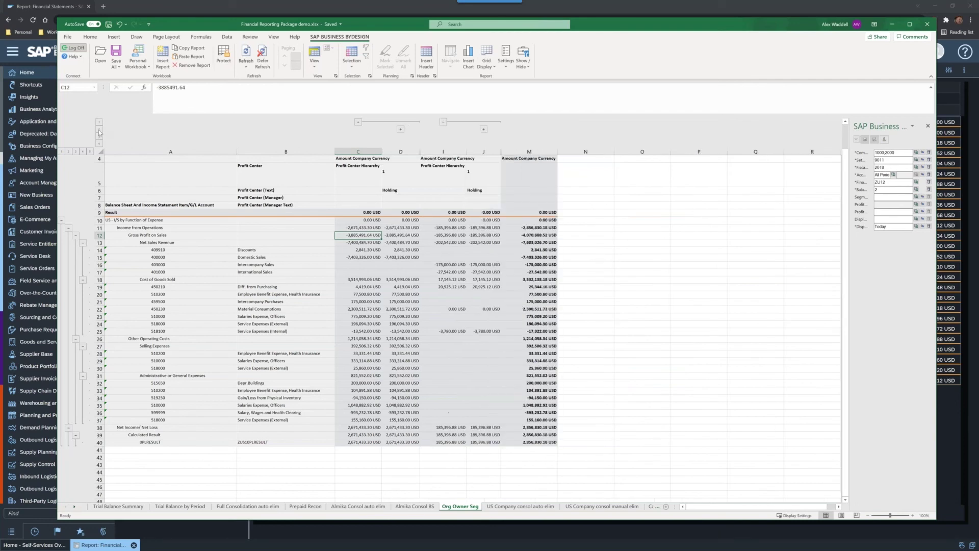
left_click(99, 140)
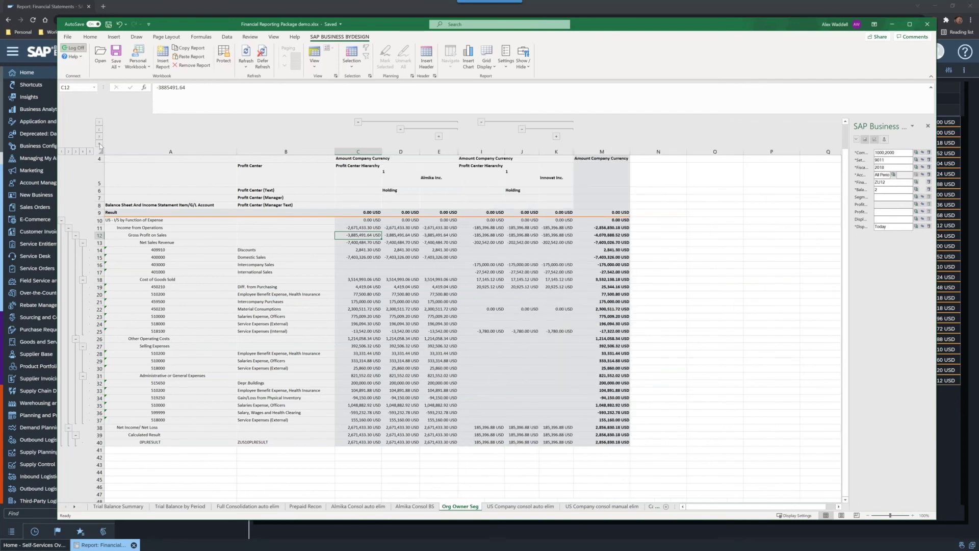
left_click(100, 145)
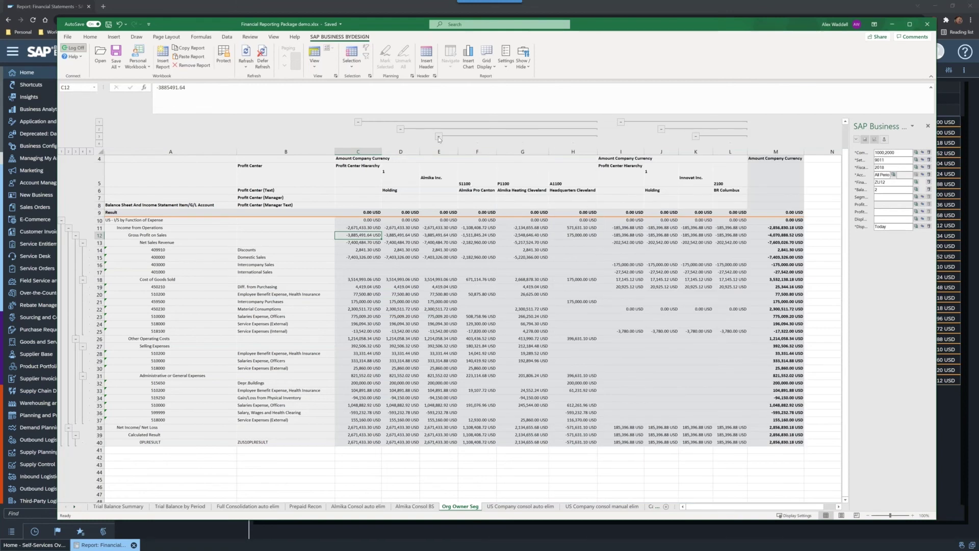
Step: Collapse the Almika Inc. profit centre columns and the 2100 BR Columbus column under Innovat Inc
left_click(696, 137)
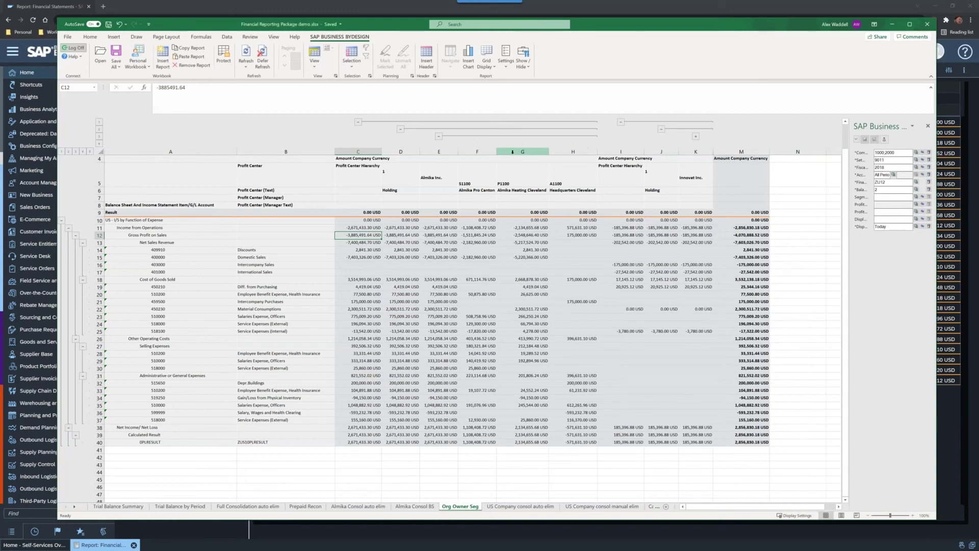
left_click(440, 137)
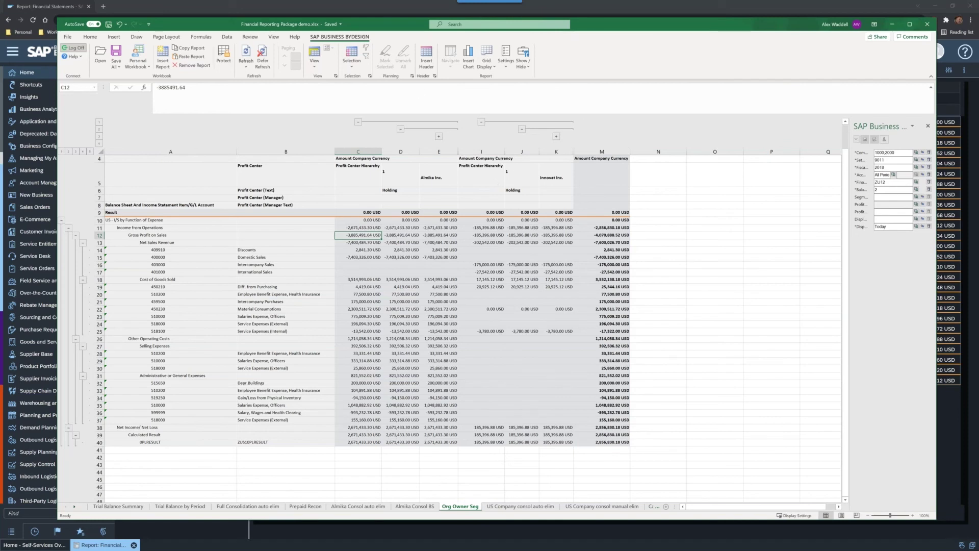
left_click(439, 136)
left_click(697, 137)
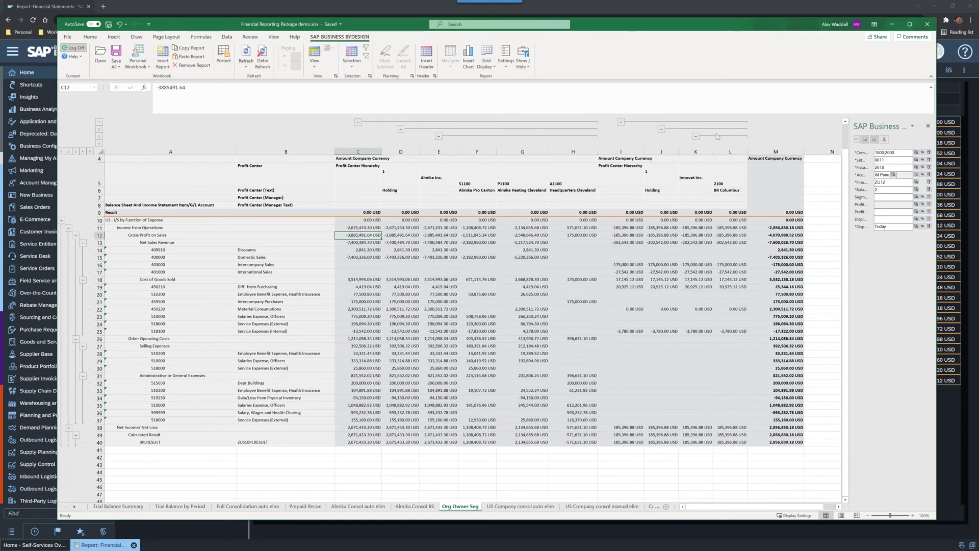
left_click(439, 137)
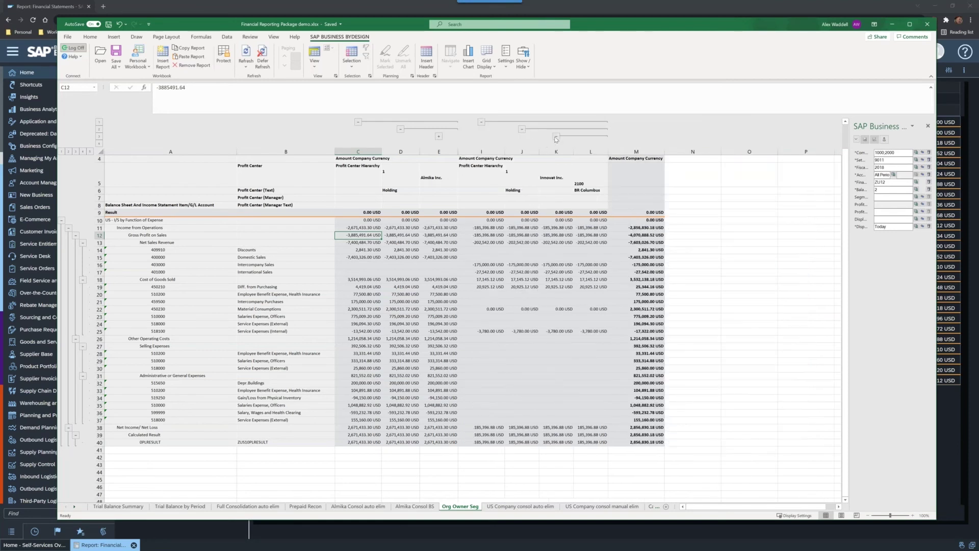
left_click(556, 137)
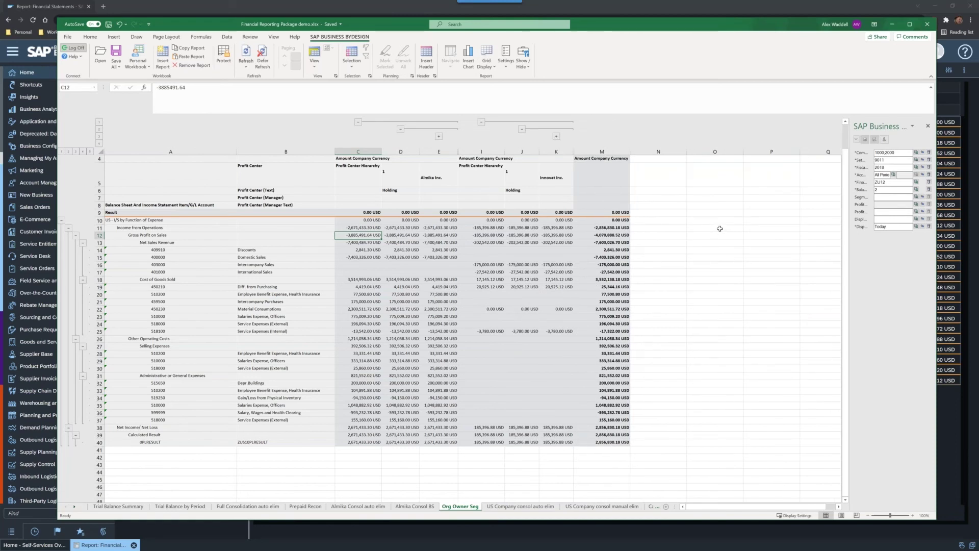
Step: Pass through the US Company consol auto elim sheet and open the All PC Hierarchy sheet
left_click(520, 506)
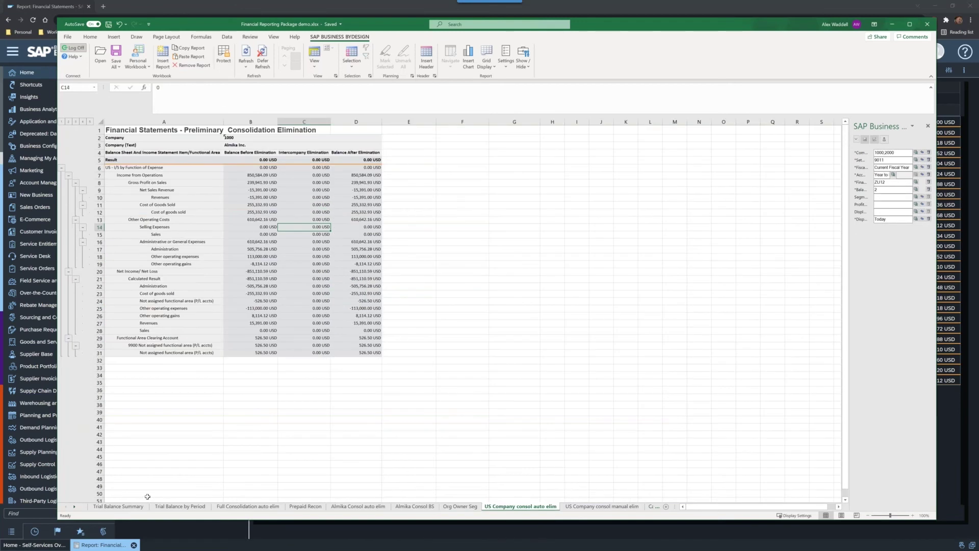
left_click(74, 507)
left_click(74, 507)
left_click(74, 507)
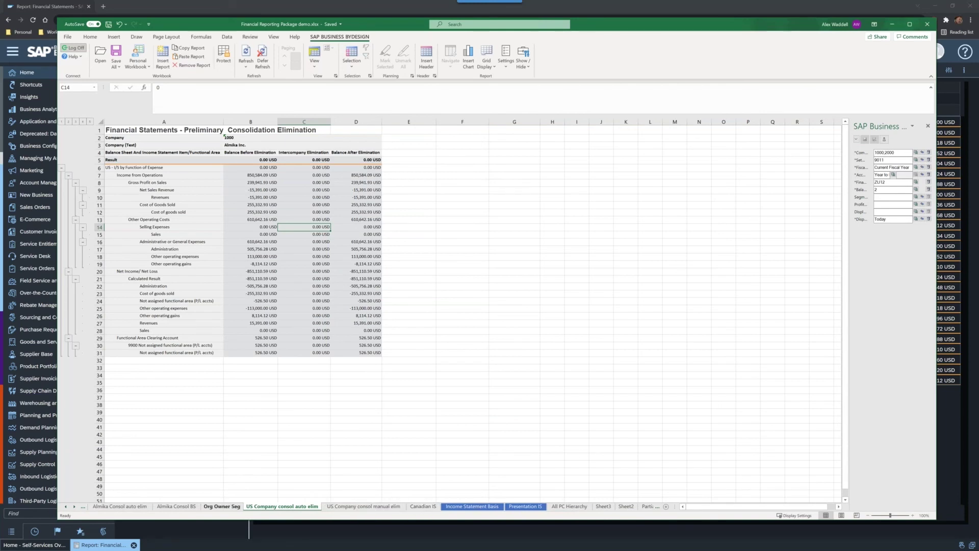
left_click(74, 507)
left_click(74, 507)
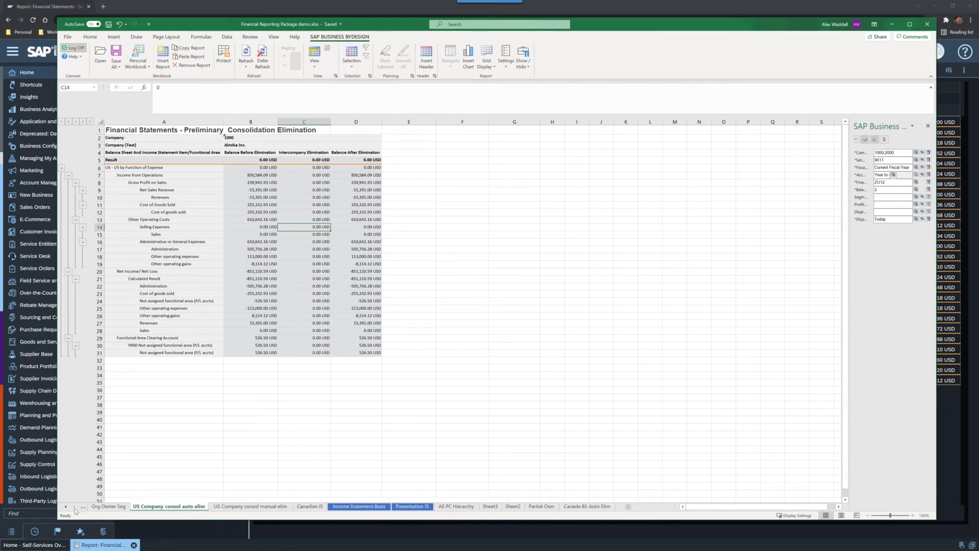
left_click(456, 506)
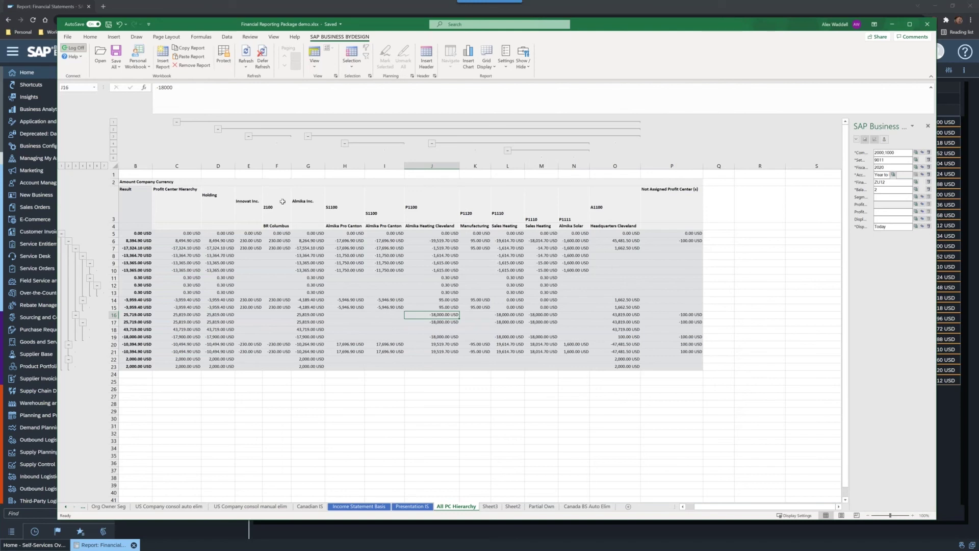
Step: Collapse and re-expand the All PC Hierarchy profit centre column groups, then open the Partial Own sheet
left_click(308, 136)
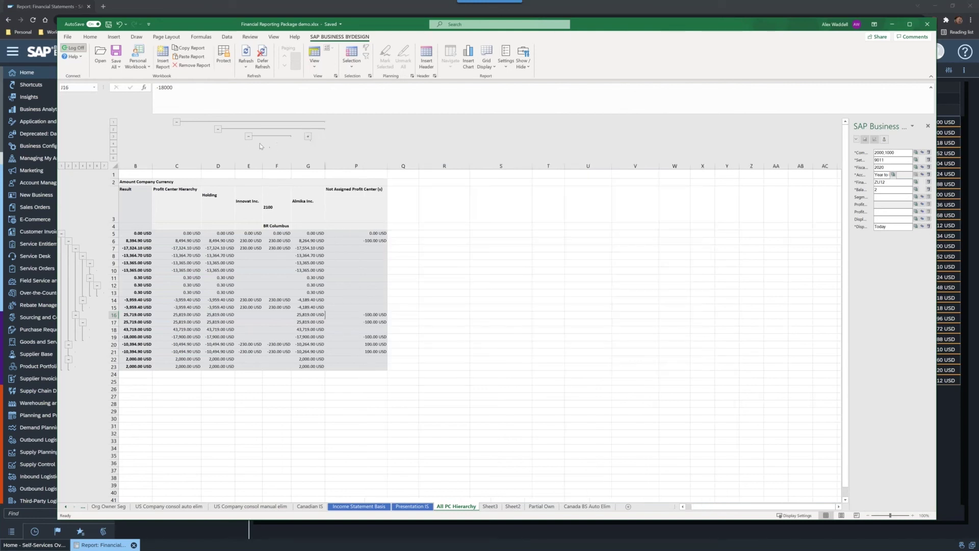
left_click(249, 137)
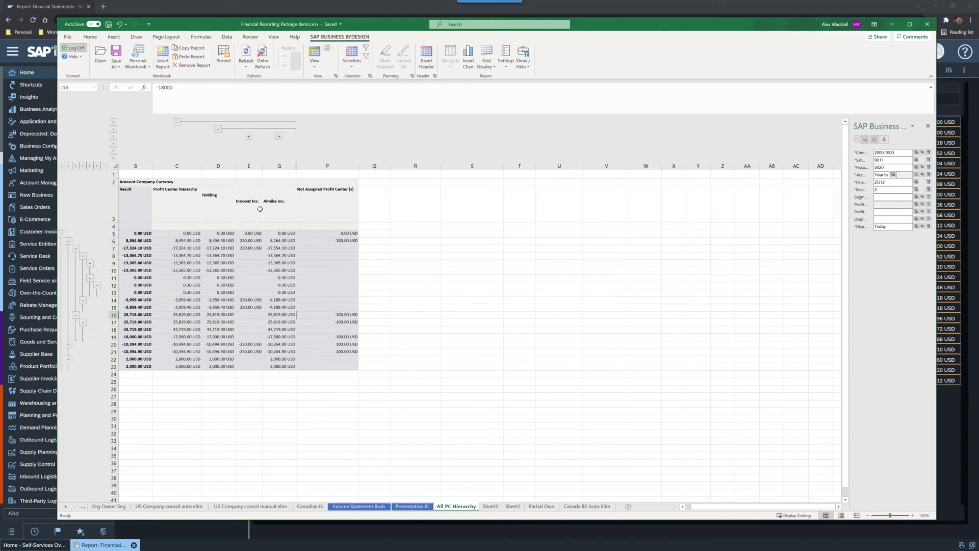
left_click(279, 138)
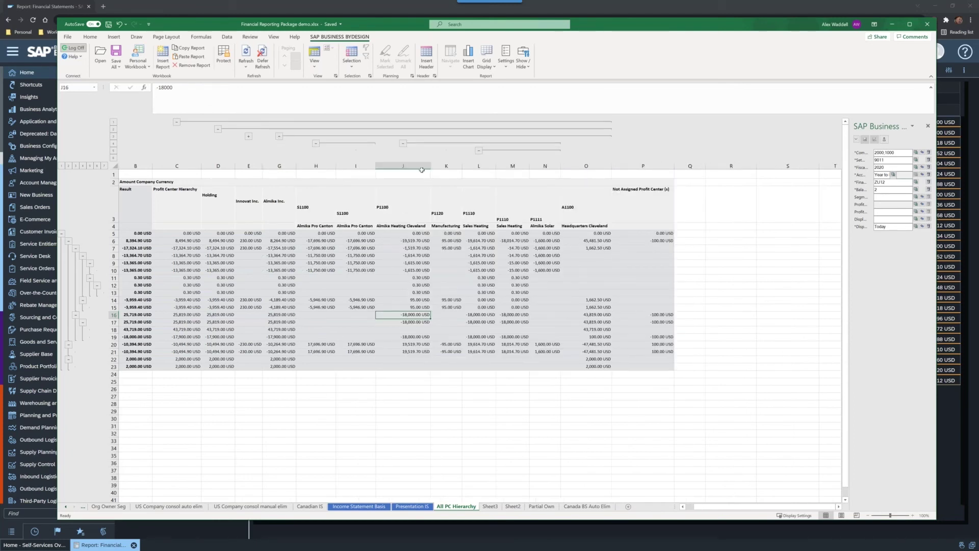
left_click(316, 144)
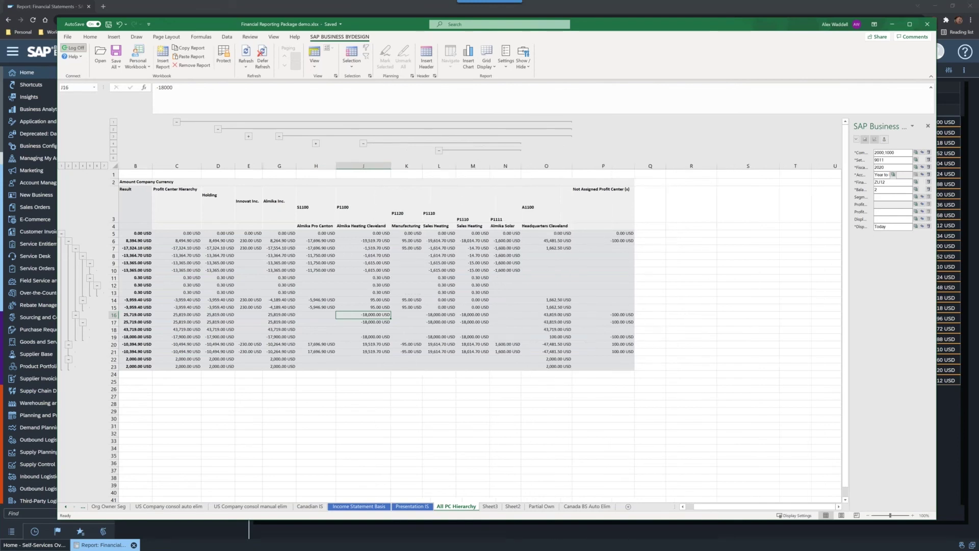
left_click(363, 143)
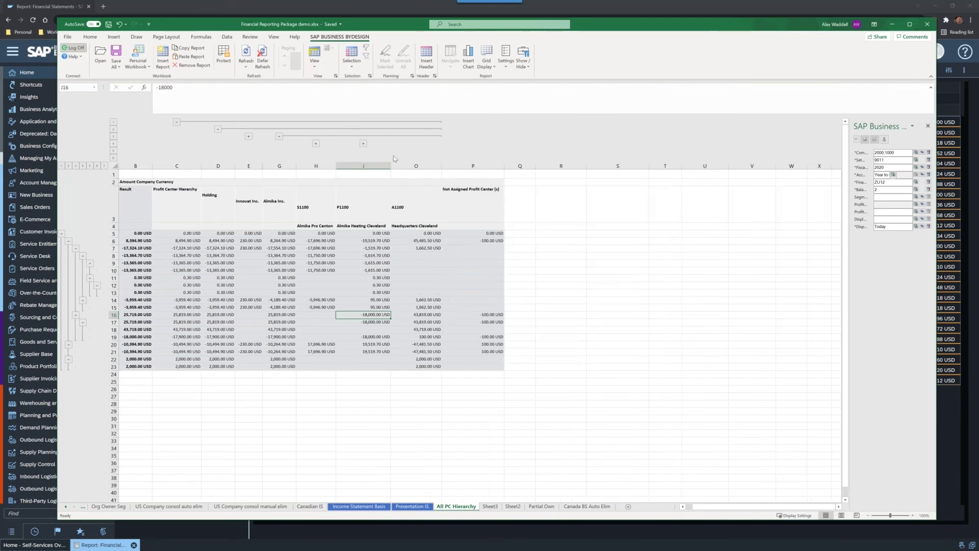
left_click(363, 143)
left_click(316, 144)
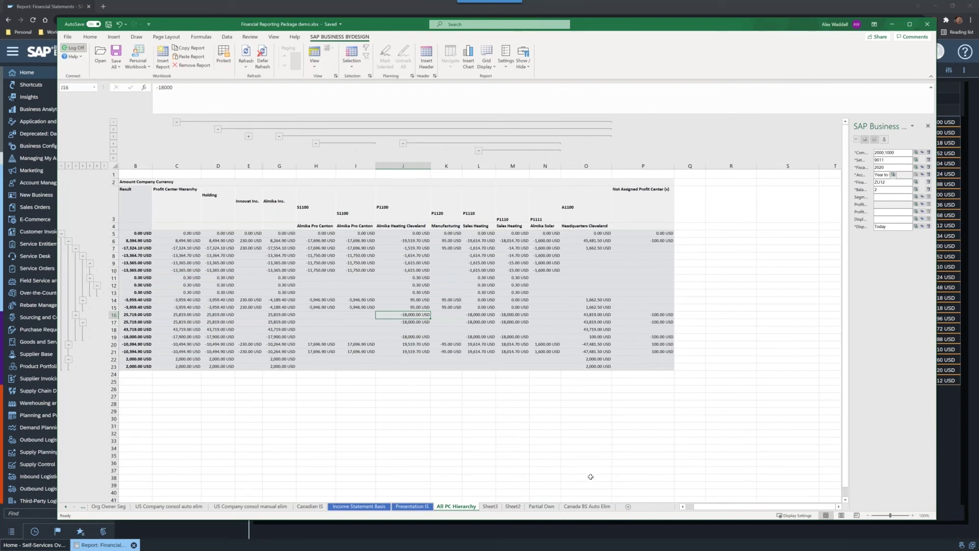
left_click(551, 507)
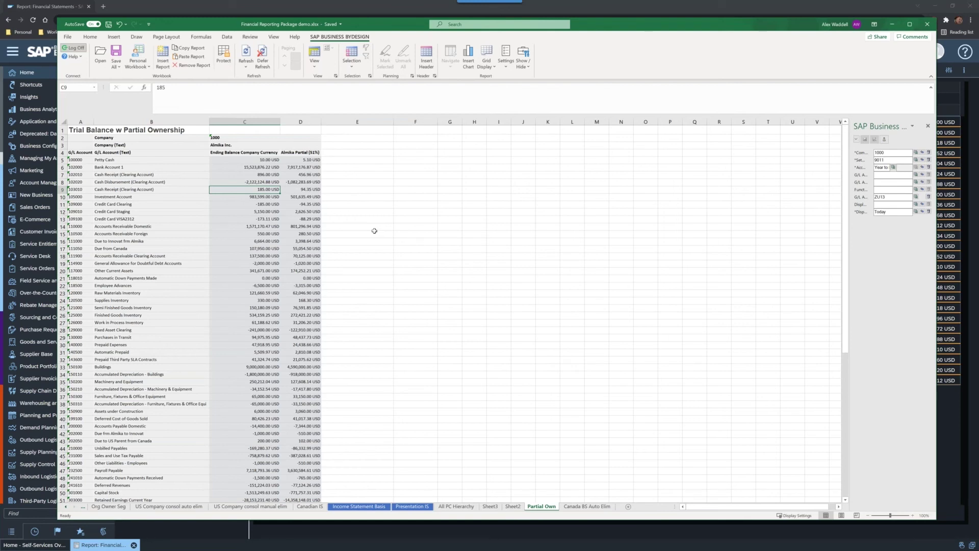
Step: Check the Bank Account 1 balance and Petty Cash partial amount, then show the navigation panel
left_click(234, 168)
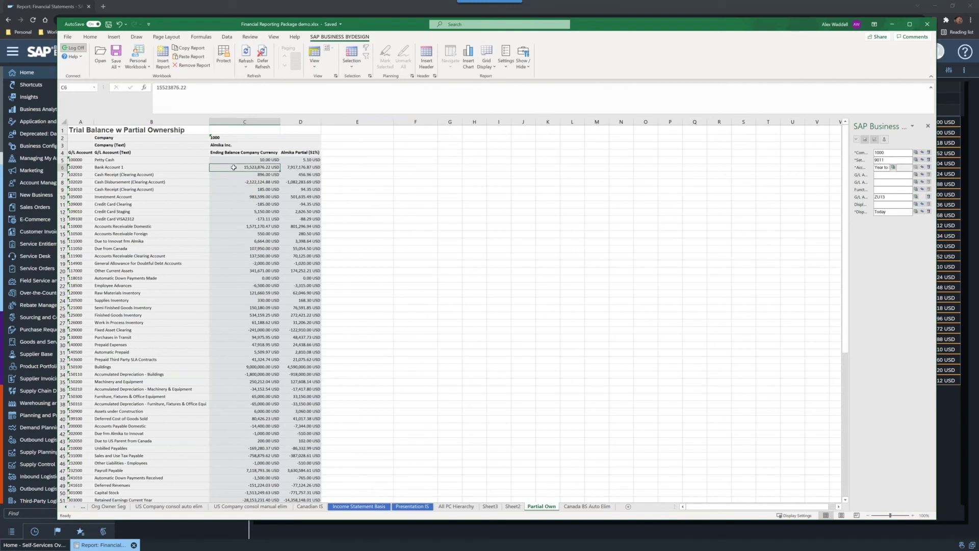
left_click(295, 162)
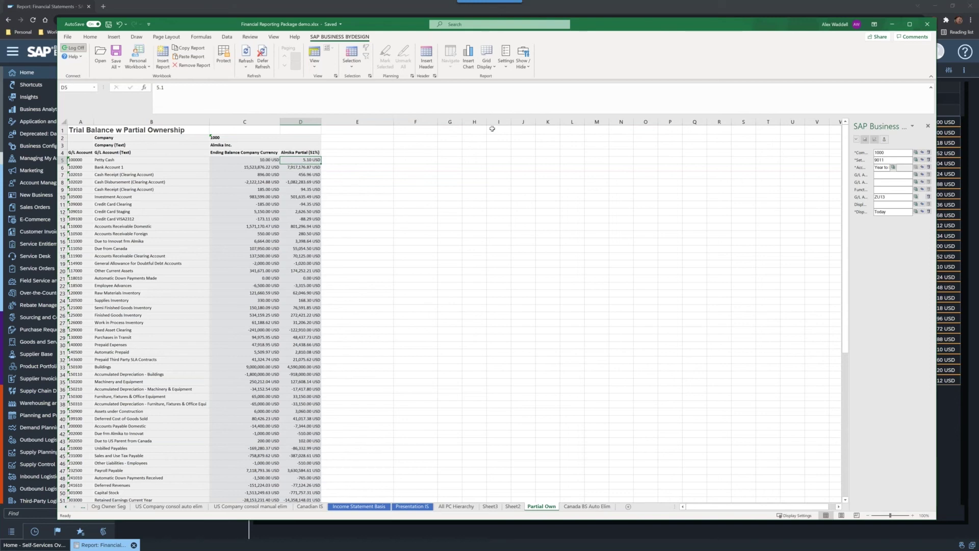
left_click(524, 57)
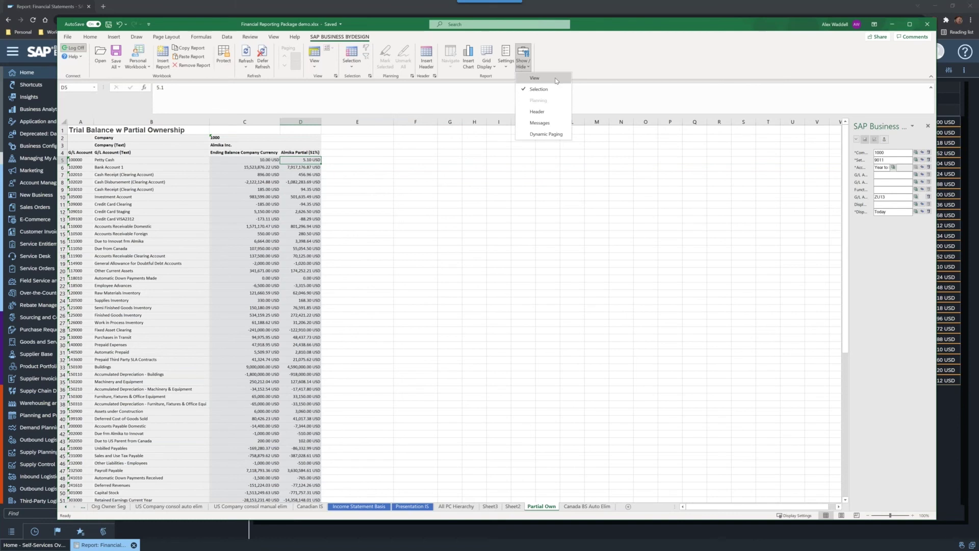
left_click(534, 78)
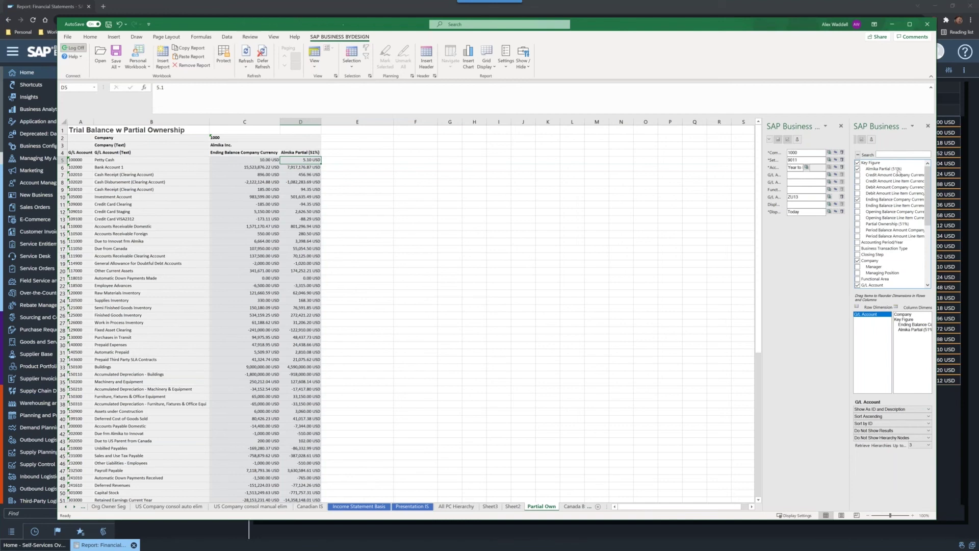
Step: Re-tick the Almika Partial (51%) key figure so its column returns, then select cell E5
left_click(900, 169)
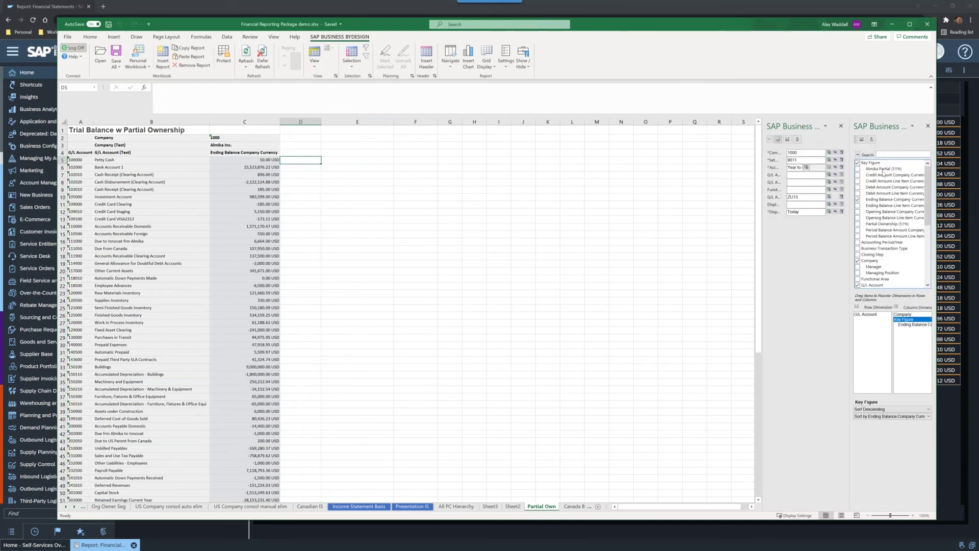
left_click(858, 168)
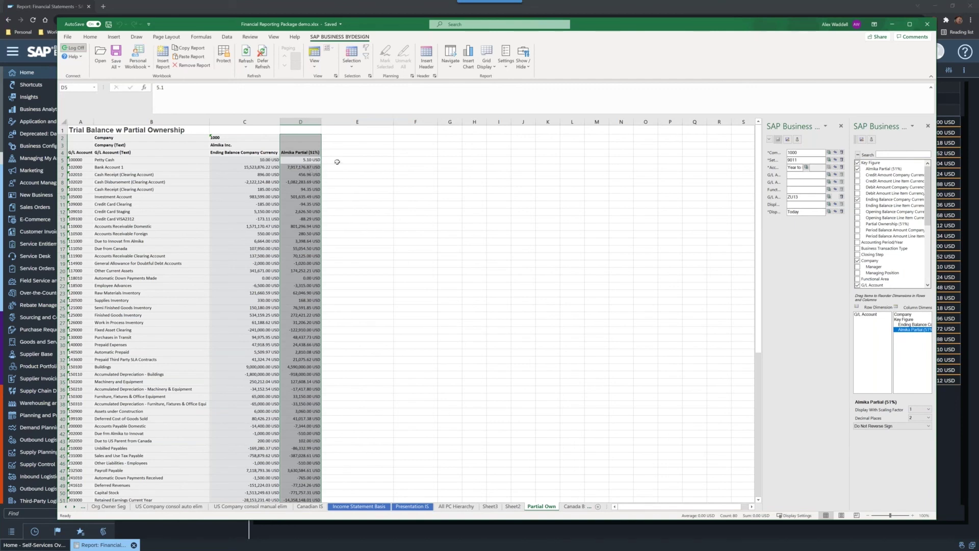
left_click(337, 161)
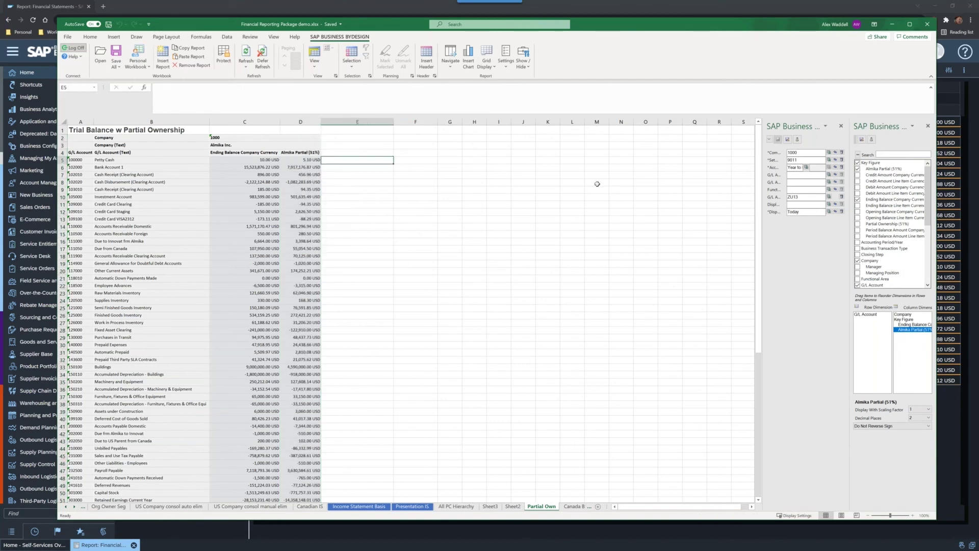
Step: Enter =+C5*0.51 in E5 and fill it down through E10
type("+++")
key("Left")
key("Left")
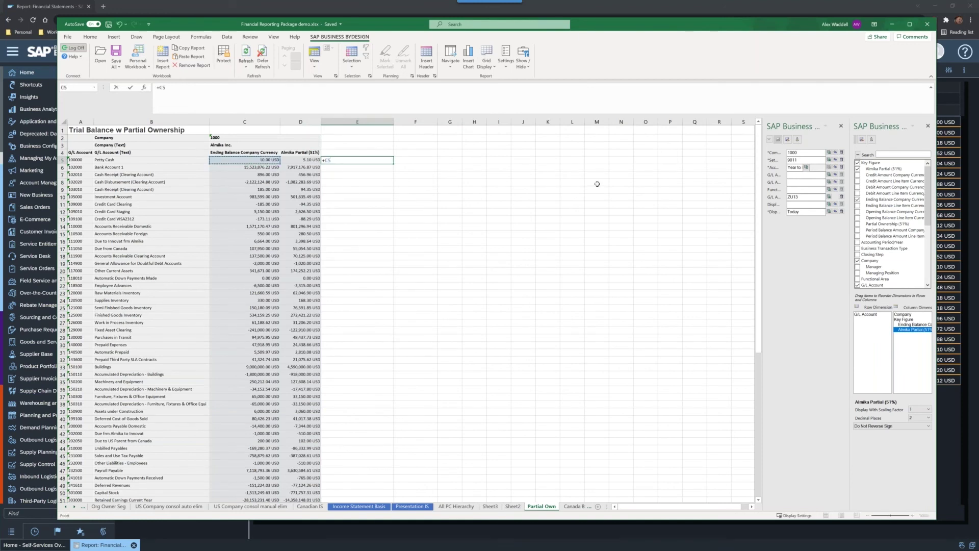
type("*0.51")
key("Return")
key("Up")
left_click_drag(393, 163, 393, 199)
key("Return")
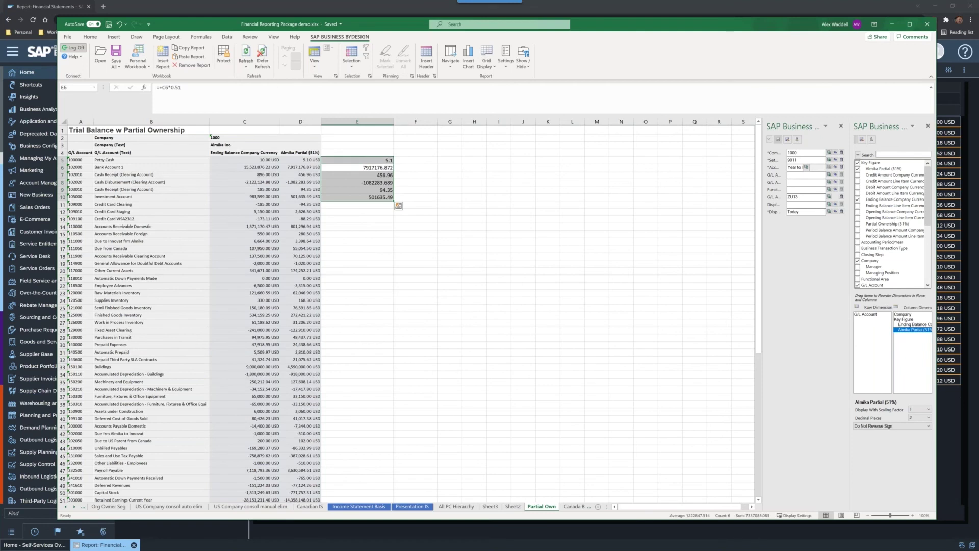
left_click(380, 122)
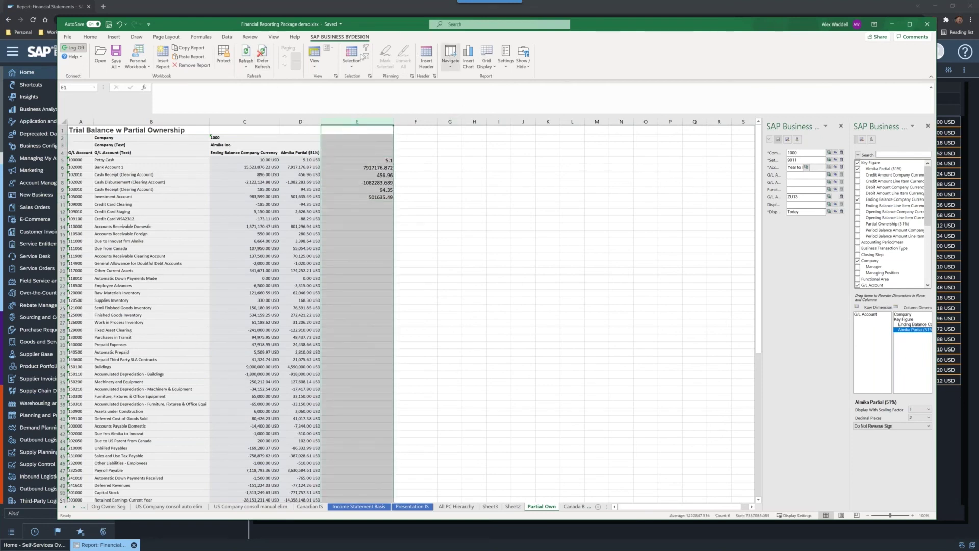
left_click(295, 123)
Step: Copy column D's formatting onto column E with Format Painter and spot-check E6, E8 and E10
left_click(89, 37)
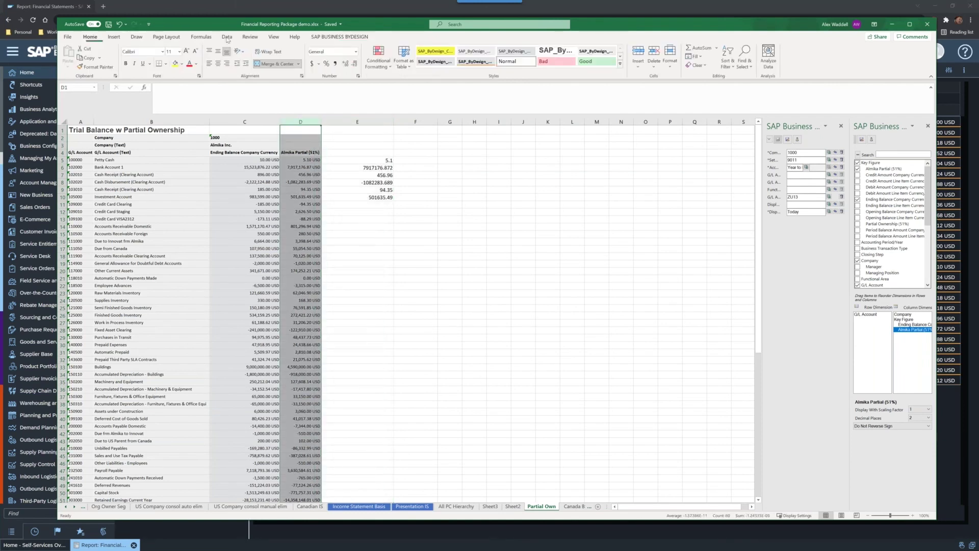
left_click(96, 67)
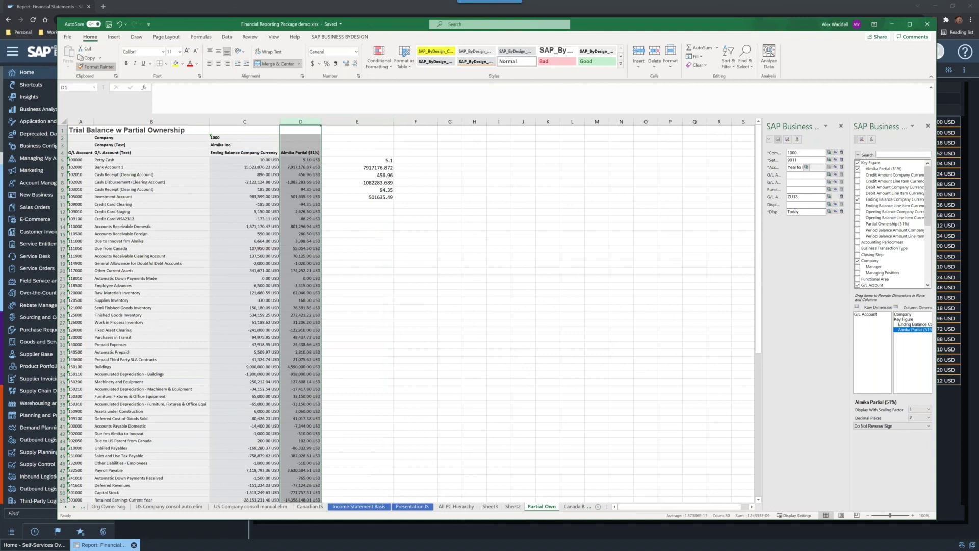
left_click(358, 121)
left_click(351, 174)
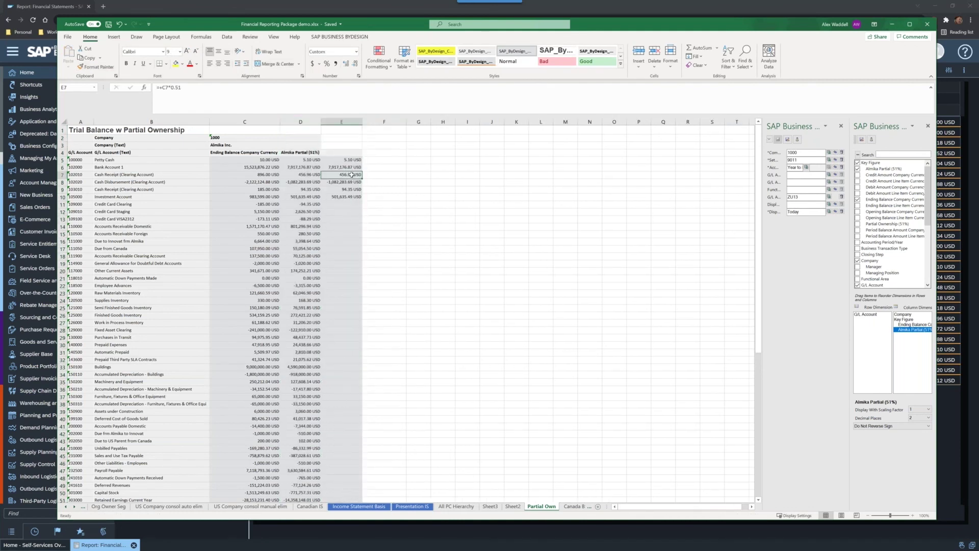
left_click(338, 166)
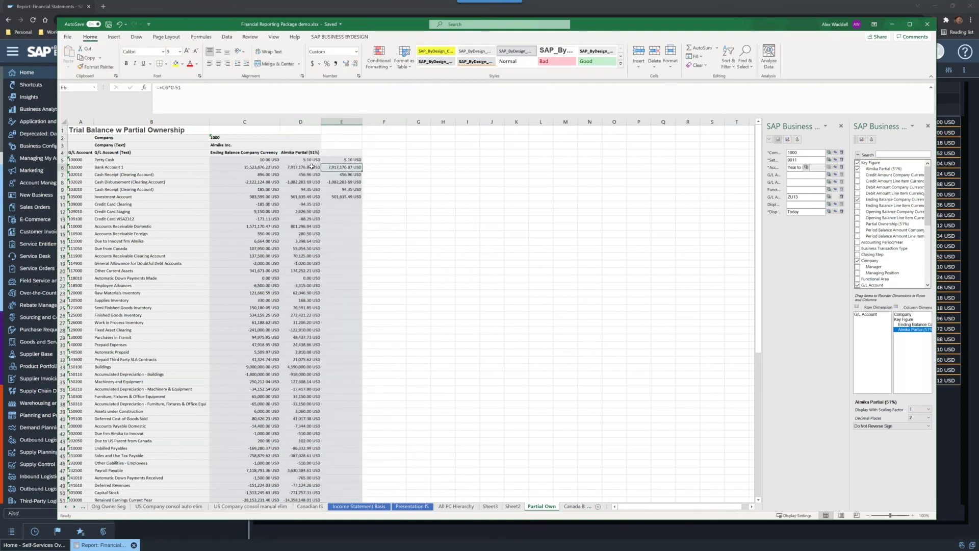
left_click(332, 182)
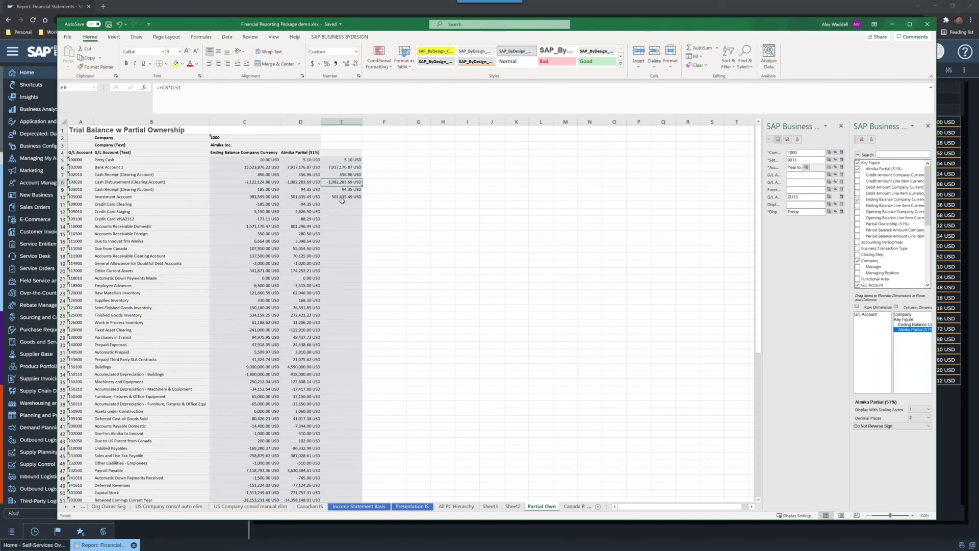
left_click(349, 198)
Step: Fill the 51% formula from E10 down to row 83 with Ctrl+D
key("Down")
key("Up")
key("shift+Down")
key("shift+Page_Down")
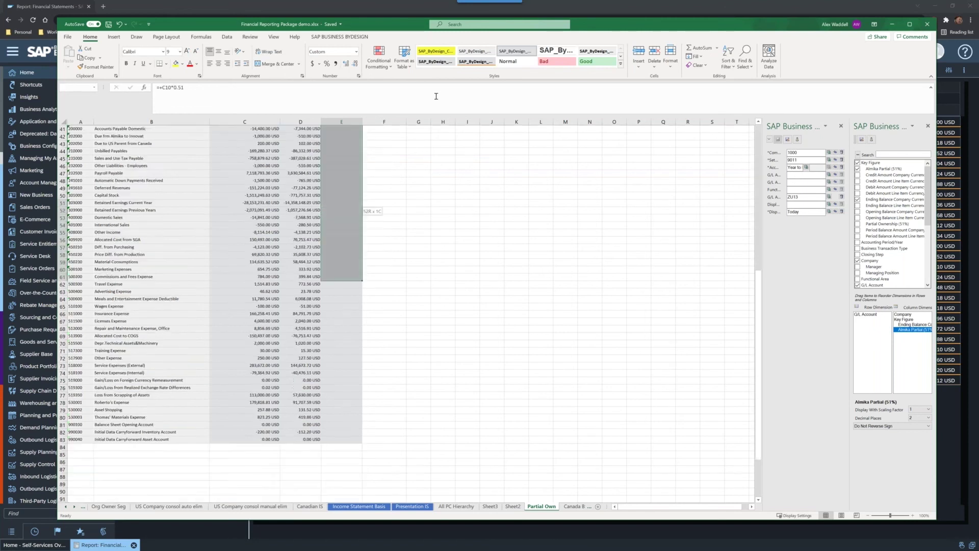
key("shift+Down")
key("shift+Down")
key("shift+Down")
key("shift+Down")
key("shift+Down")
key("shift+Down")
key("shift+Down")
key("shift+Down")
key("shift+Down")
key("shift+Down")
key("shift+Down")
key("shift+Down")
key("shift+Down")
key("shift+Down")
key("shift+Down")
key("shift+Down")
key("shift+Down")
key("shift+Down")
key("shift+Down")
key("shift+Down")
key("shift+Down")
key("shift+Down")
key("ctrl+d")
Step: Verify the filled 51% formulas at the bottom of column E, rows 80 to 83
key("Up")
key("Up")
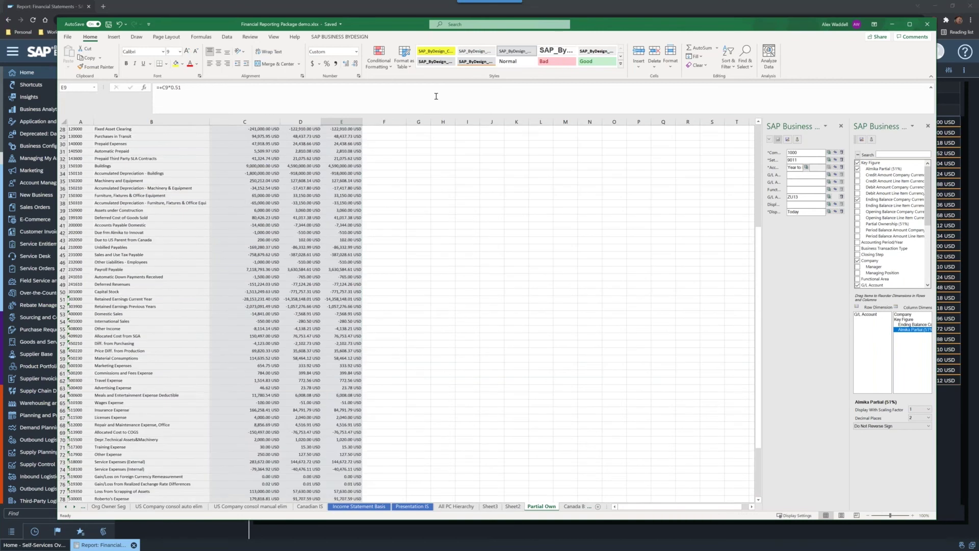
key("Up")
key("Up")
key("Up")
key("Up")
key("Left")
key("Up")
key("Down")
key("Down")
key("Right")
key("Down")
key("Down")
key("Down")
key("Down")
key("Down")
key("Down")
key("Down")
key("Down")
key("Down")
key("Down")
key("Down")
key("Down")
key("Down")
key("Down")
key("Down")
key("Down")
key("Down")
key("Down")
key("Down")
key("Down")
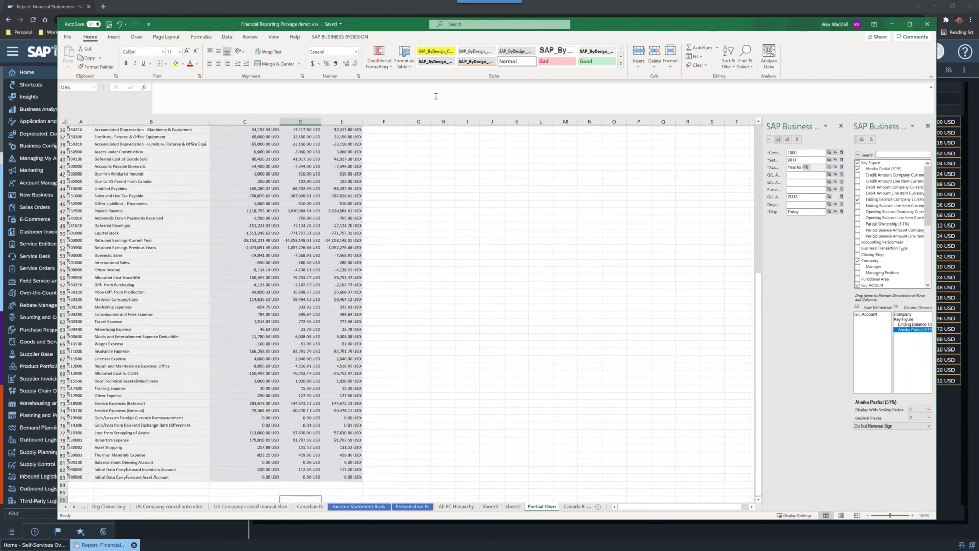
key("Right")
key("Up")
key("Up")
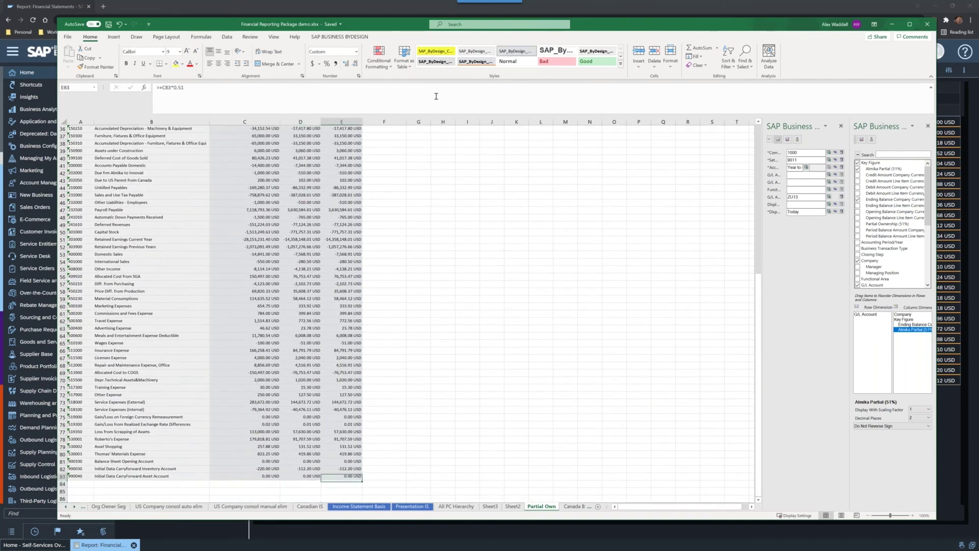
key("Down")
key("Down")
key("Down")
key("Down")
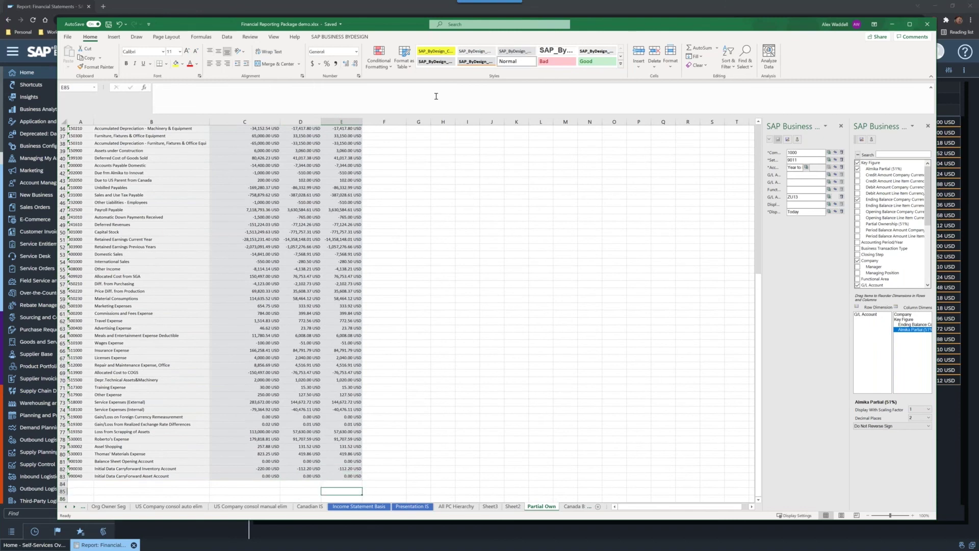
key("Up")
key("Up")
key("Up")
key("Up")
key("Up")
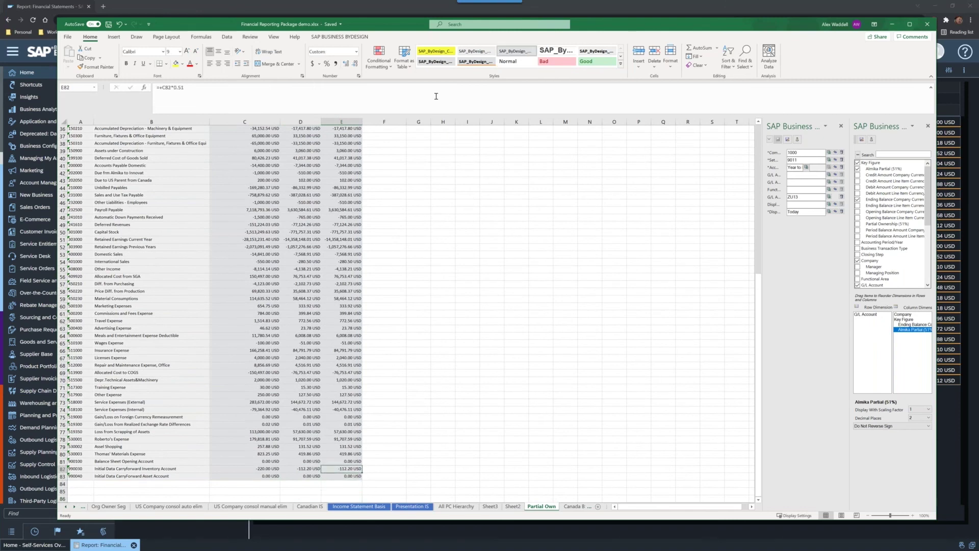
key("Down")
key("Down")
key("Up")
key("Up")
key("Up")
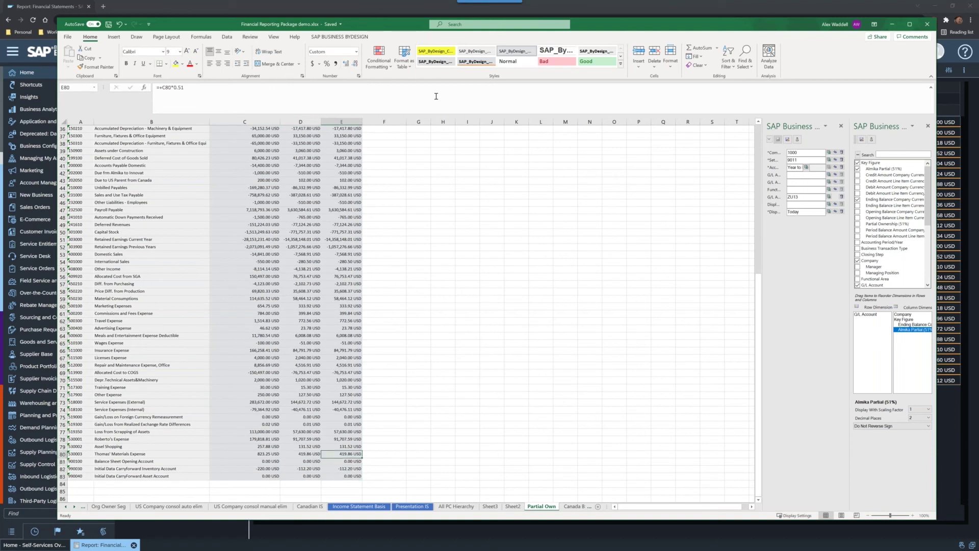
key("Up")
key("Up")
key("Up")
key("Up")
key("Up")
key("Up")
key("Up")
key("Up")
key("Up")
key("Up")
key("Up")
key("Up")
key("Up")
key("Up")
key("Up")
key("Up")
key("Up")
key("Up")
key("Up")
key("Up")
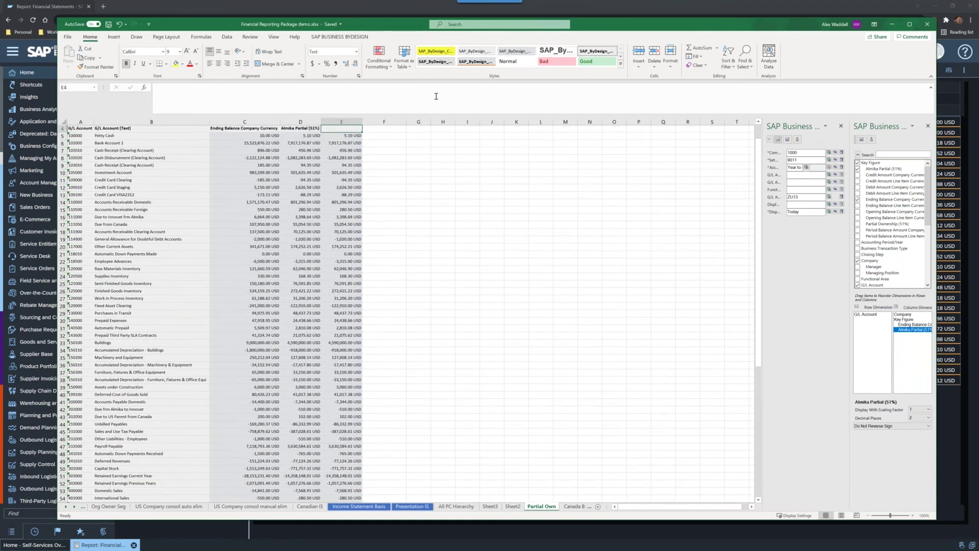
key("Up")
key("Up")
key("Up")
key("Down")
key("Down")
key("Down")
key("Down")
key("Left")
key("Left")
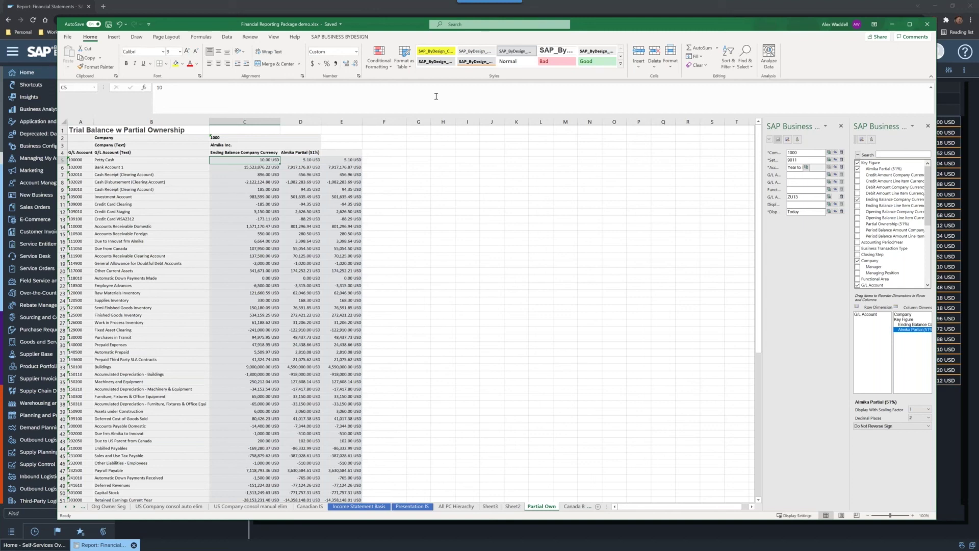
key("Right")
key("Right")
key("Right")
key("Right")
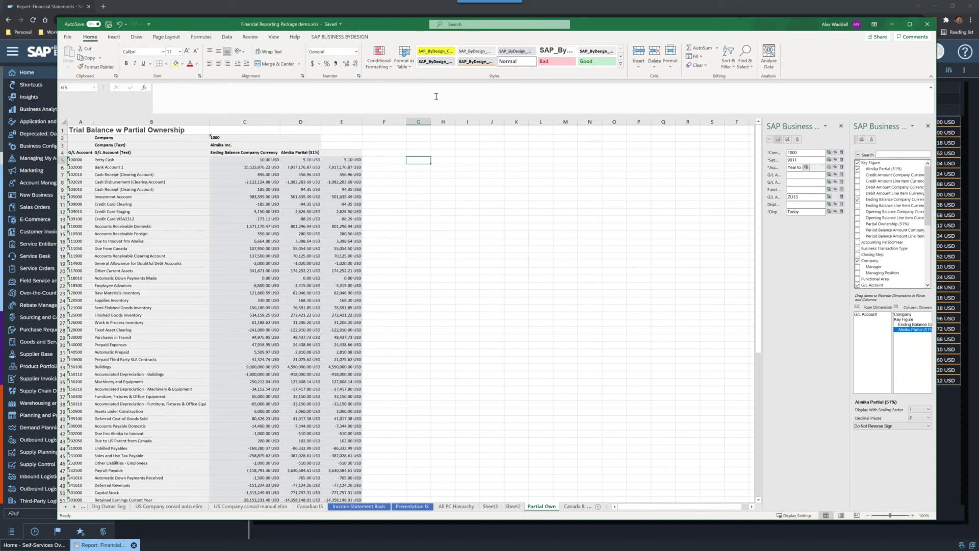
Step: Open Income Statement Basis and inspect the 0500 Revenues node and account 400000
left_click(347, 508)
left_click(290, 278)
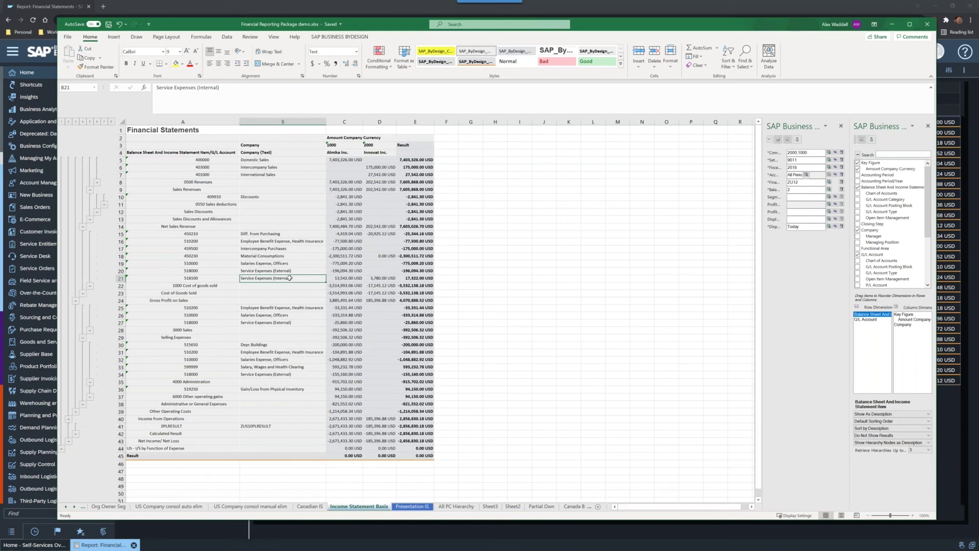
left_click(239, 184)
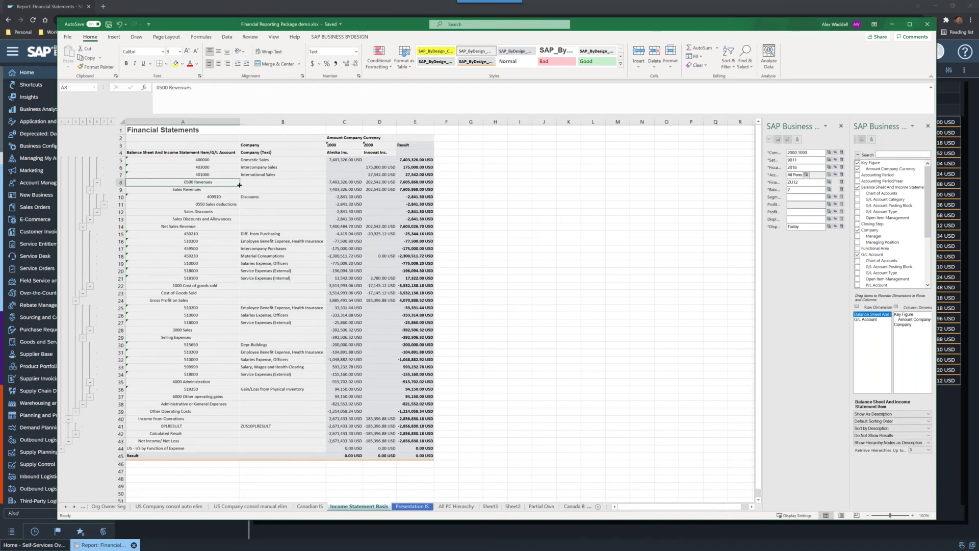
left_click(217, 161)
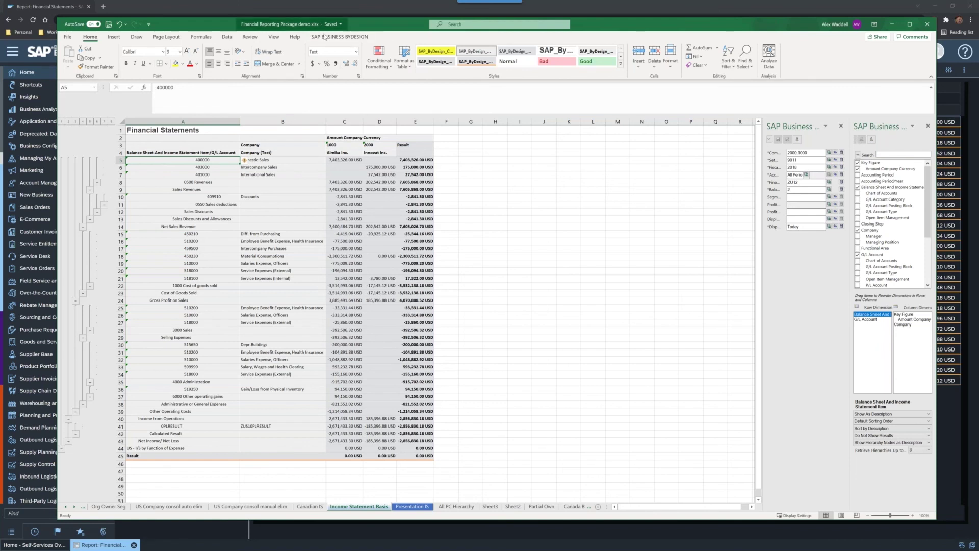
left_click(340, 40)
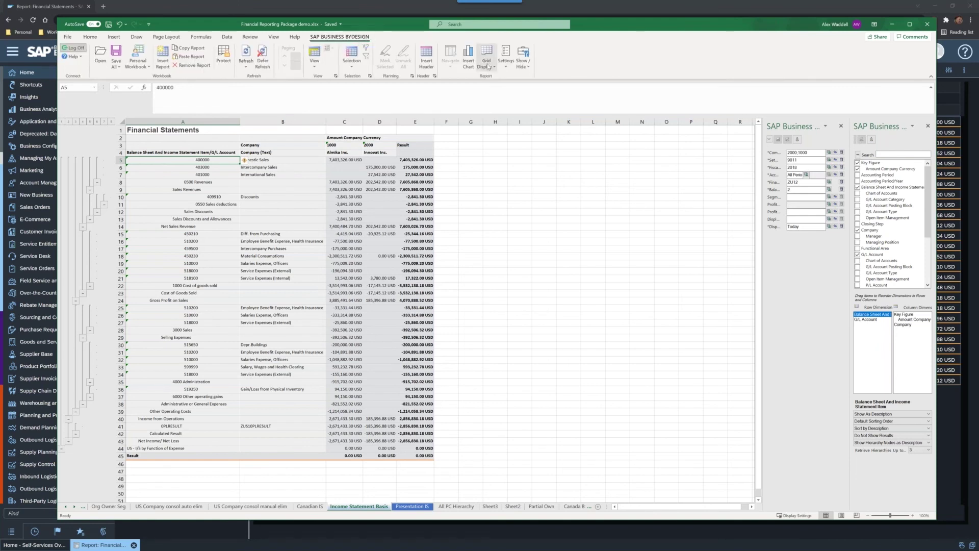
Step: Open report Settings, then inspect Income from Operations, 0500 Revenues and the C11 revenue amount
left_click(506, 56)
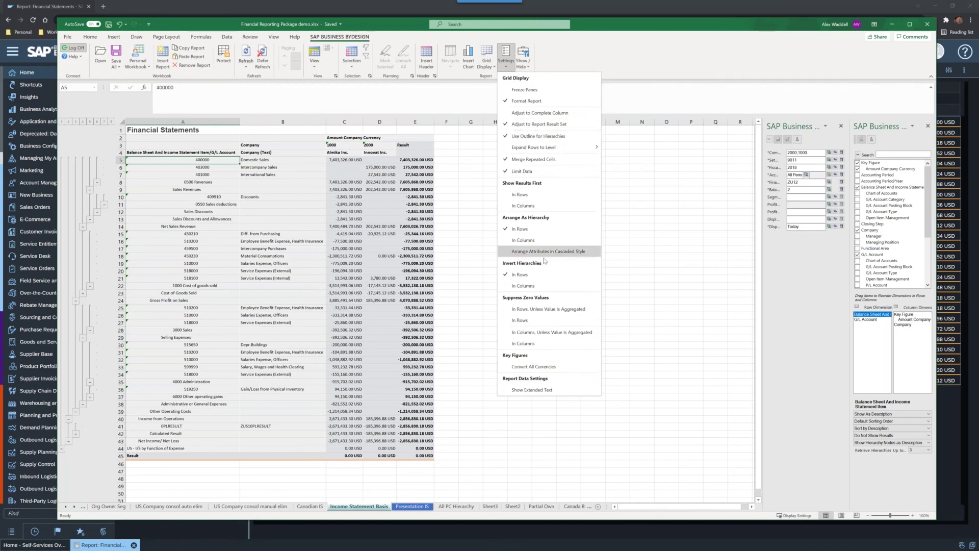
left_click(526, 276)
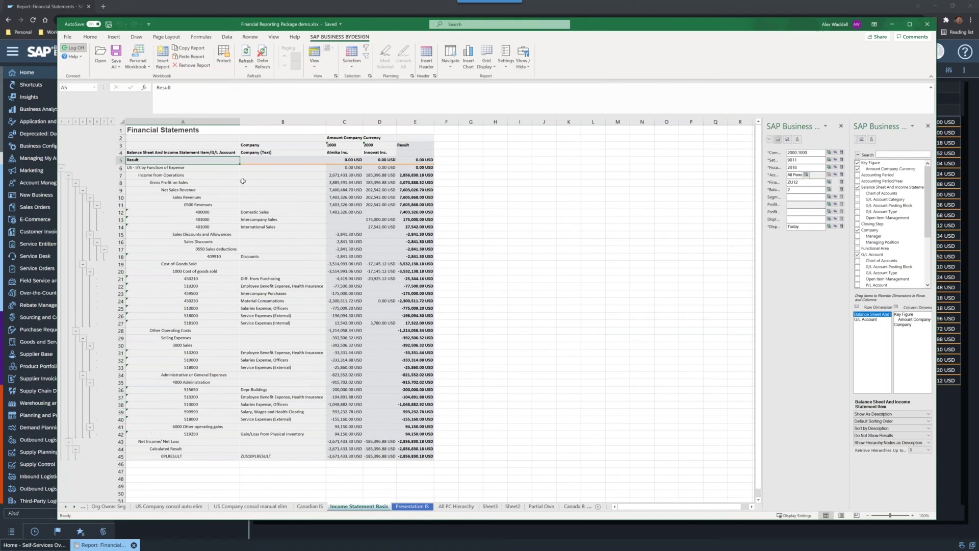
left_click(152, 174)
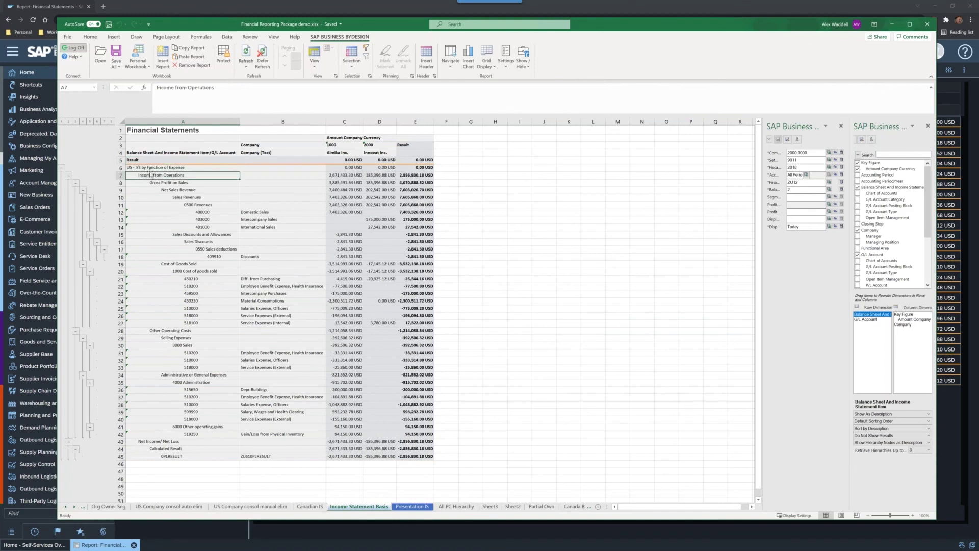
left_click(219, 205)
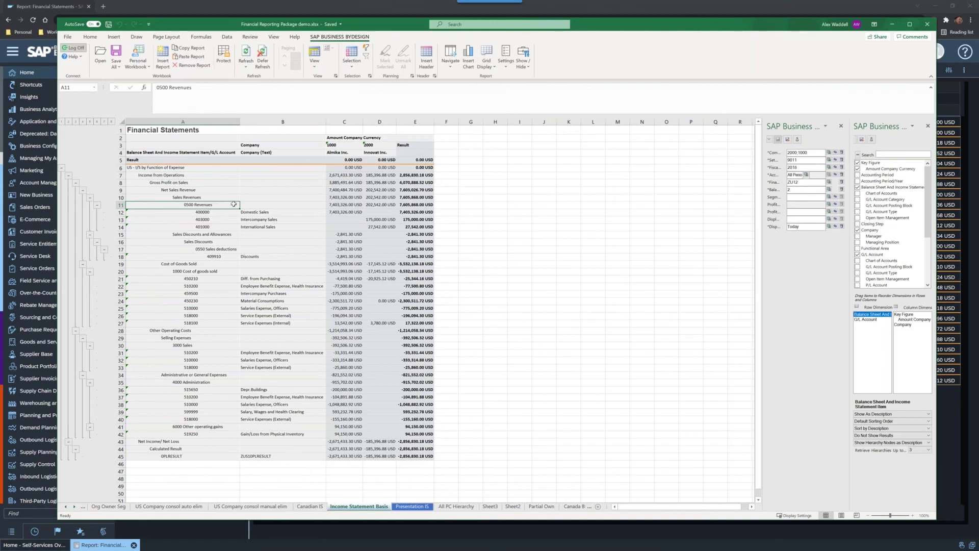
left_click(346, 206)
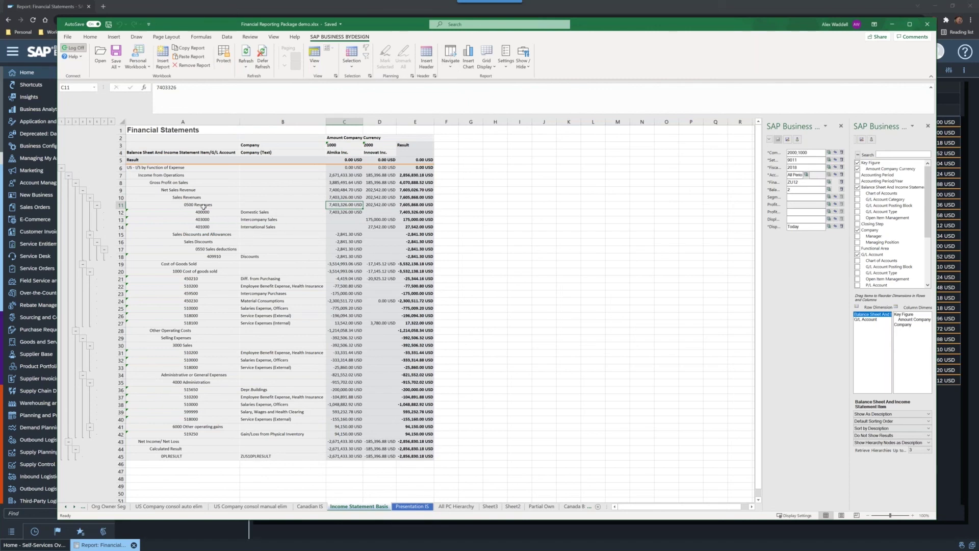
left_click(506, 57)
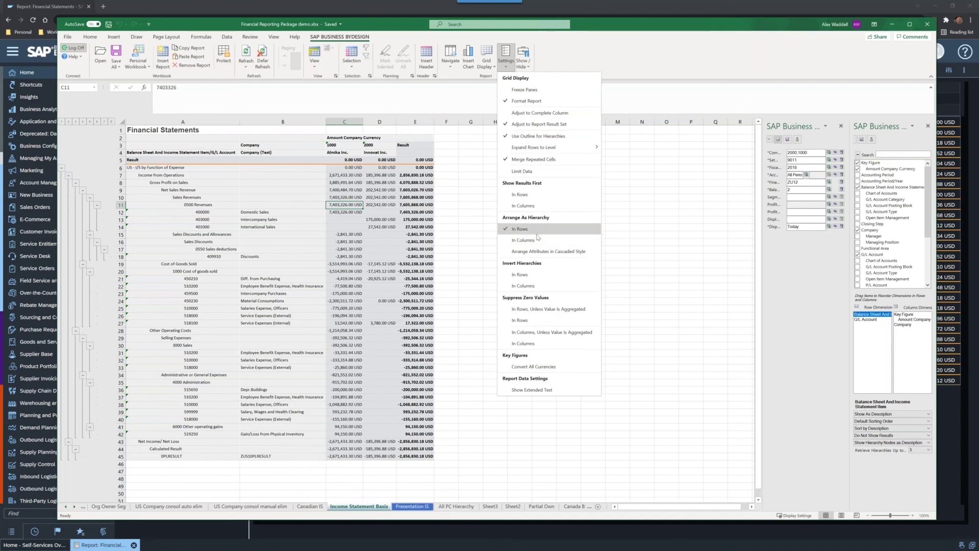
Step: Invert Hierarchies In Rows, then check the cost of goods sold amounts and Net Sales Revenue
left_click(536, 276)
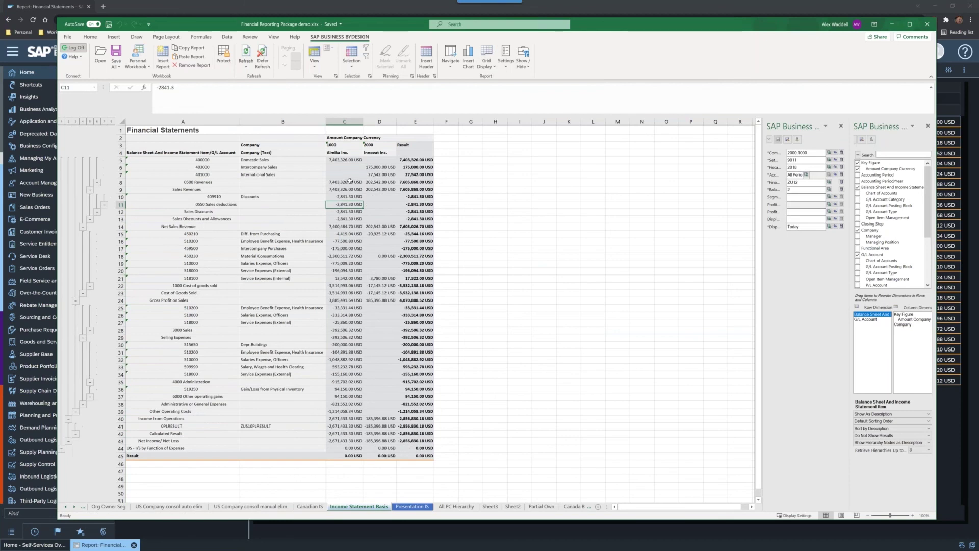
left_click(342, 286)
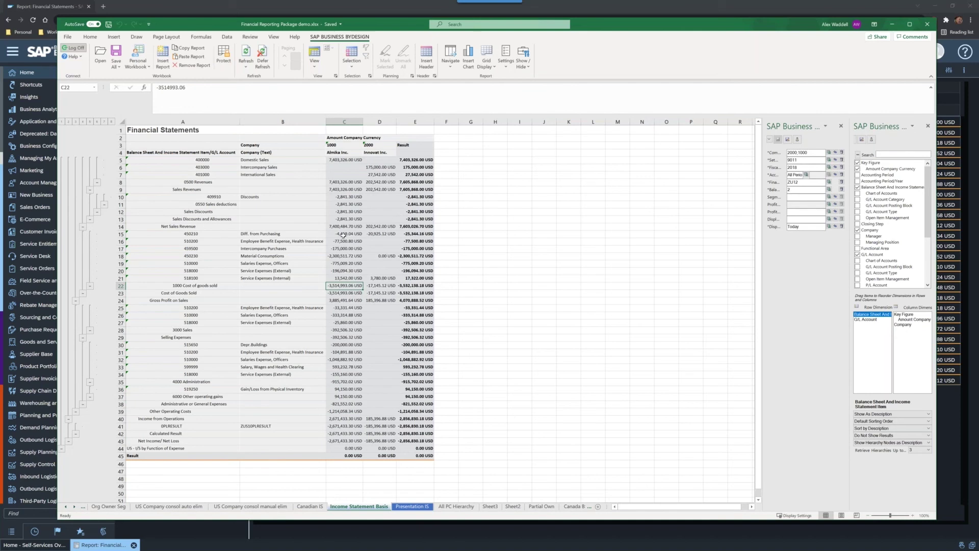
left_click_drag(342, 232, 342, 280)
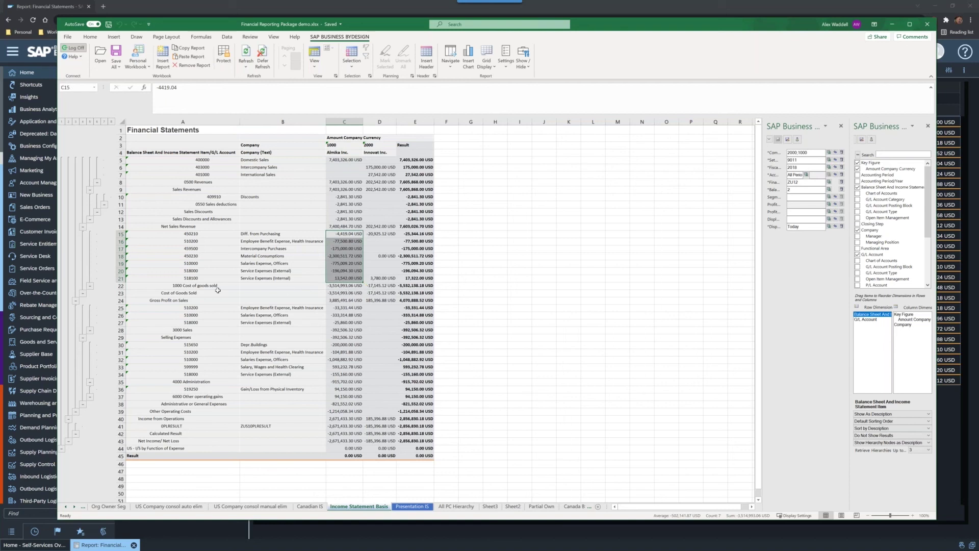
left_click(131, 228)
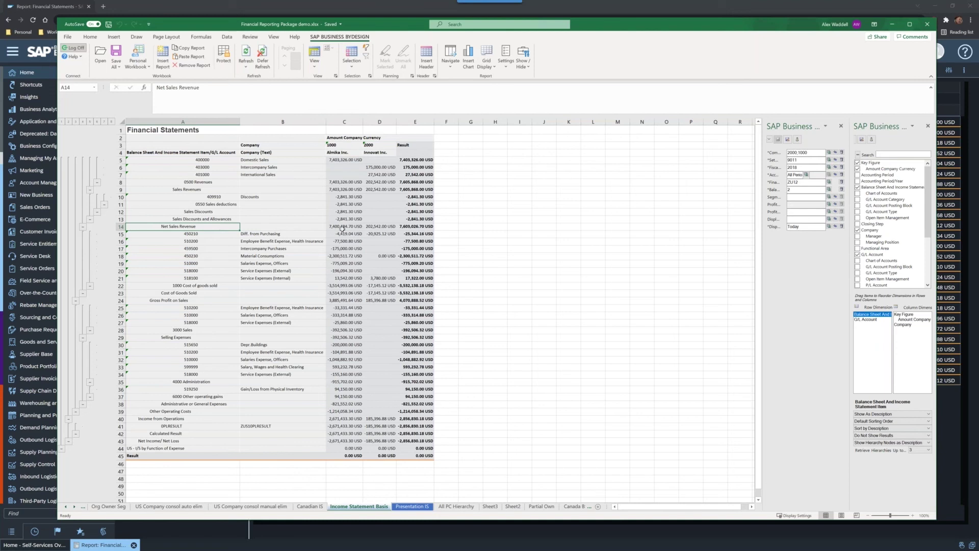
left_click(506, 55)
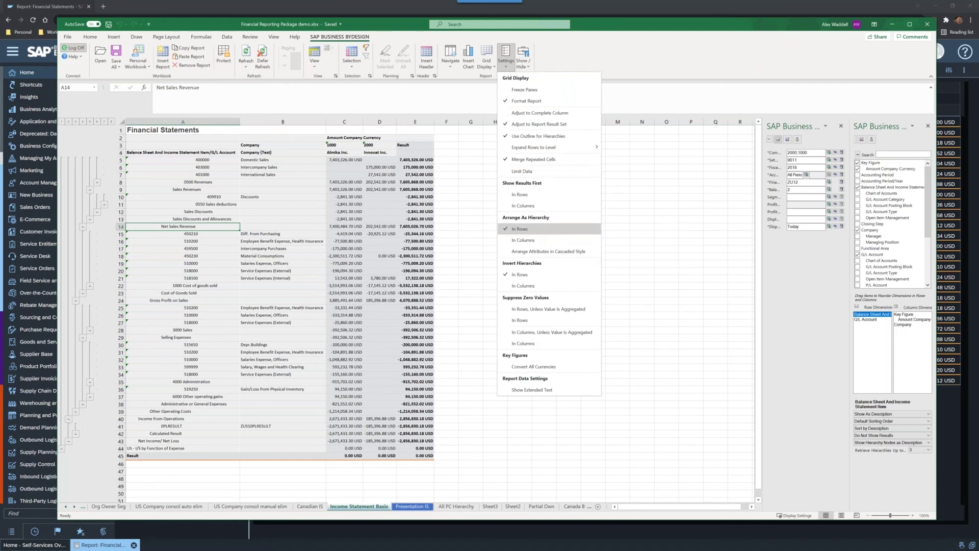
Step: Toggle Arrange As Hierarchy In Rows off and on, and clear Invert Hierarchies In Rows
left_click(540, 232)
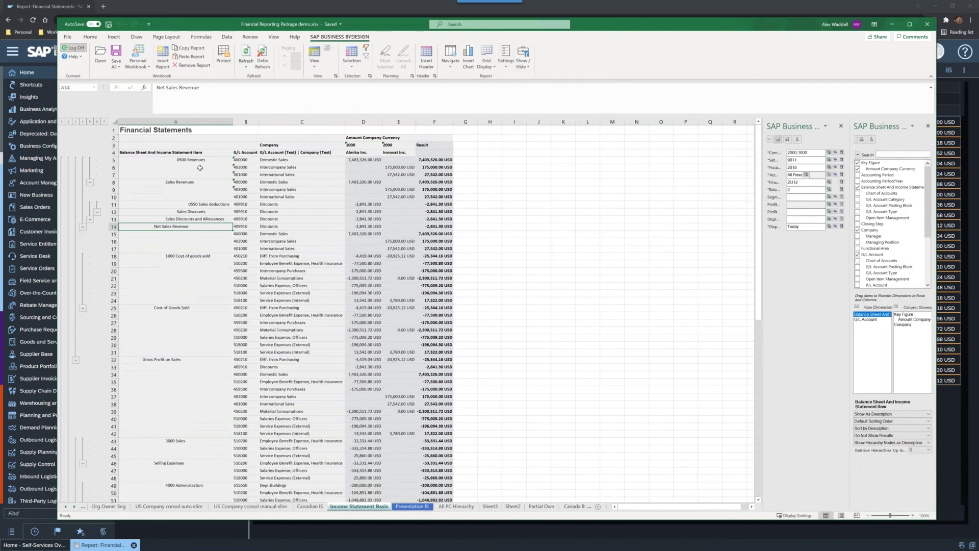
left_click(502, 67)
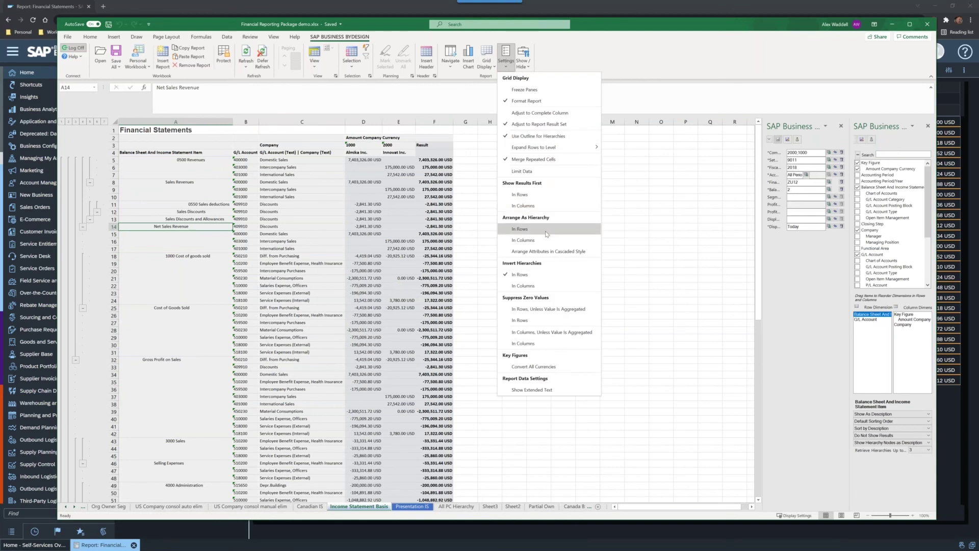
left_click(525, 229)
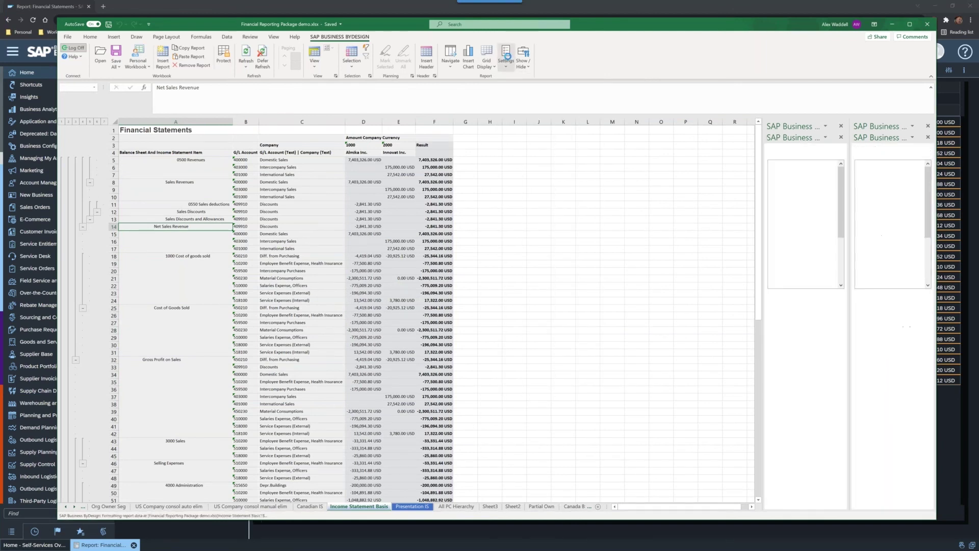
left_click(507, 56)
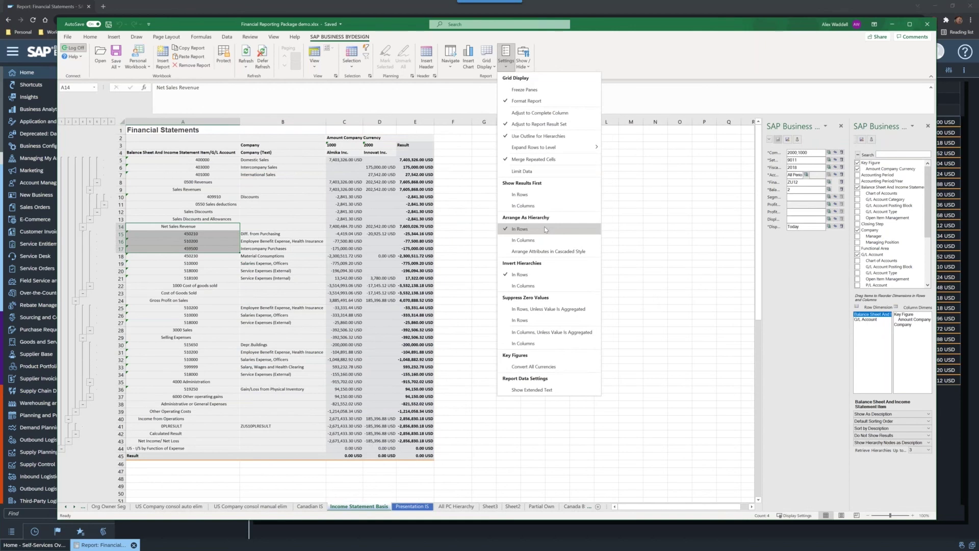
left_click(540, 273)
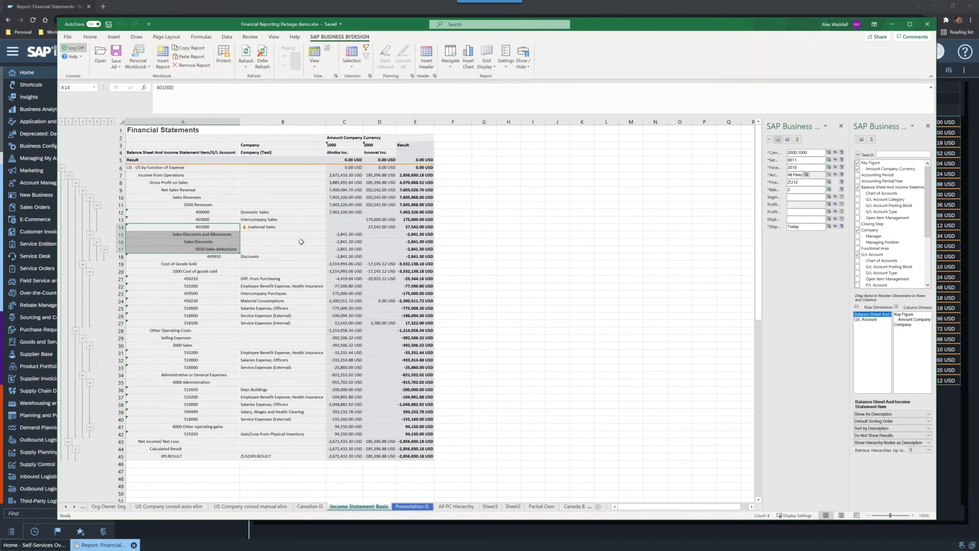
left_click(339, 204)
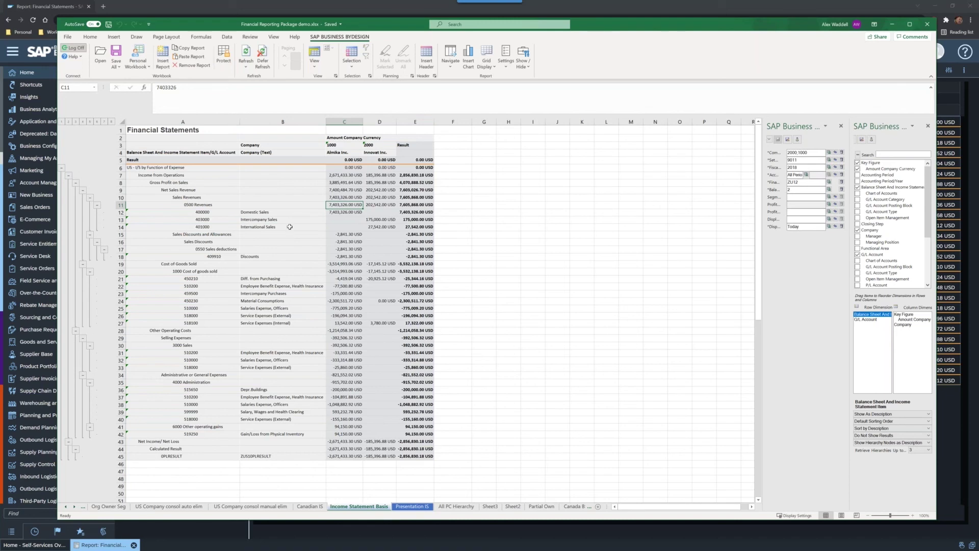
left_click(422, 507)
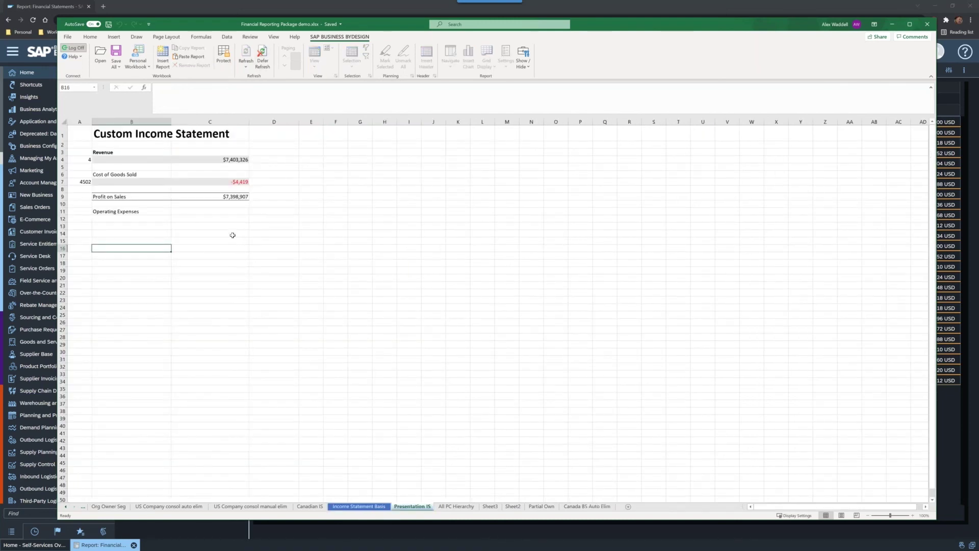
Step: Check the VLOOKUP formula behind the Revenue amount in C4 on Presentation IS
left_click(132, 153)
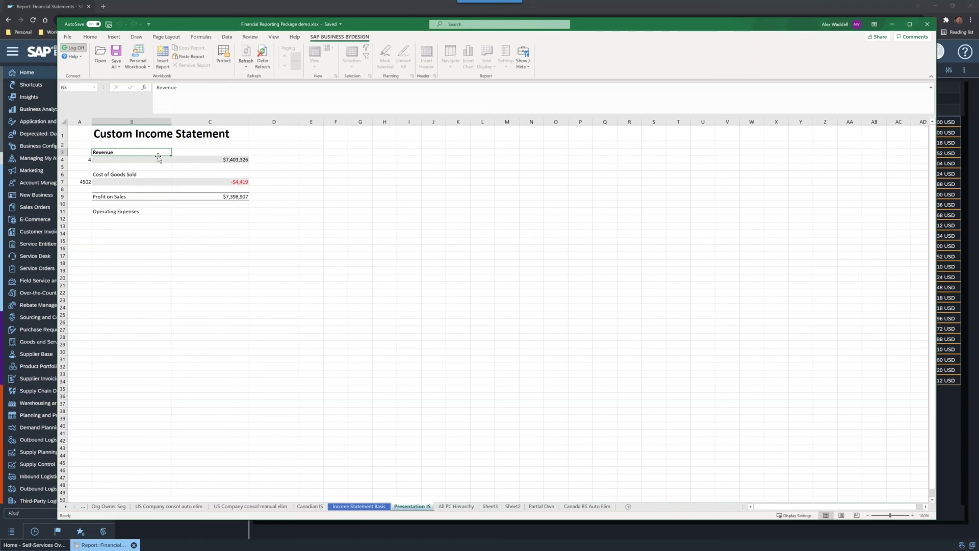
left_click(214, 162)
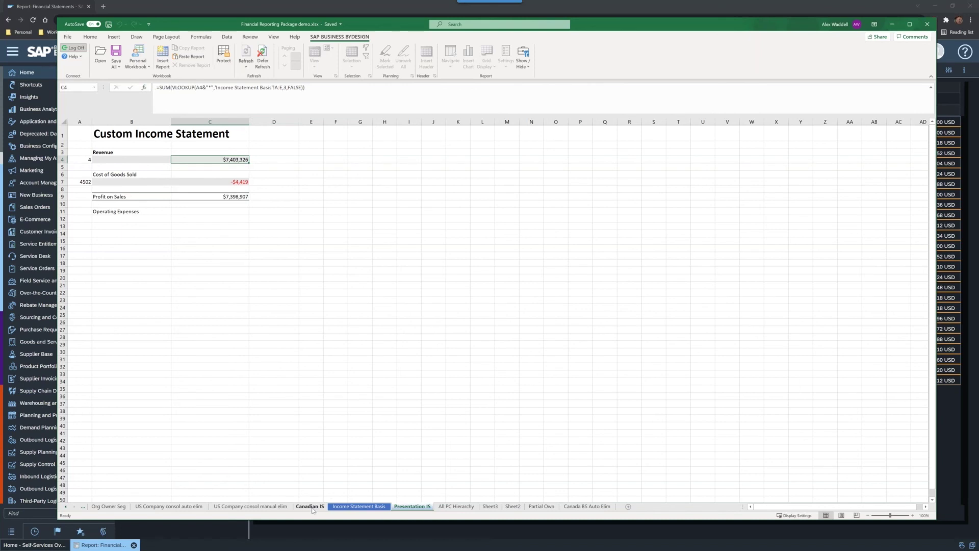
left_click(339, 510)
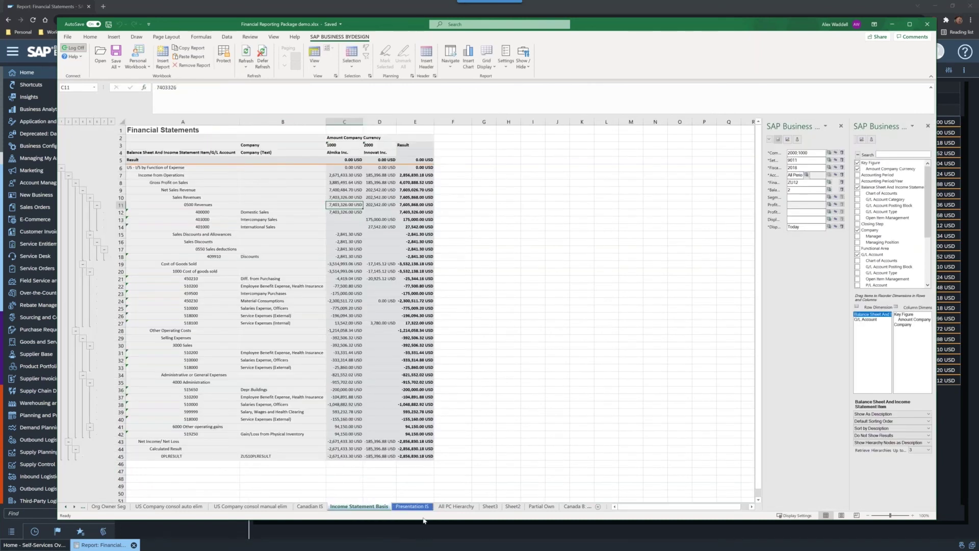
Step: View Revenue $7,403,326 and Profit on Sales $7,398,907 on the Presentation IS sheet
left_click(406, 507)
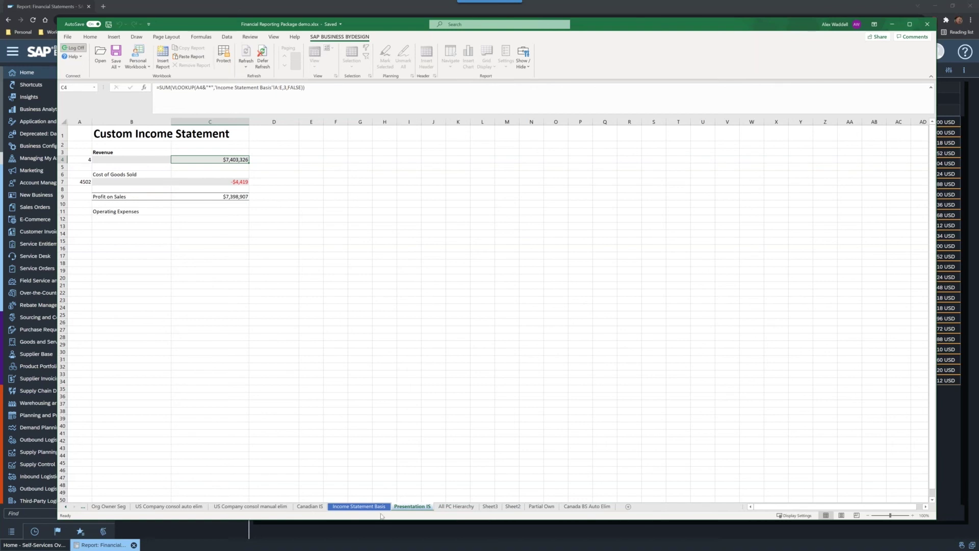
Step: Go back to Income Statement Basis to compare 0500 Revenues of 7,403,326.00 USD
left_click(360, 506)
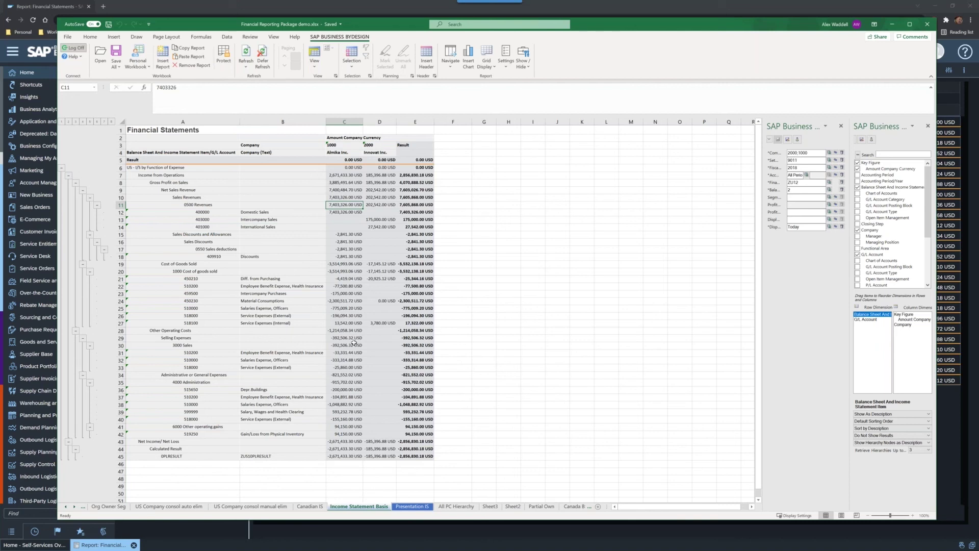
Step: Show the Key Figure > Amount Company Currency settings, checking the Domestic Sales and Material Consumptions amounts
left_click(341, 308)
left_click(906, 314)
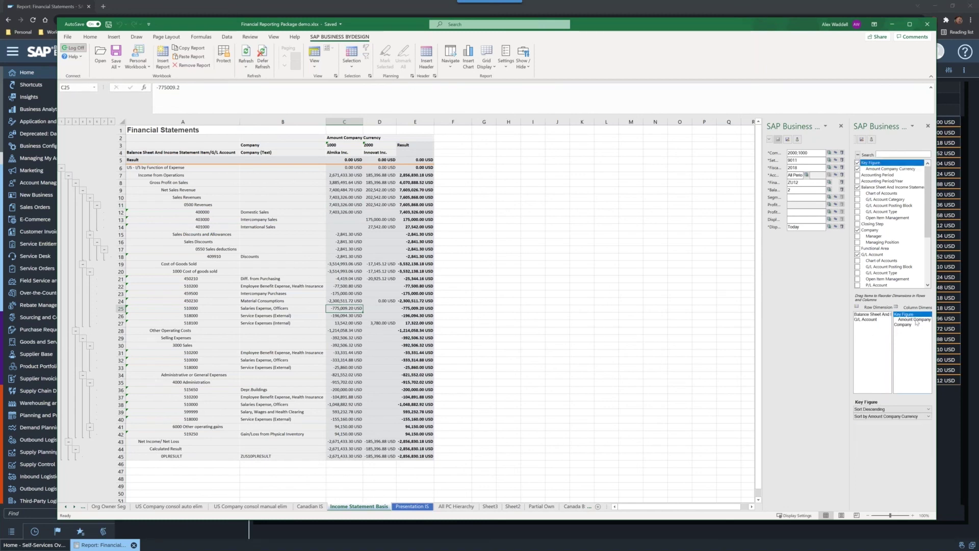
left_click(916, 320)
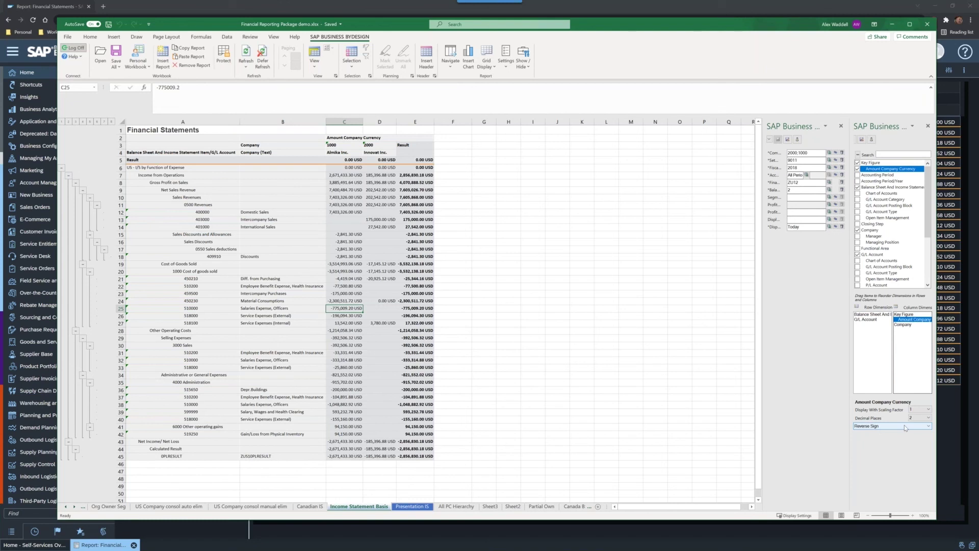
left_click(356, 214)
left_click(350, 300)
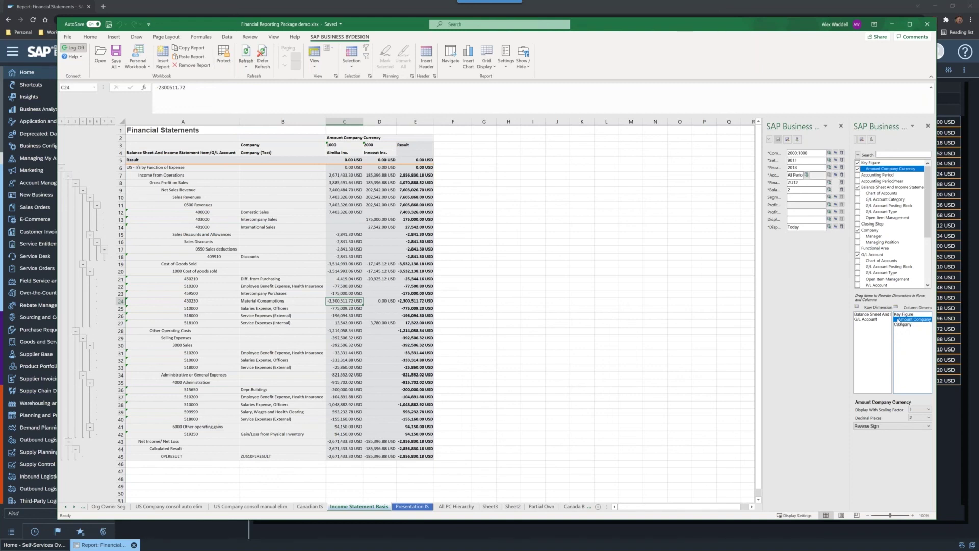
Step: Set Amount Company Currency to Do Not Reverse Sign, so Domestic Sales shows -7,403,326.00 USD
left_click(908, 427)
left_click(903, 433)
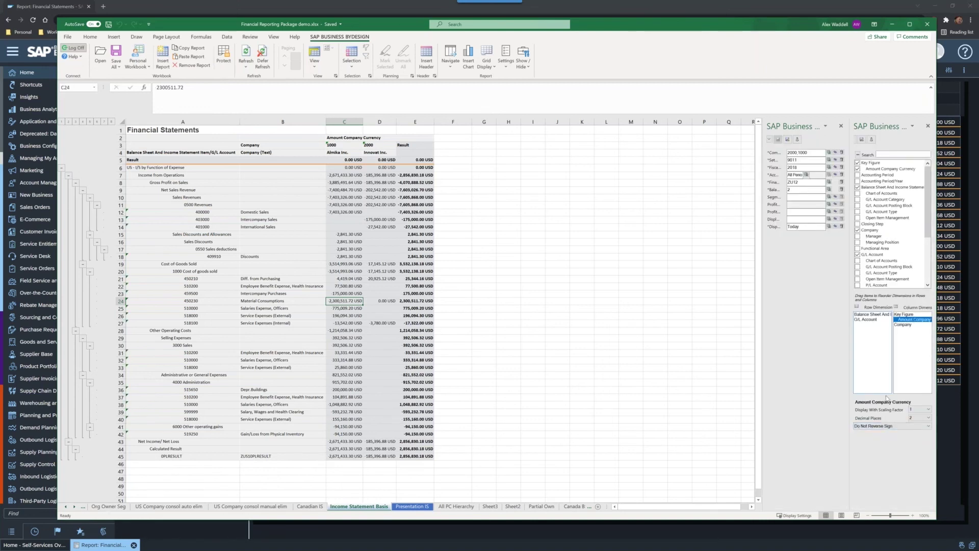
left_click(341, 213)
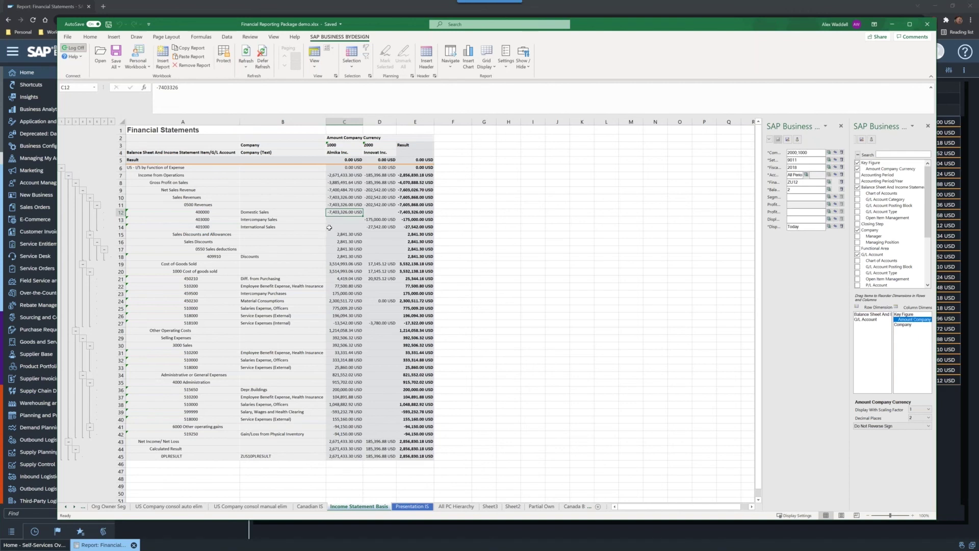
Step: View the negative revenue on Presentation IS, then return to Income Statement Basis's sign options
left_click(422, 508)
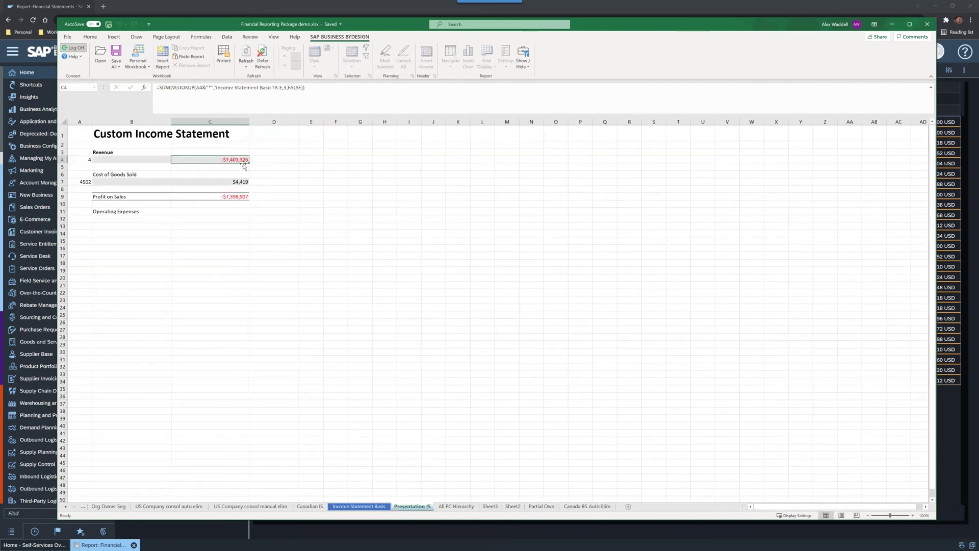
left_click(346, 509)
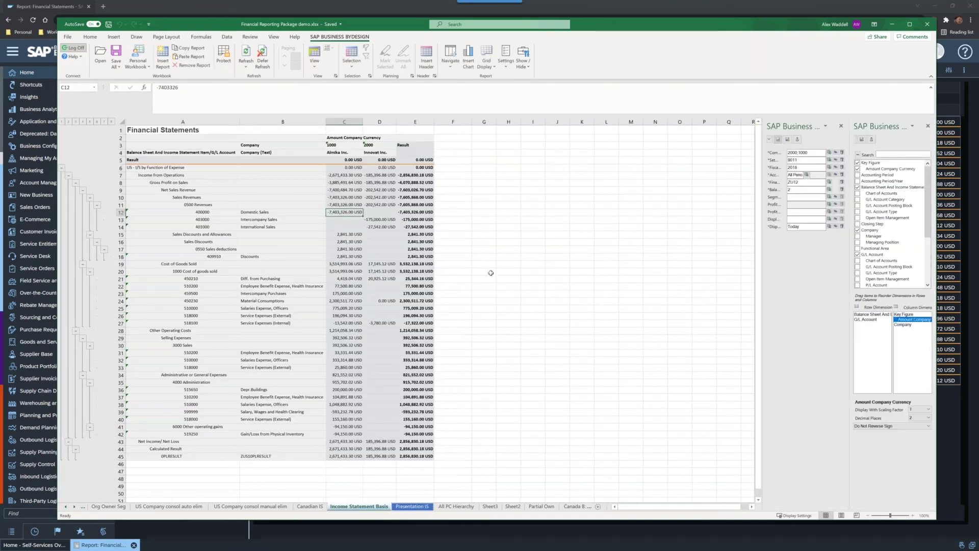
left_click(910, 427)
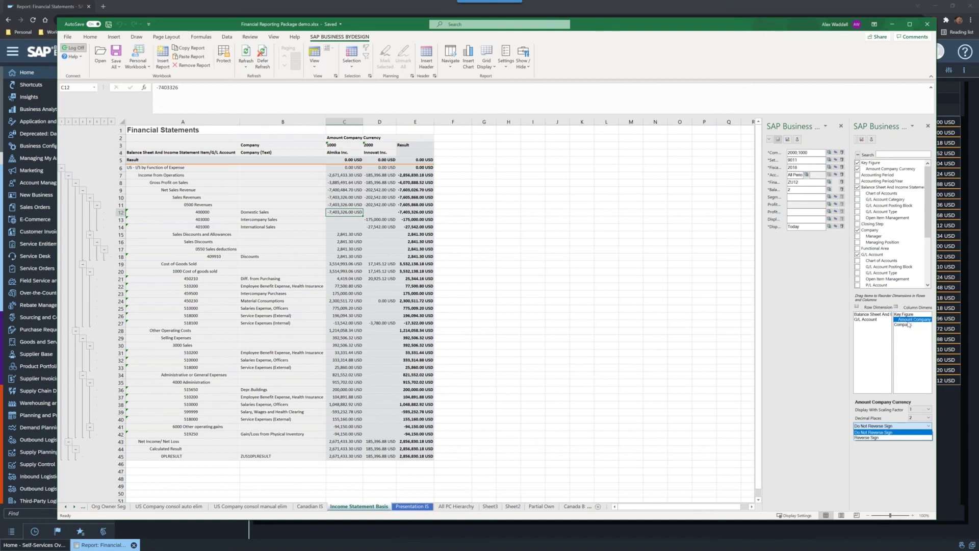
Step: Set Amount Company Currency back to Reverse Sign so revenue is positive
left_click(880, 438)
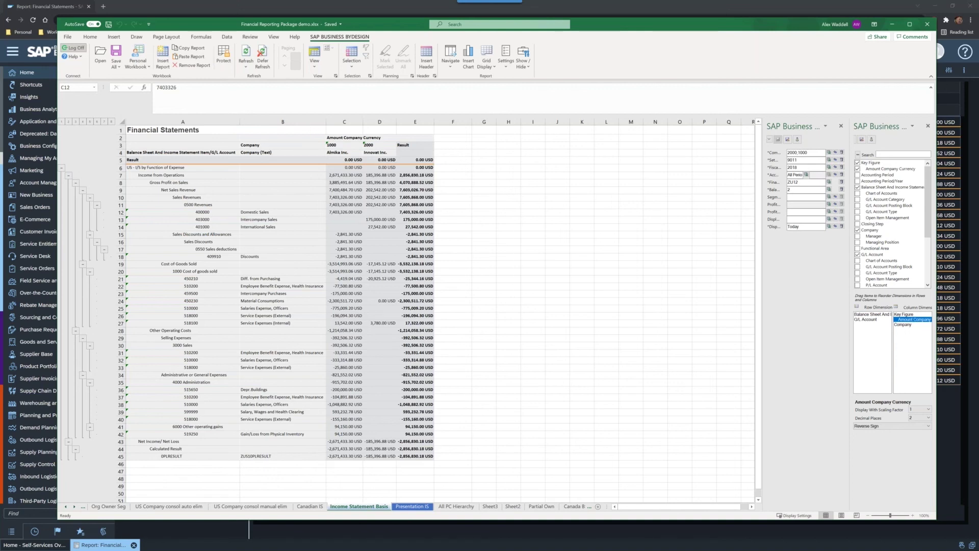
Step: Drag the PowerPoint window over Excel to show the Tips and Options slide
left_click_drag(978, 10, 752, 10)
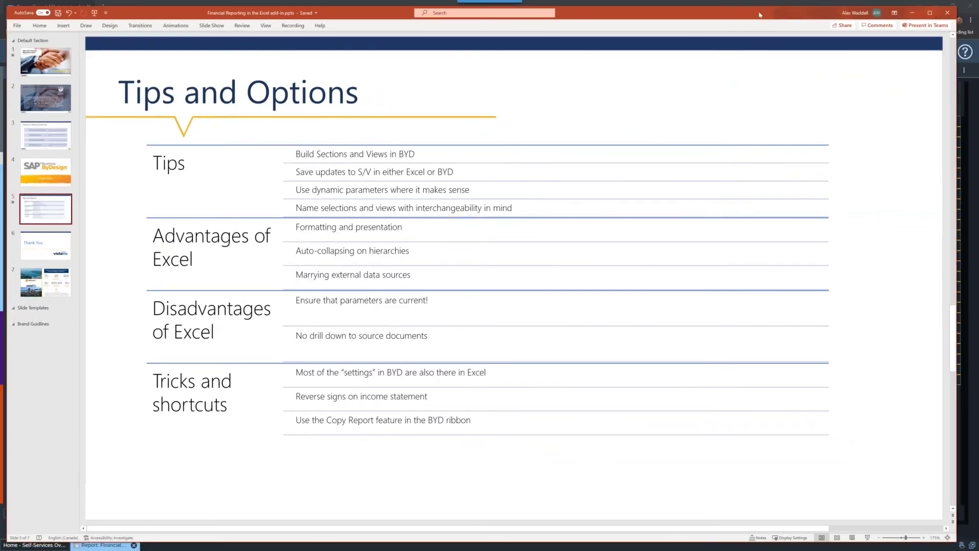